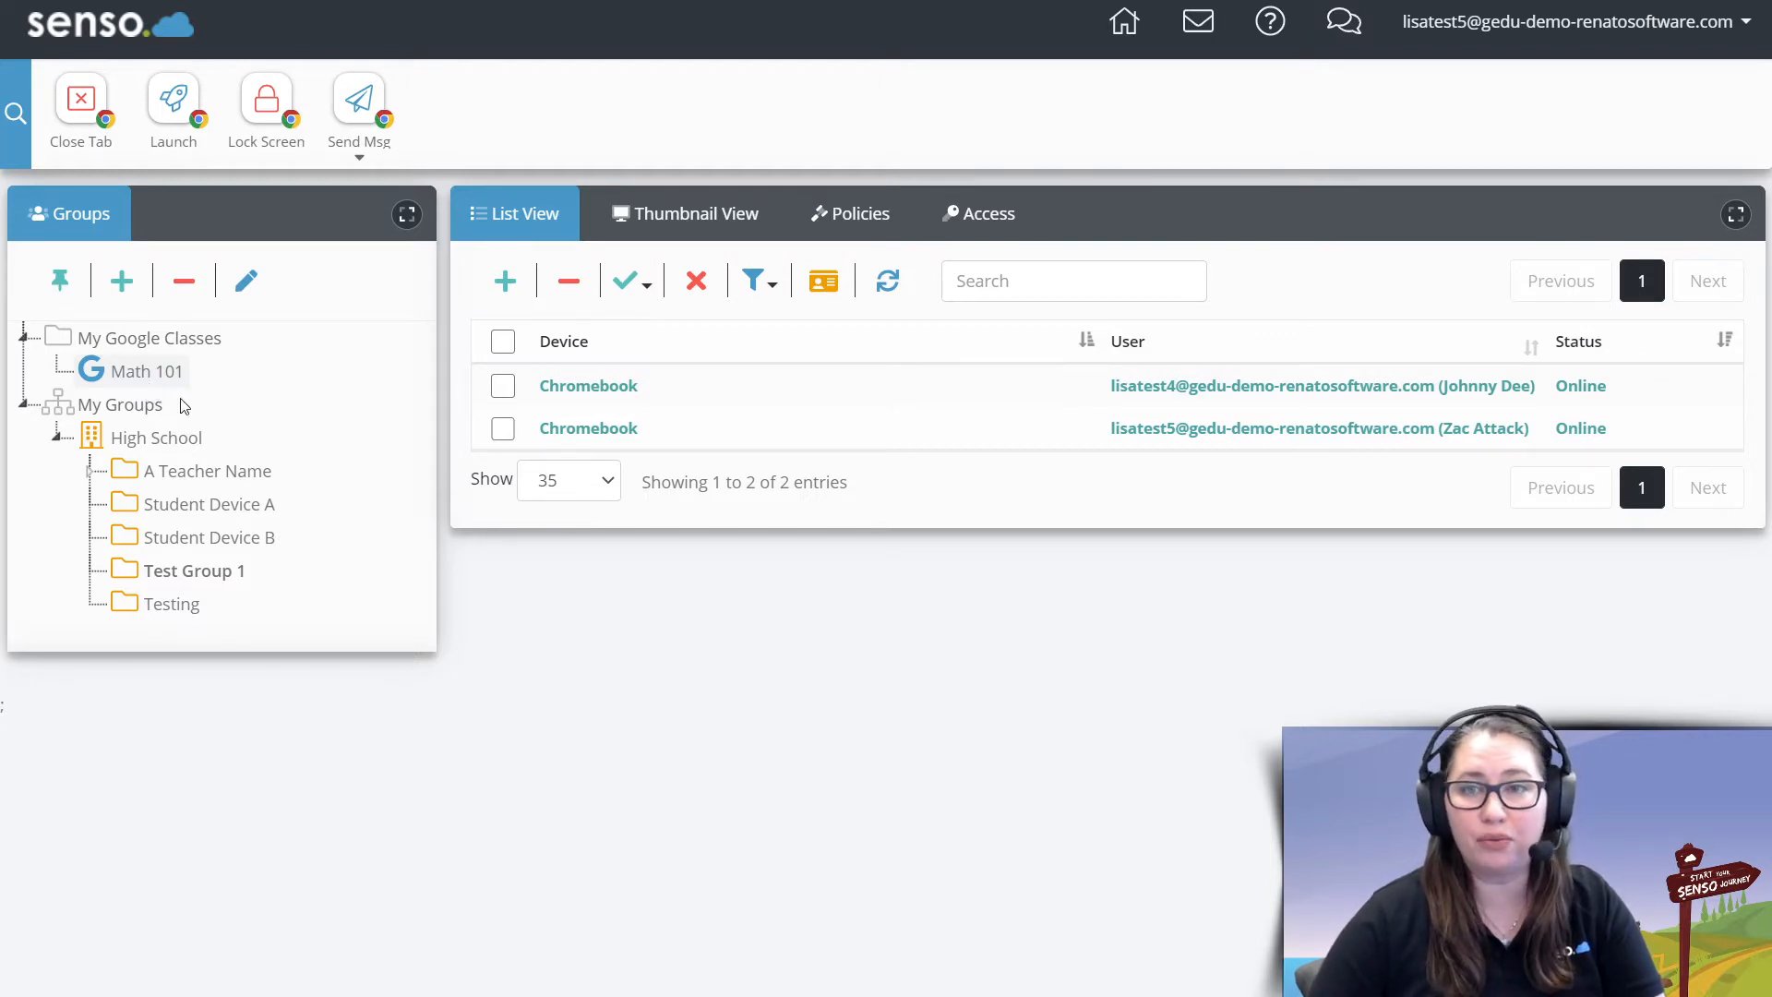
# View the devices in the Math 101 Google class and return to the device list of Test Group 1
pyautogui.click(168, 382)
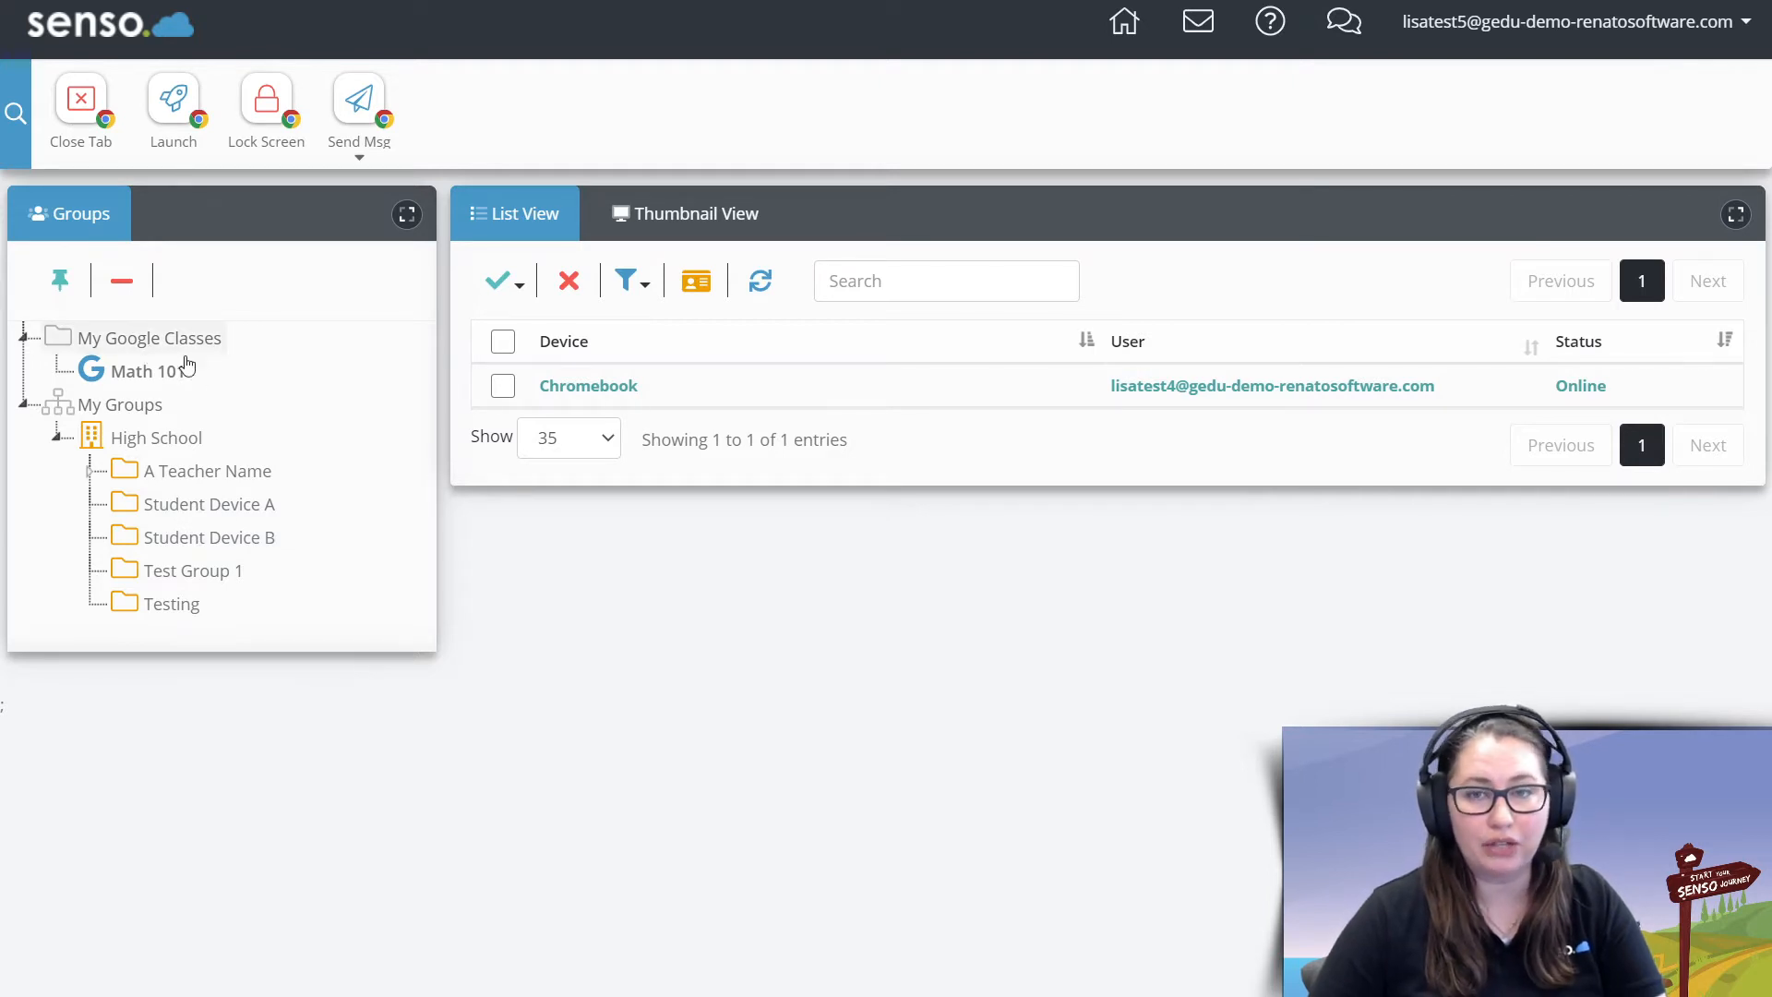
pyautogui.click(207, 575)
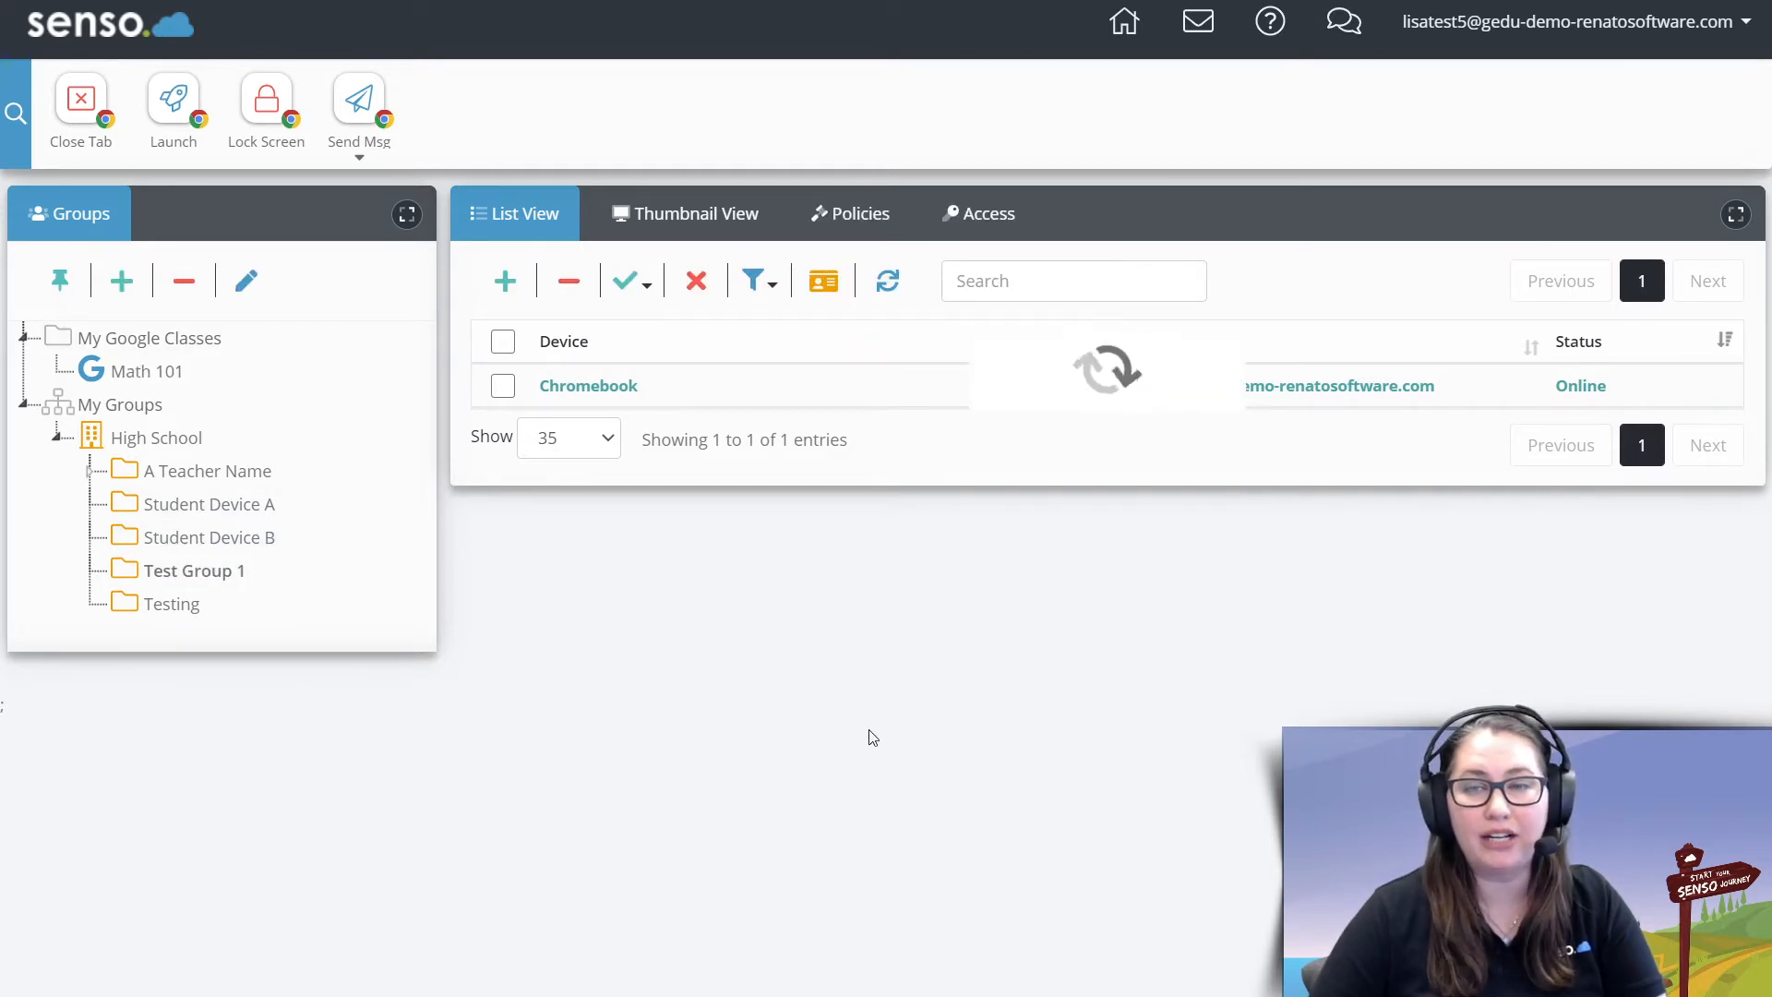
pyautogui.click(780, 447)
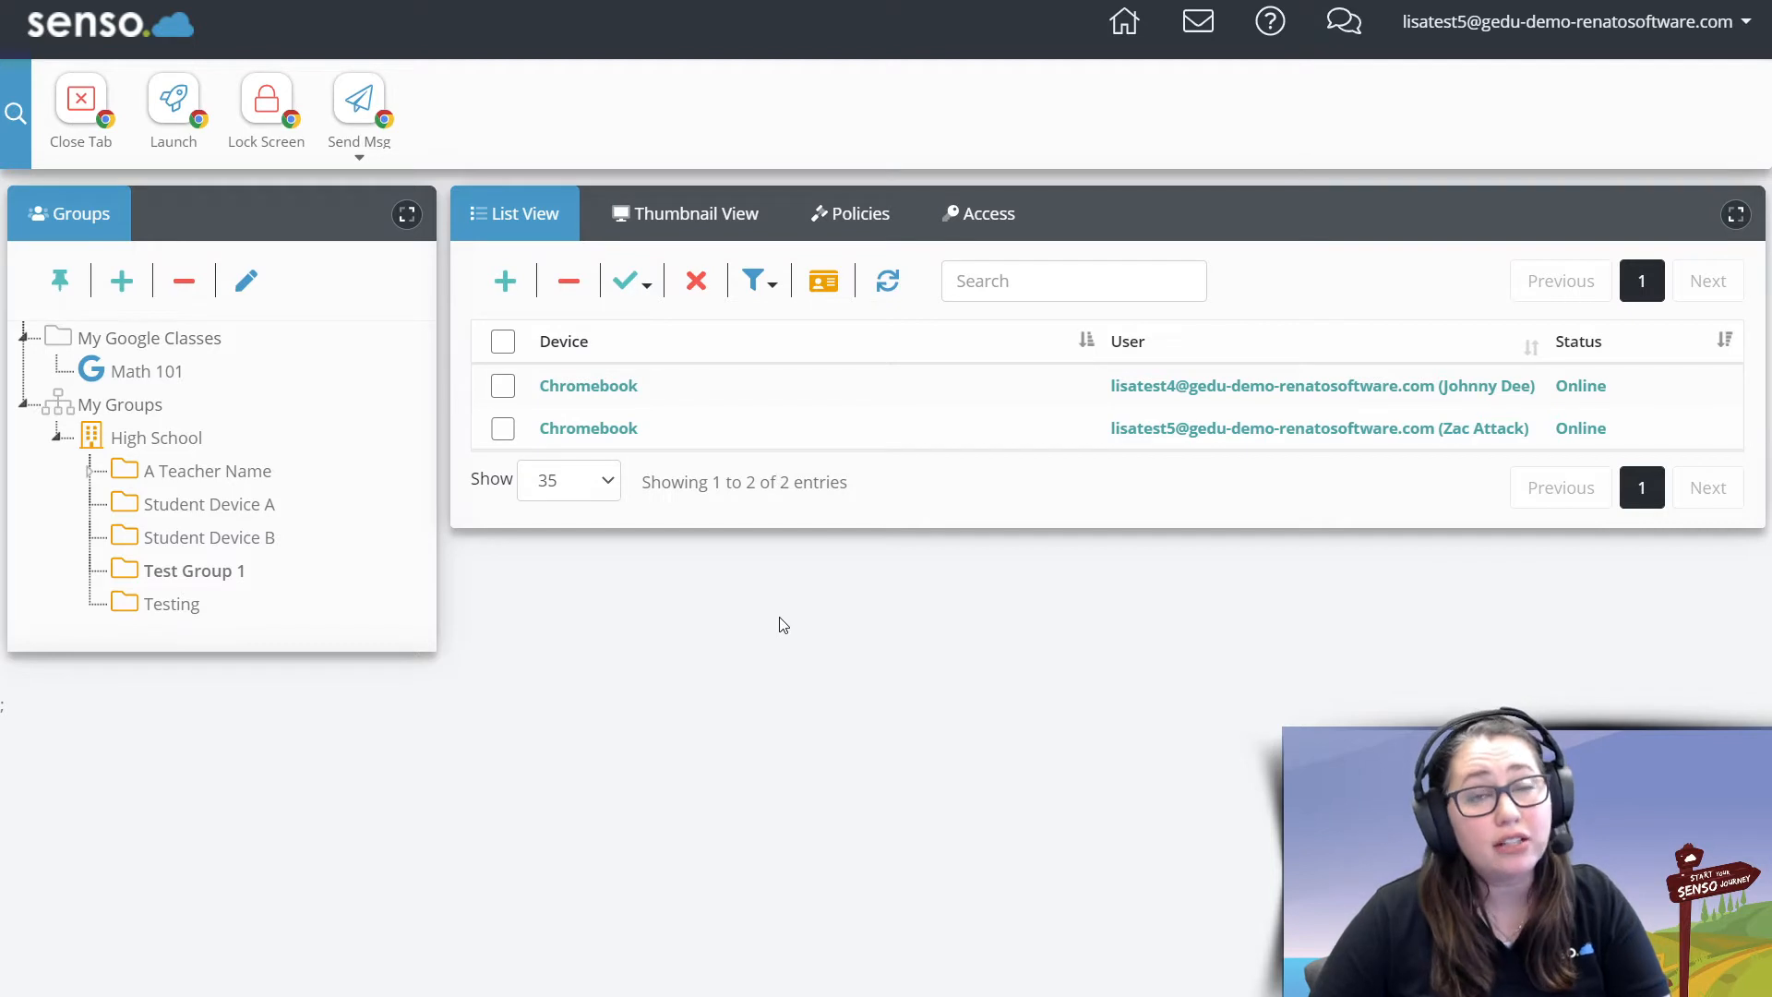
pyautogui.click(705, 399)
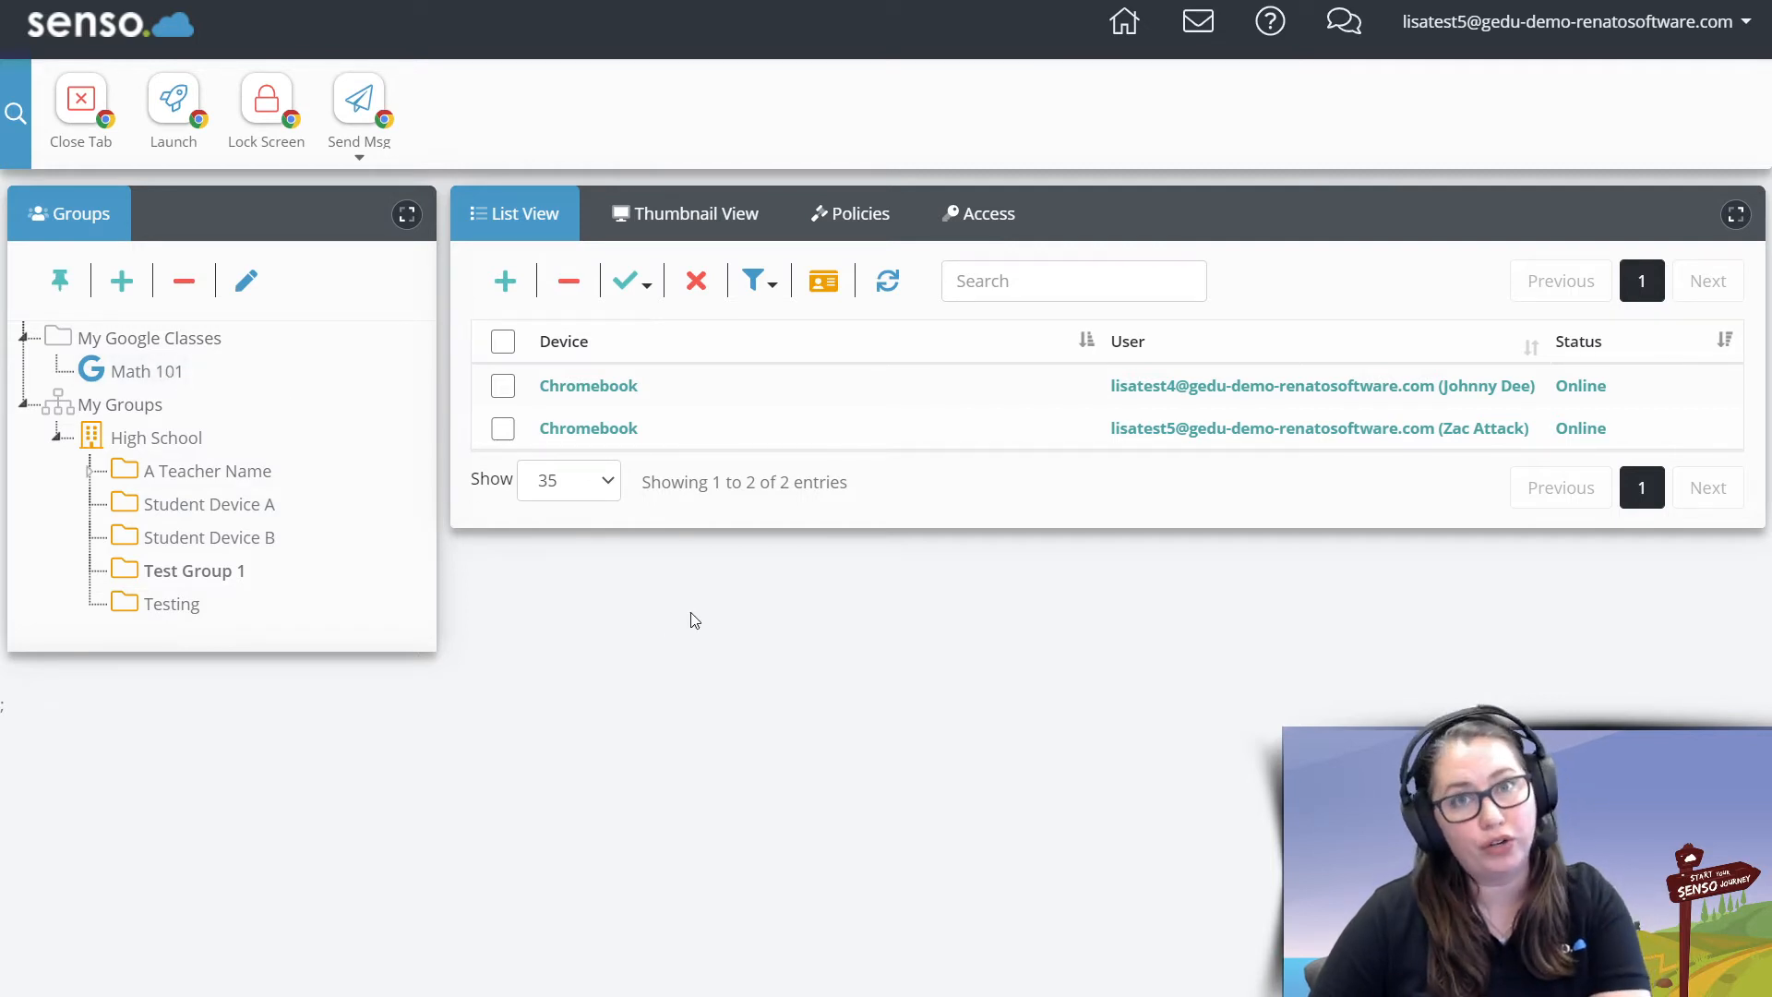
# Select all devices listed in Test Group 1 and clear the selection
pyautogui.click(649, 288)
pyautogui.click(656, 370)
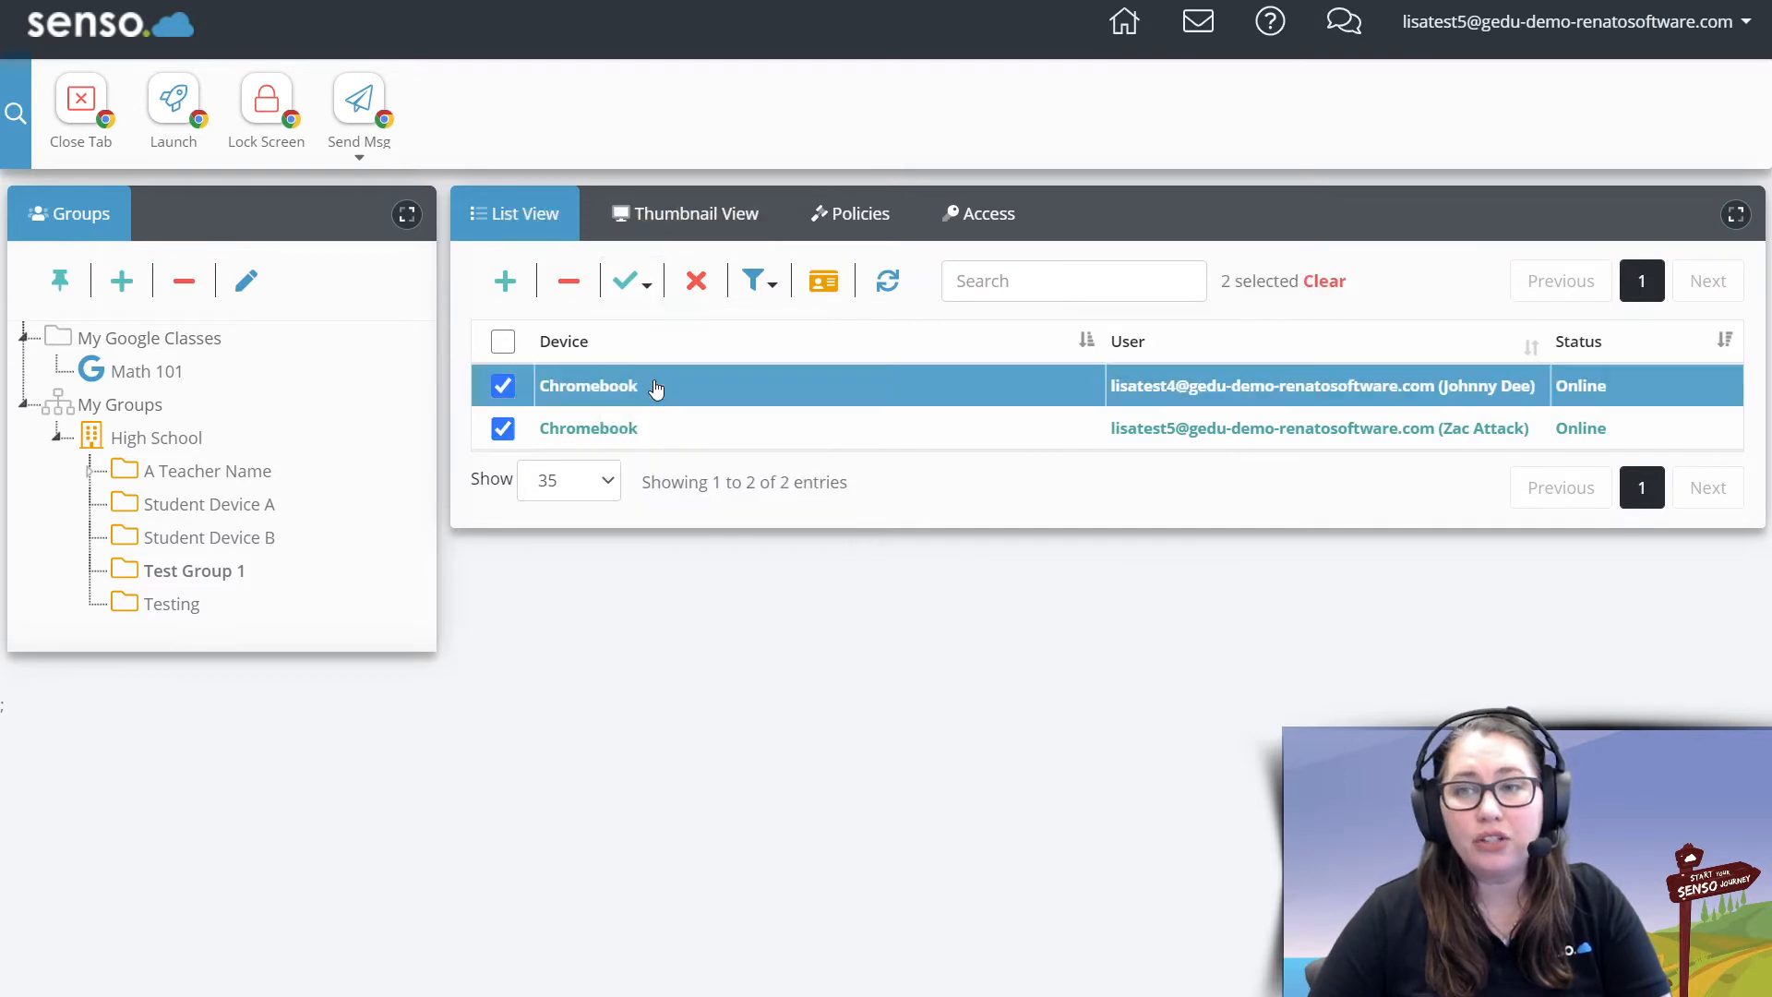
pyautogui.click(696, 287)
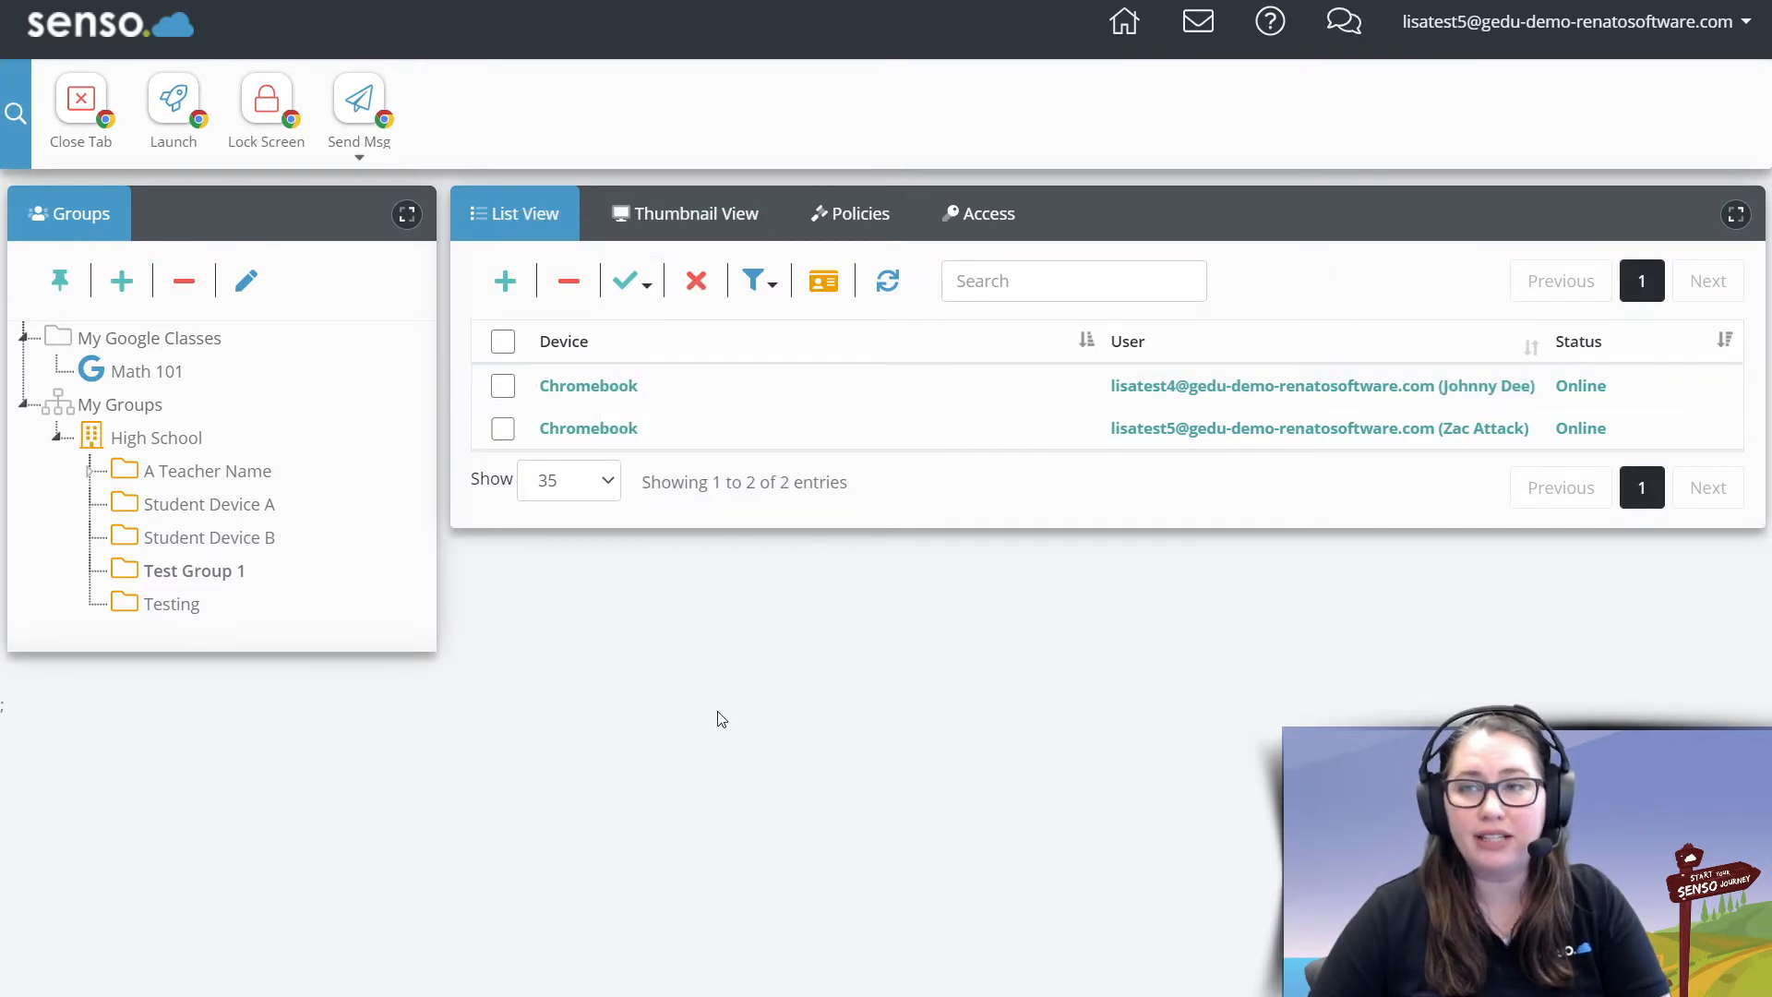
# Check the status filter options of the device list without changing the filter, and refresh the list
pyautogui.click(778, 291)
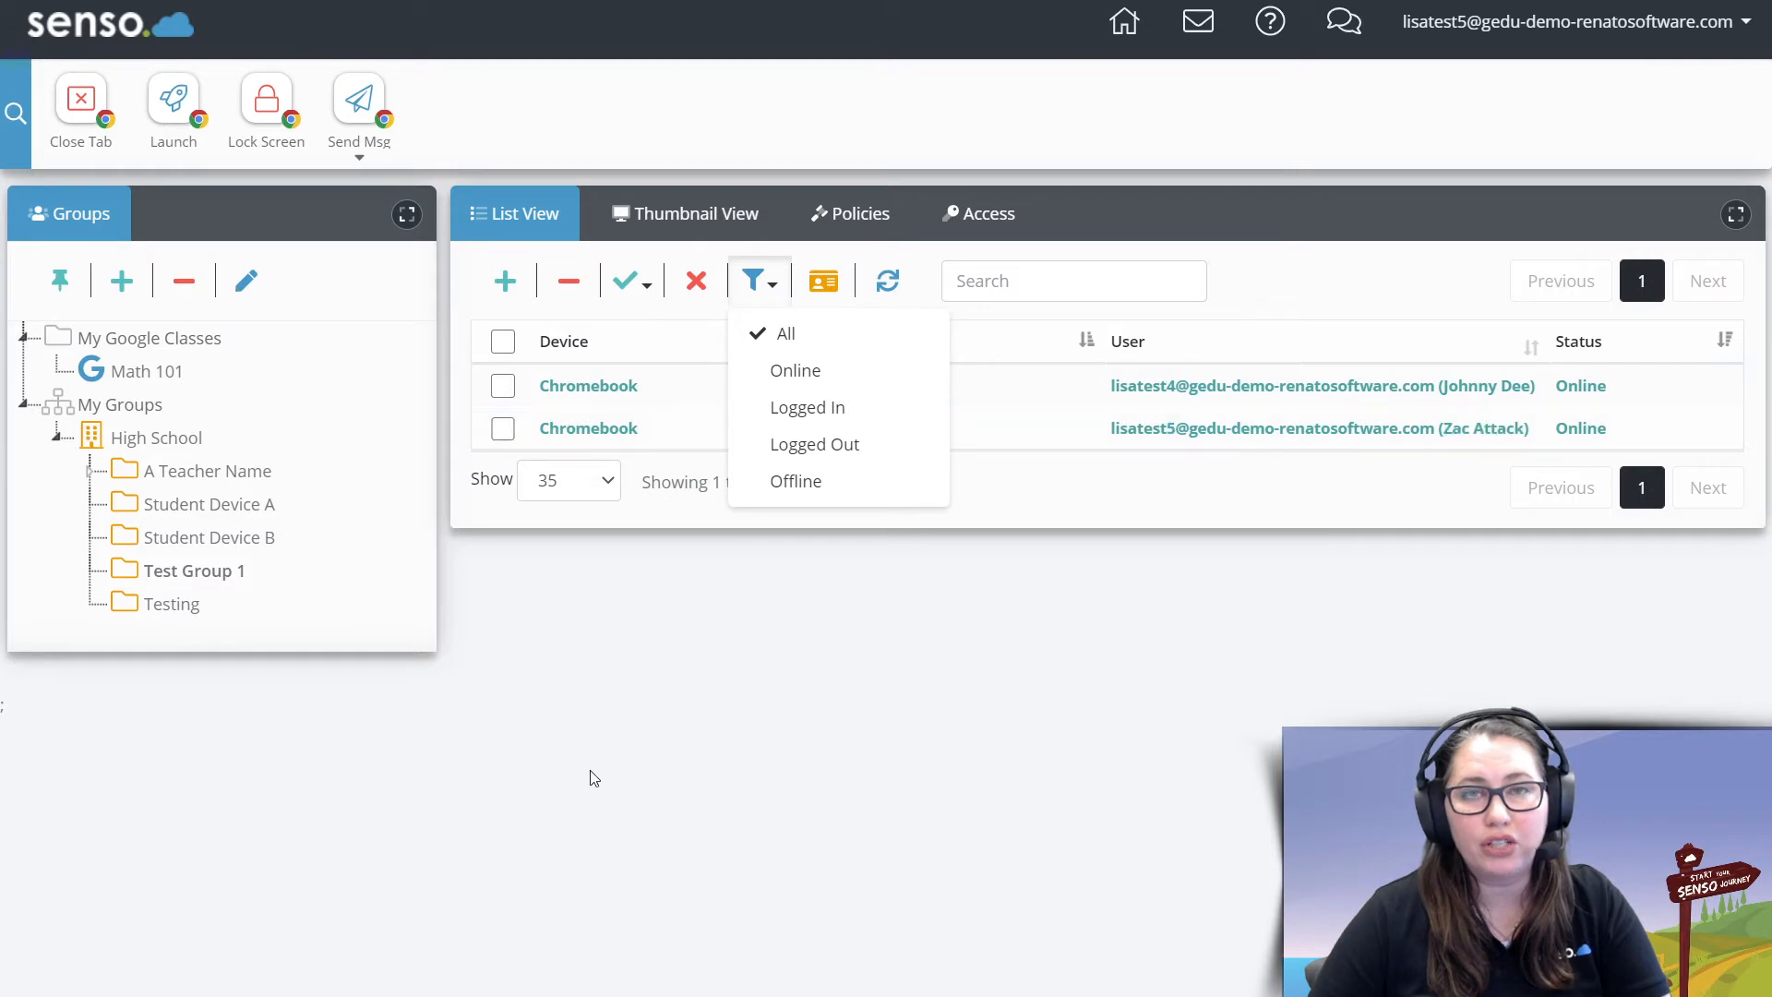
pyautogui.click(729, 749)
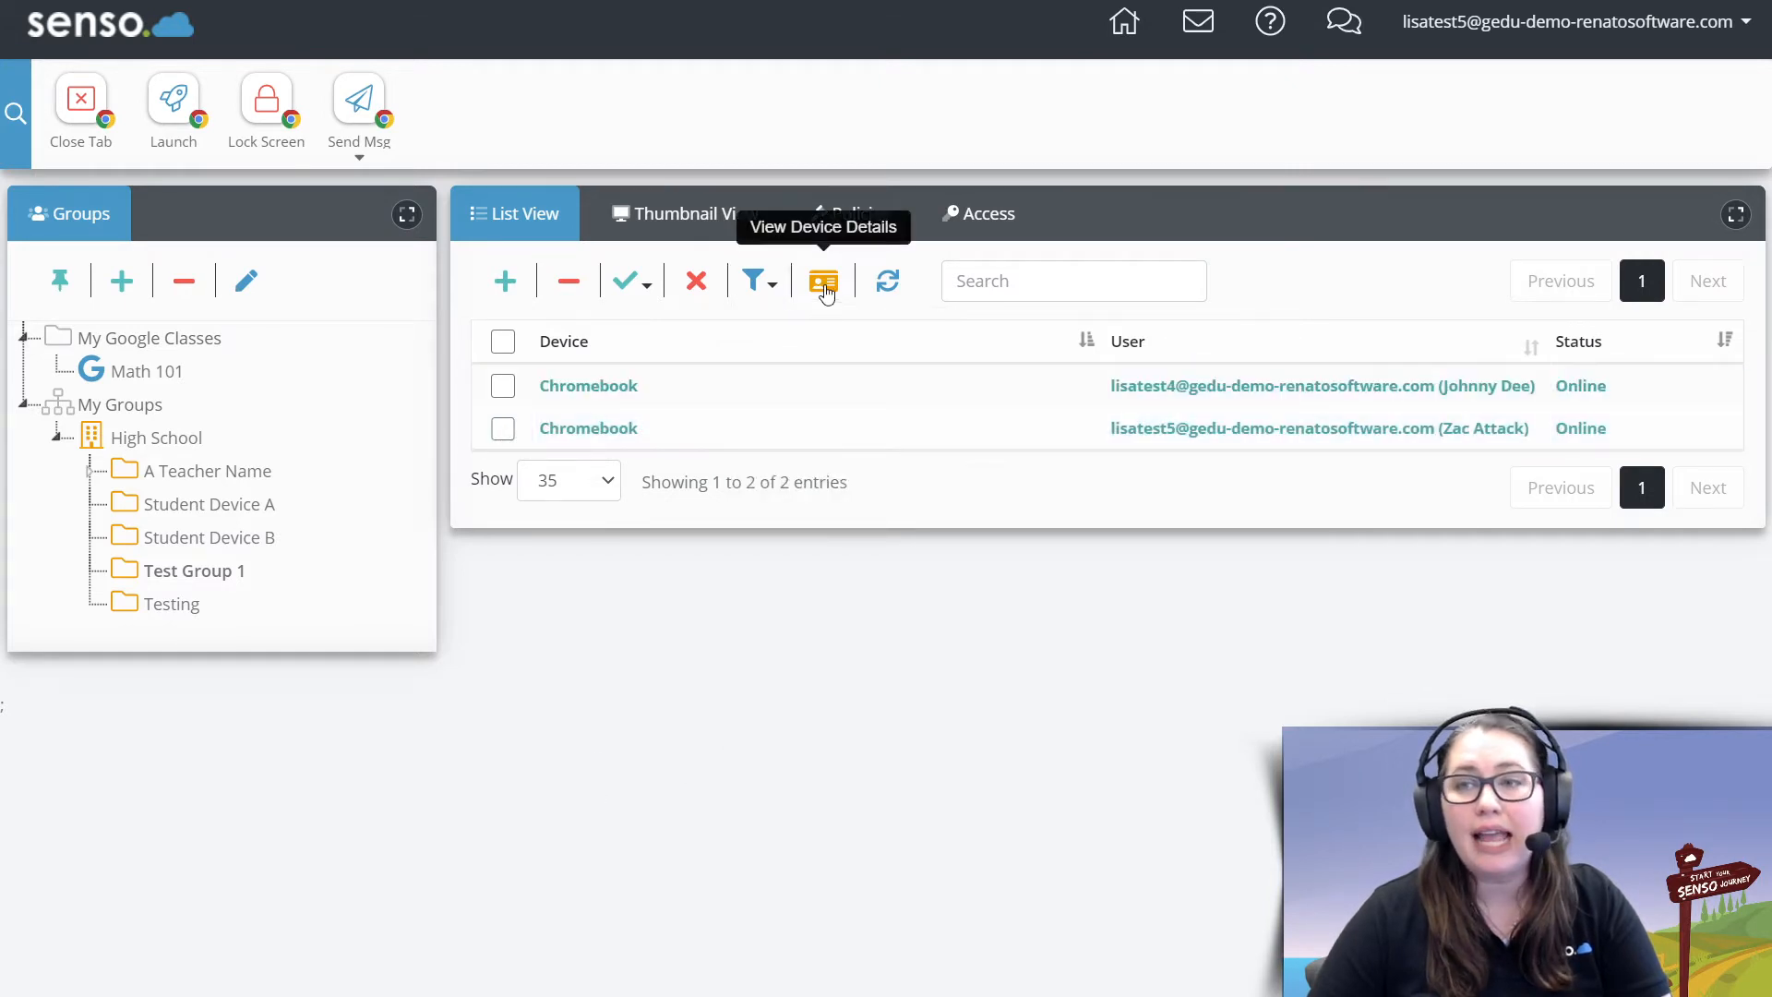
pyautogui.click(888, 282)
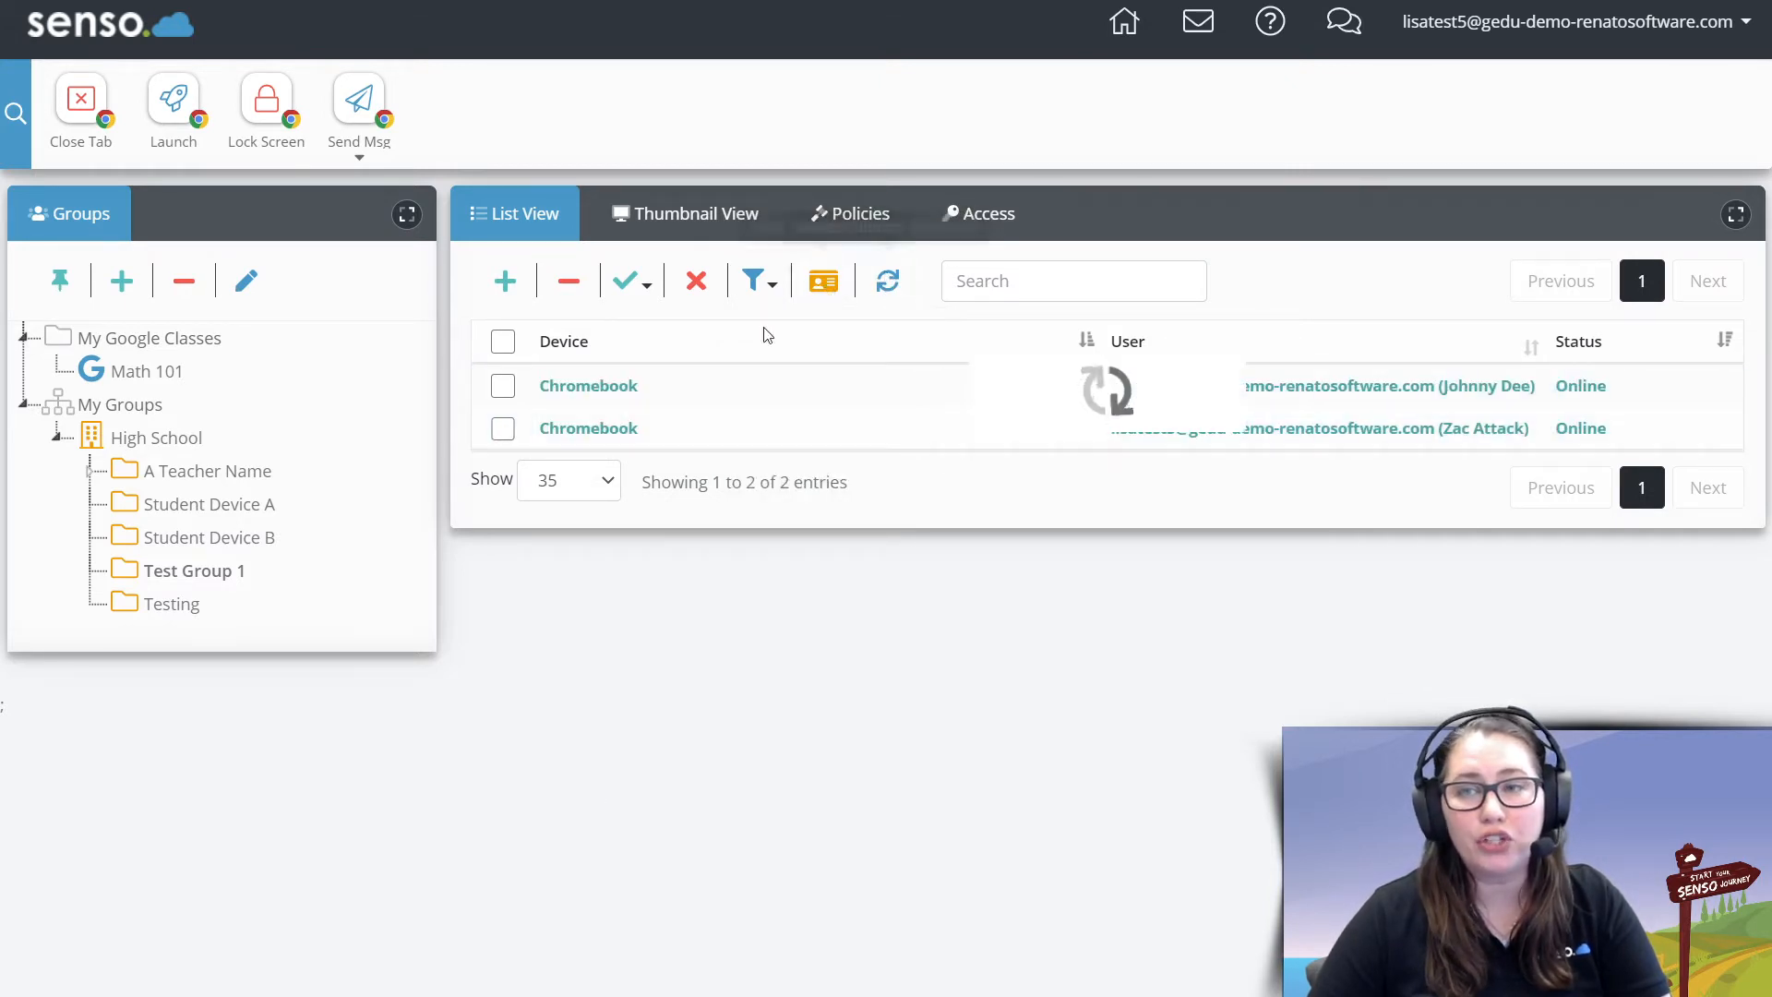
# Search the device list for the first letters of a student's first name, and clear the search
pyautogui.click(1008, 282)
pyautogui.write('joh')
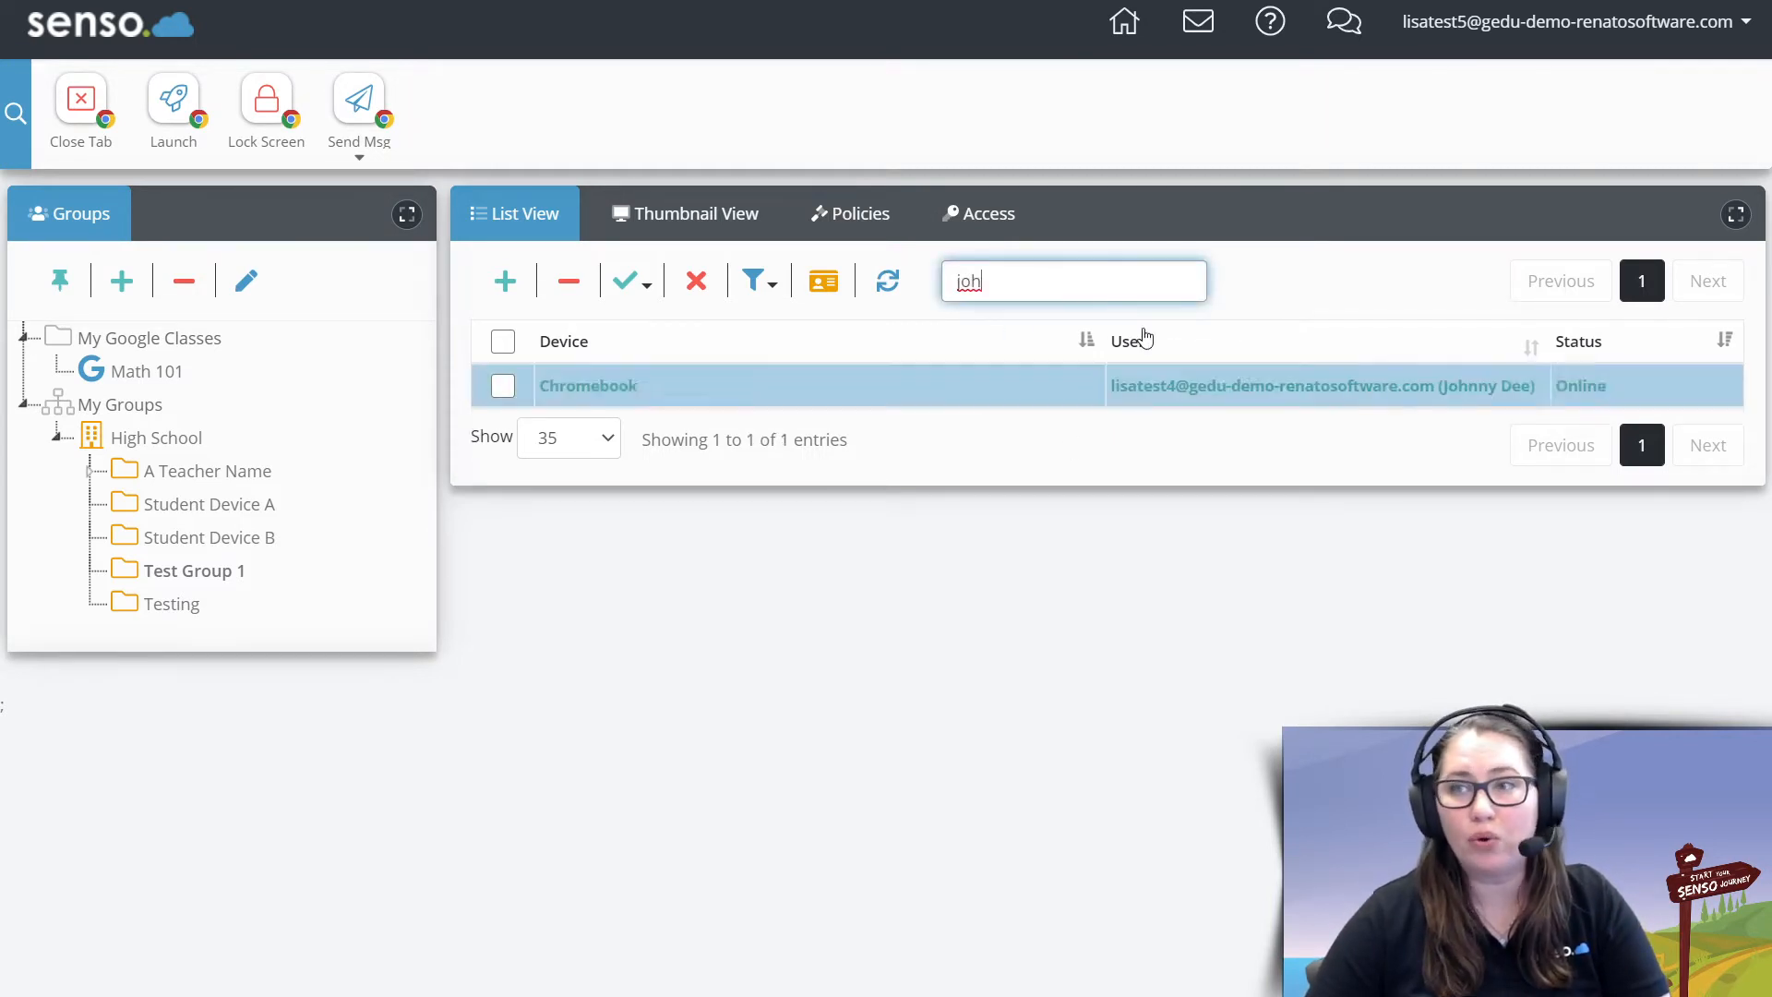
pyautogui.moveTo(1001, 289); pyautogui.dragTo(940, 286)
pyautogui.press('BackSpace')
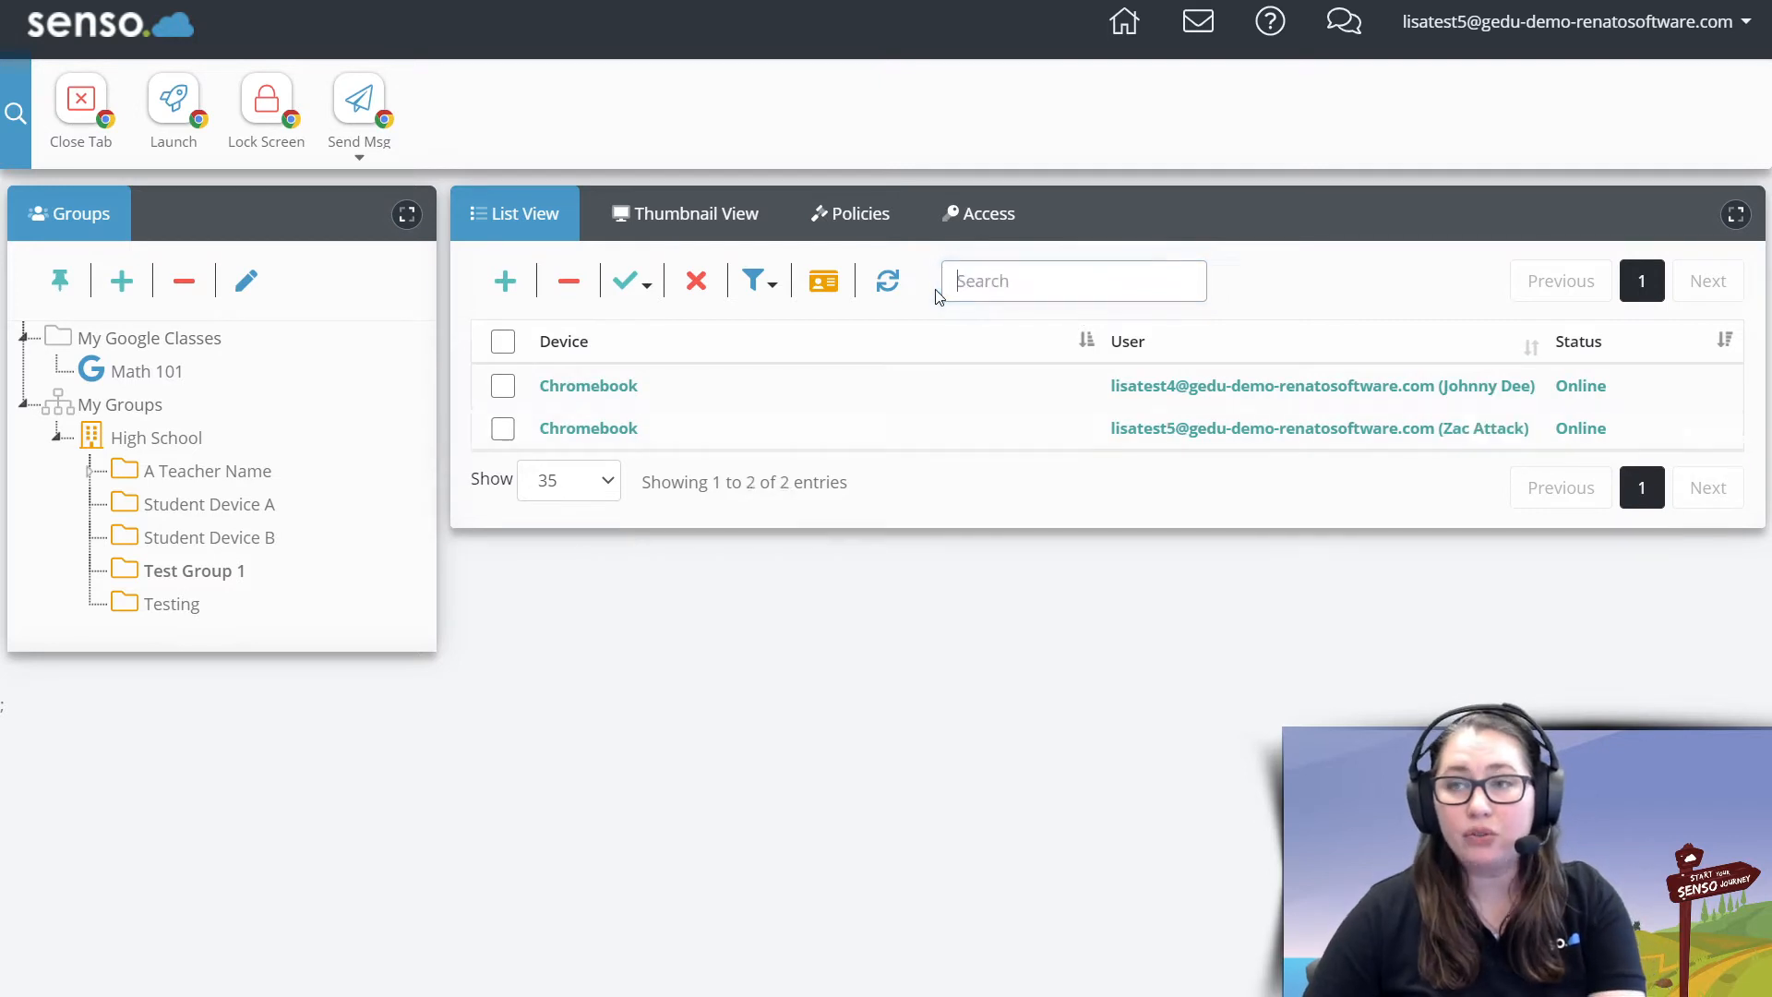
# Show the Test Group 1 devices as thumbnails, and select and deselect all of them
pyautogui.click(723, 220)
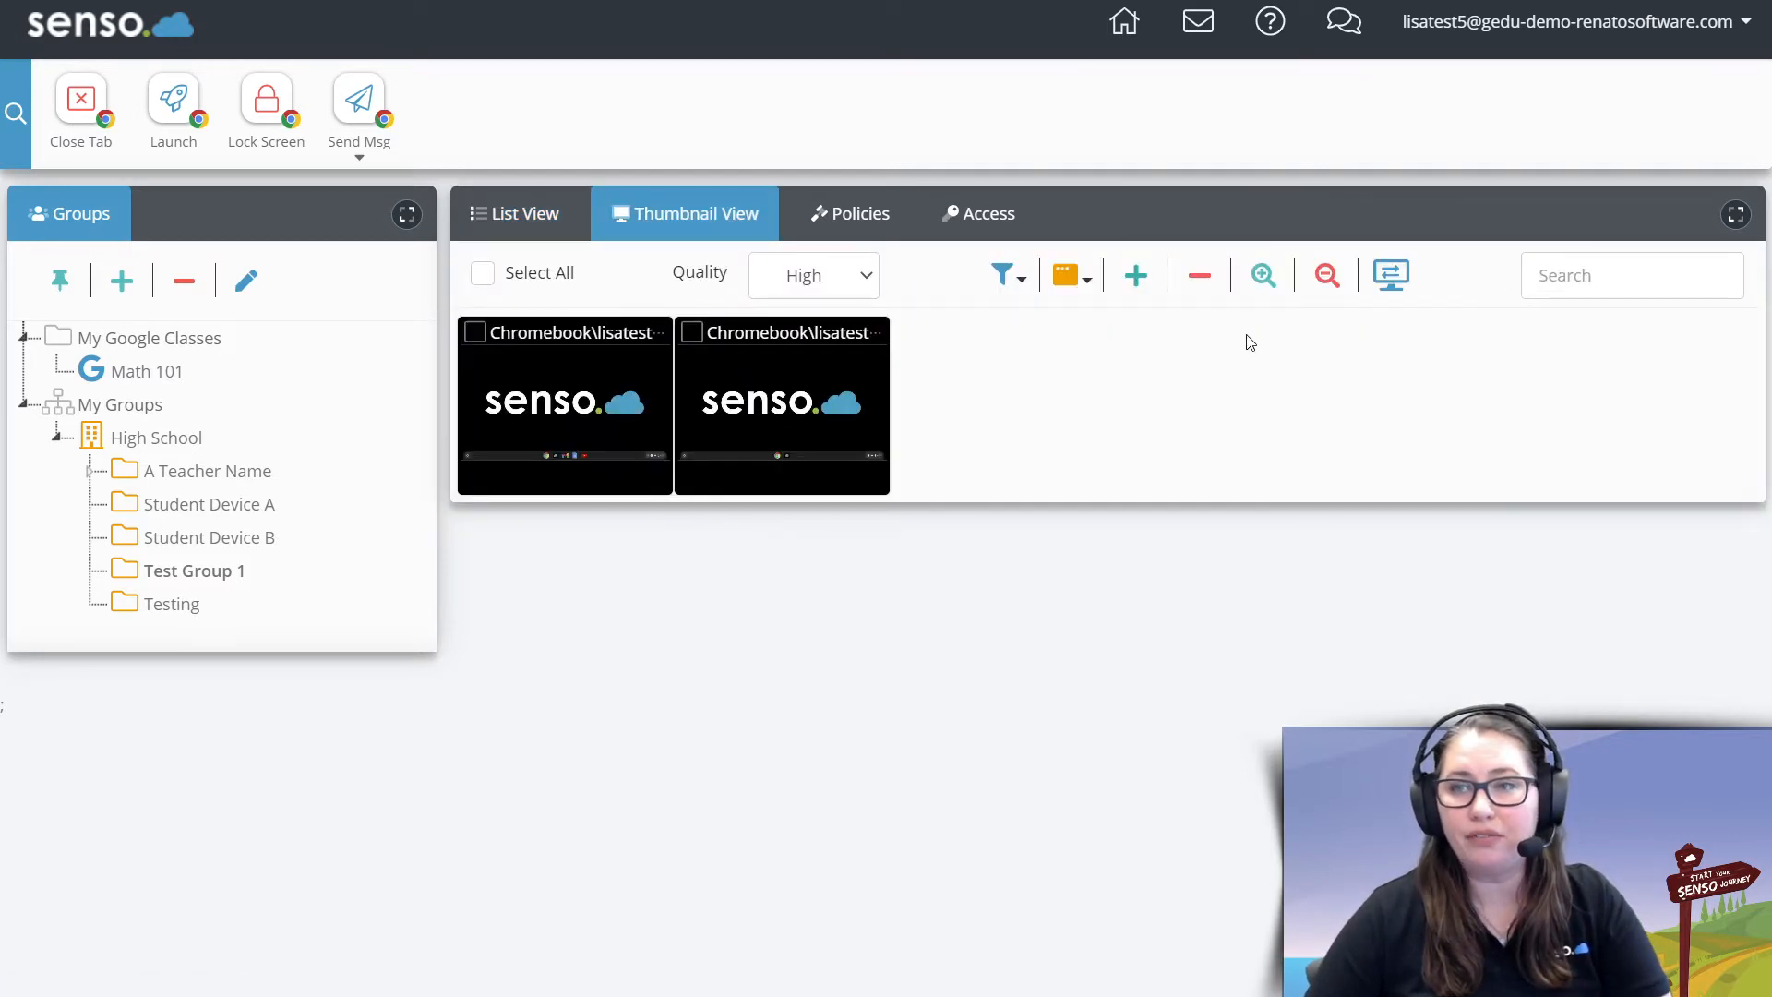
pyautogui.click(482, 274)
pyautogui.click(482, 273)
# Check the thumbnail quality choices and the filter options, leaving both unchanged
pyautogui.click(866, 277)
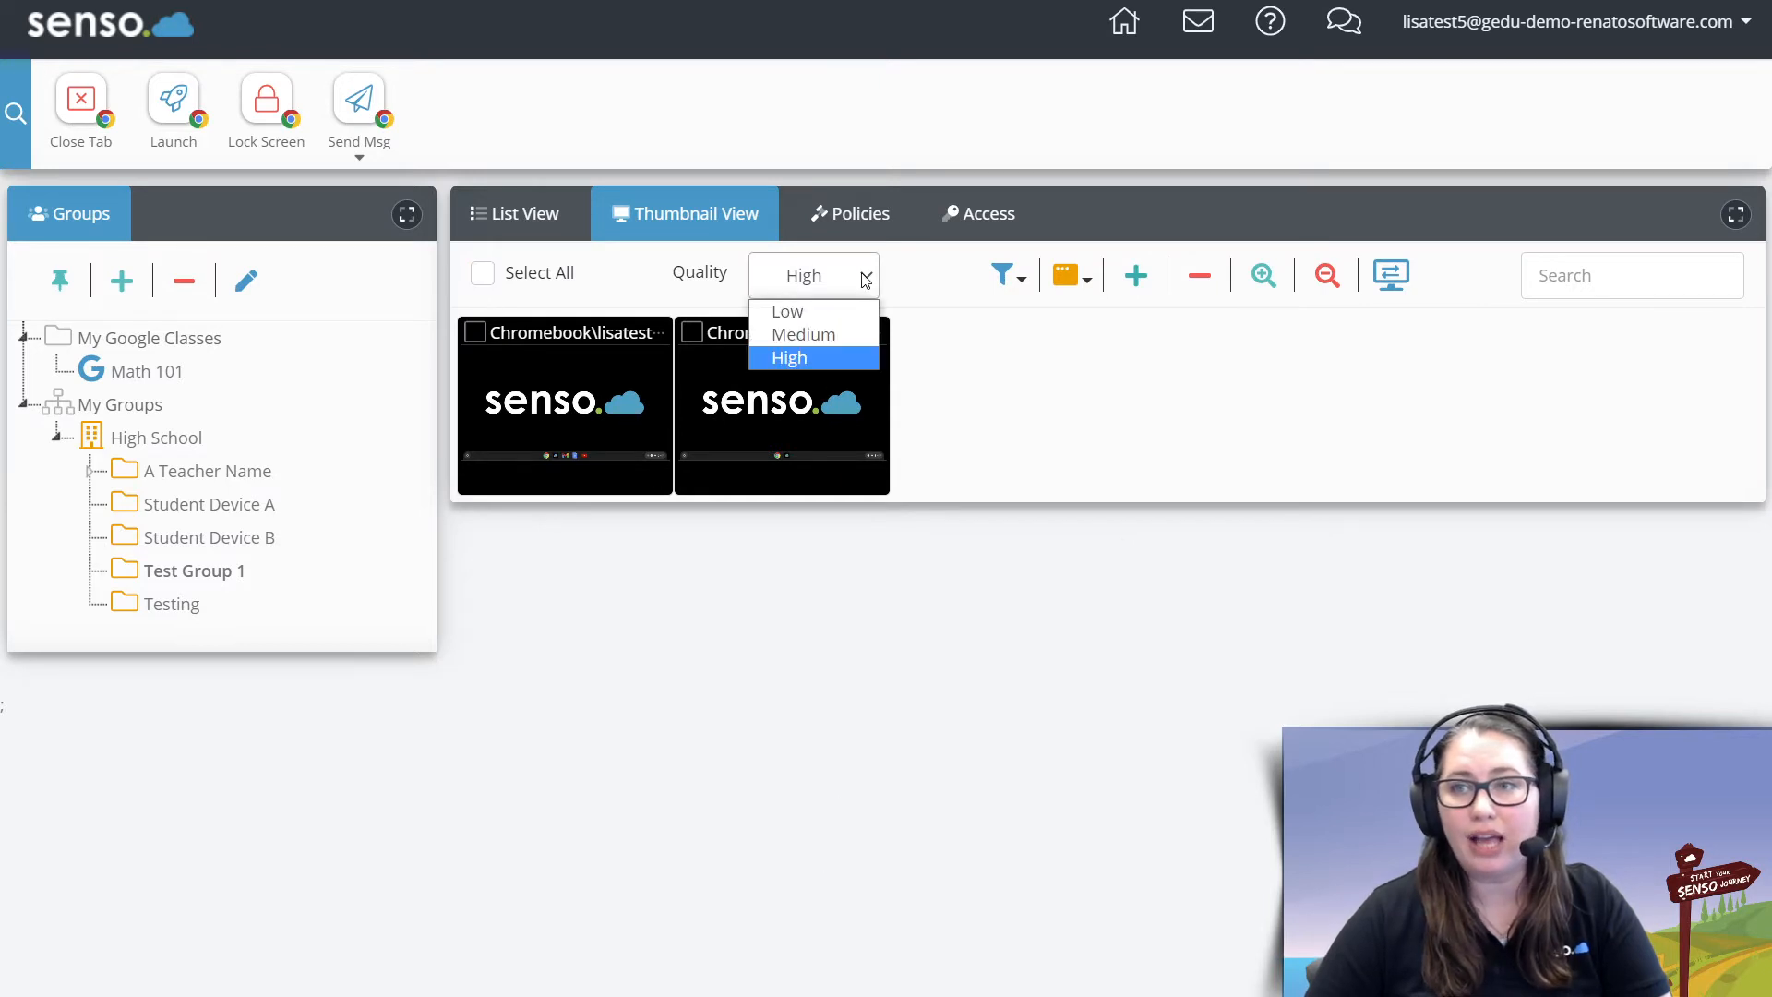
pyautogui.click(866, 280)
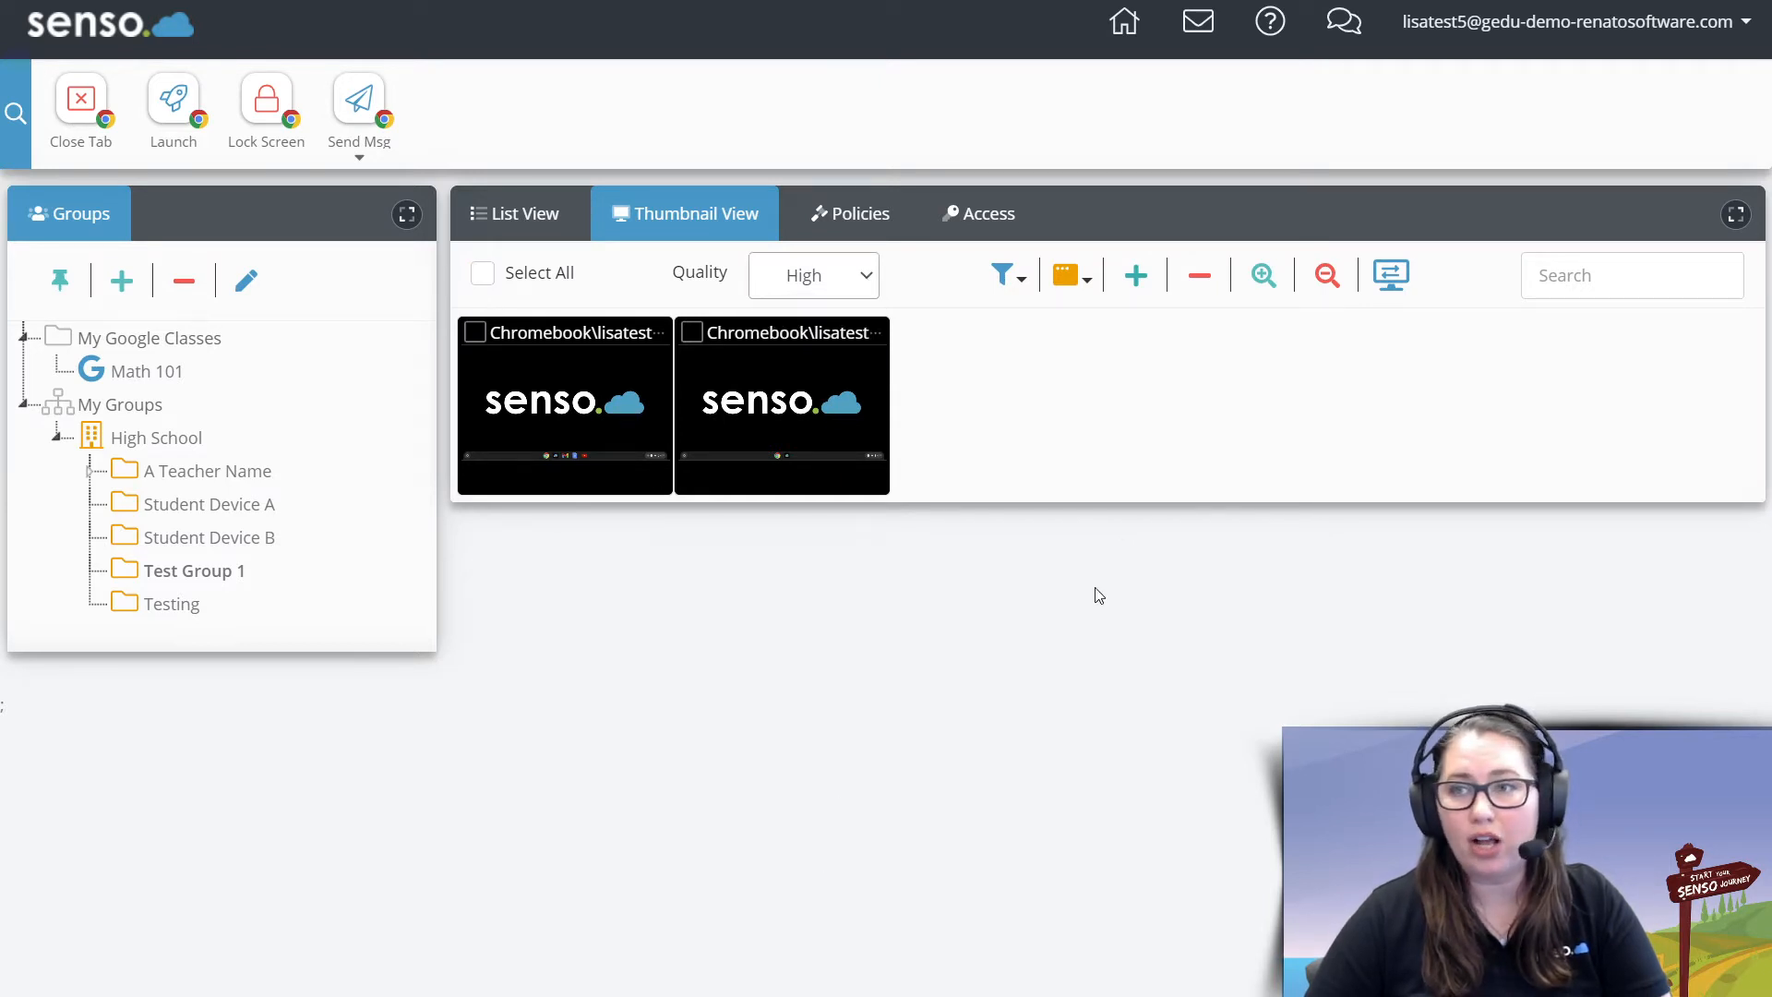
pyautogui.click(1021, 282)
pyautogui.click(1024, 288)
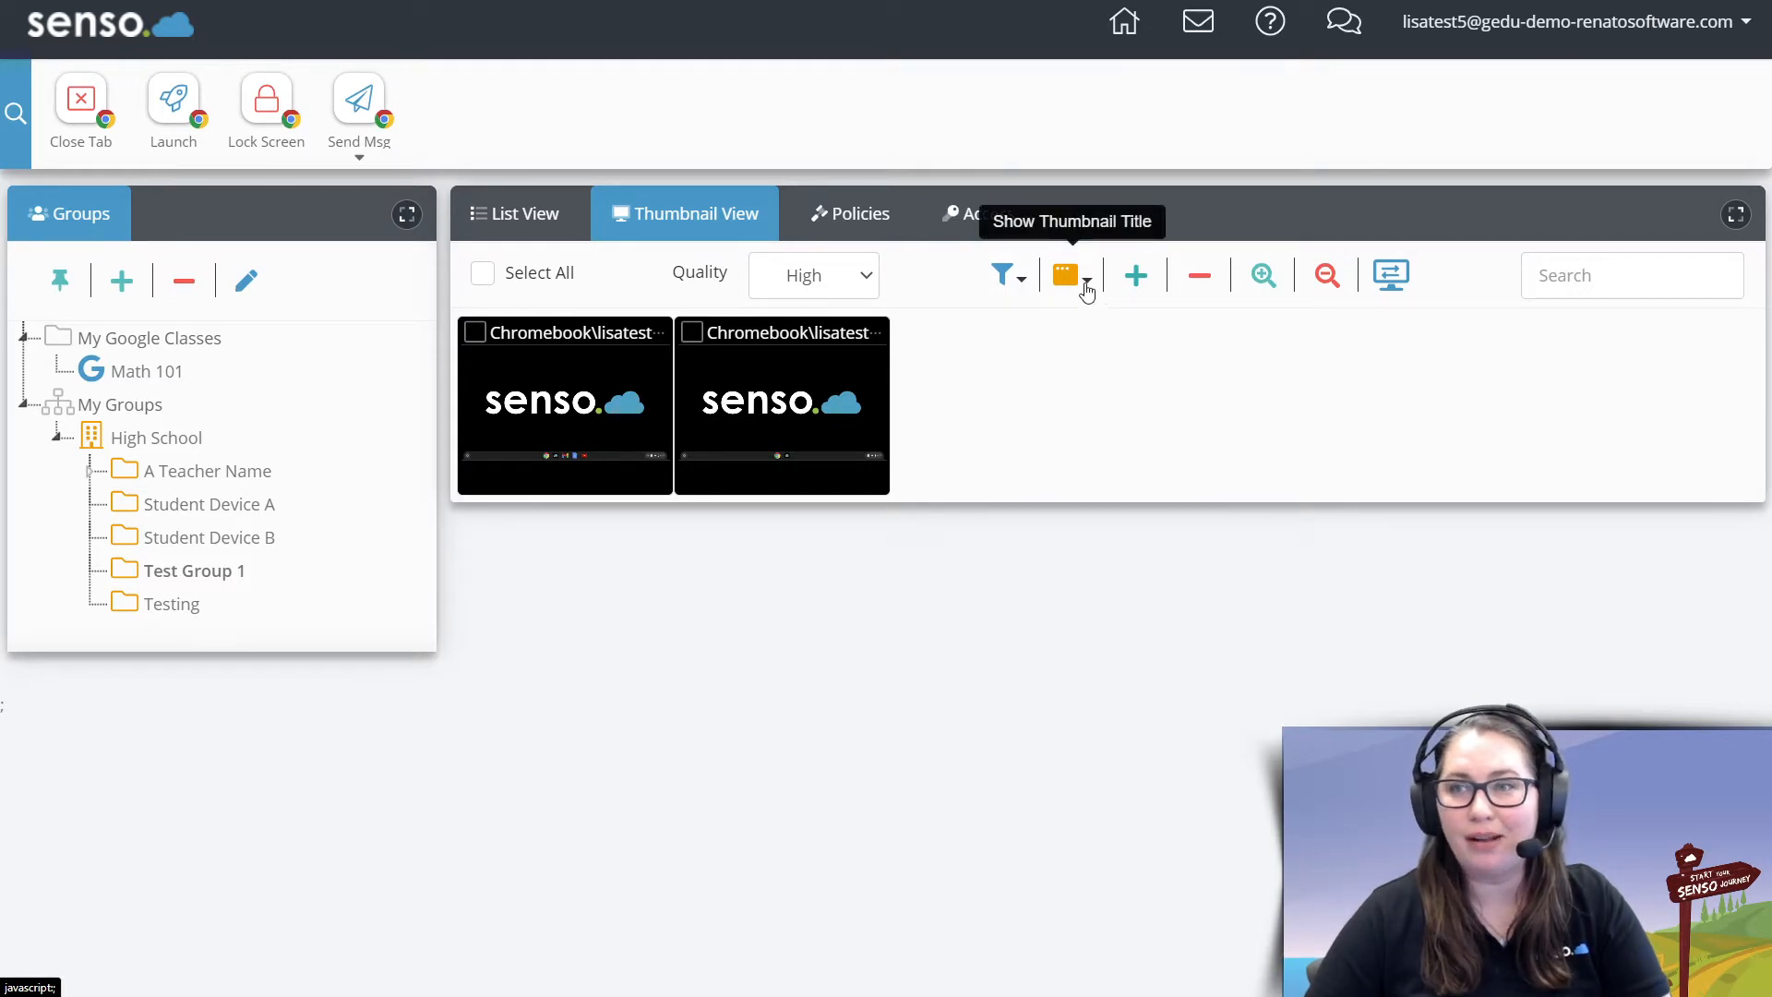
# Try larger and smaller thumbnail sizes, and leave the thumbnails enlarged so that two fill the row
pyautogui.click(1269, 287)
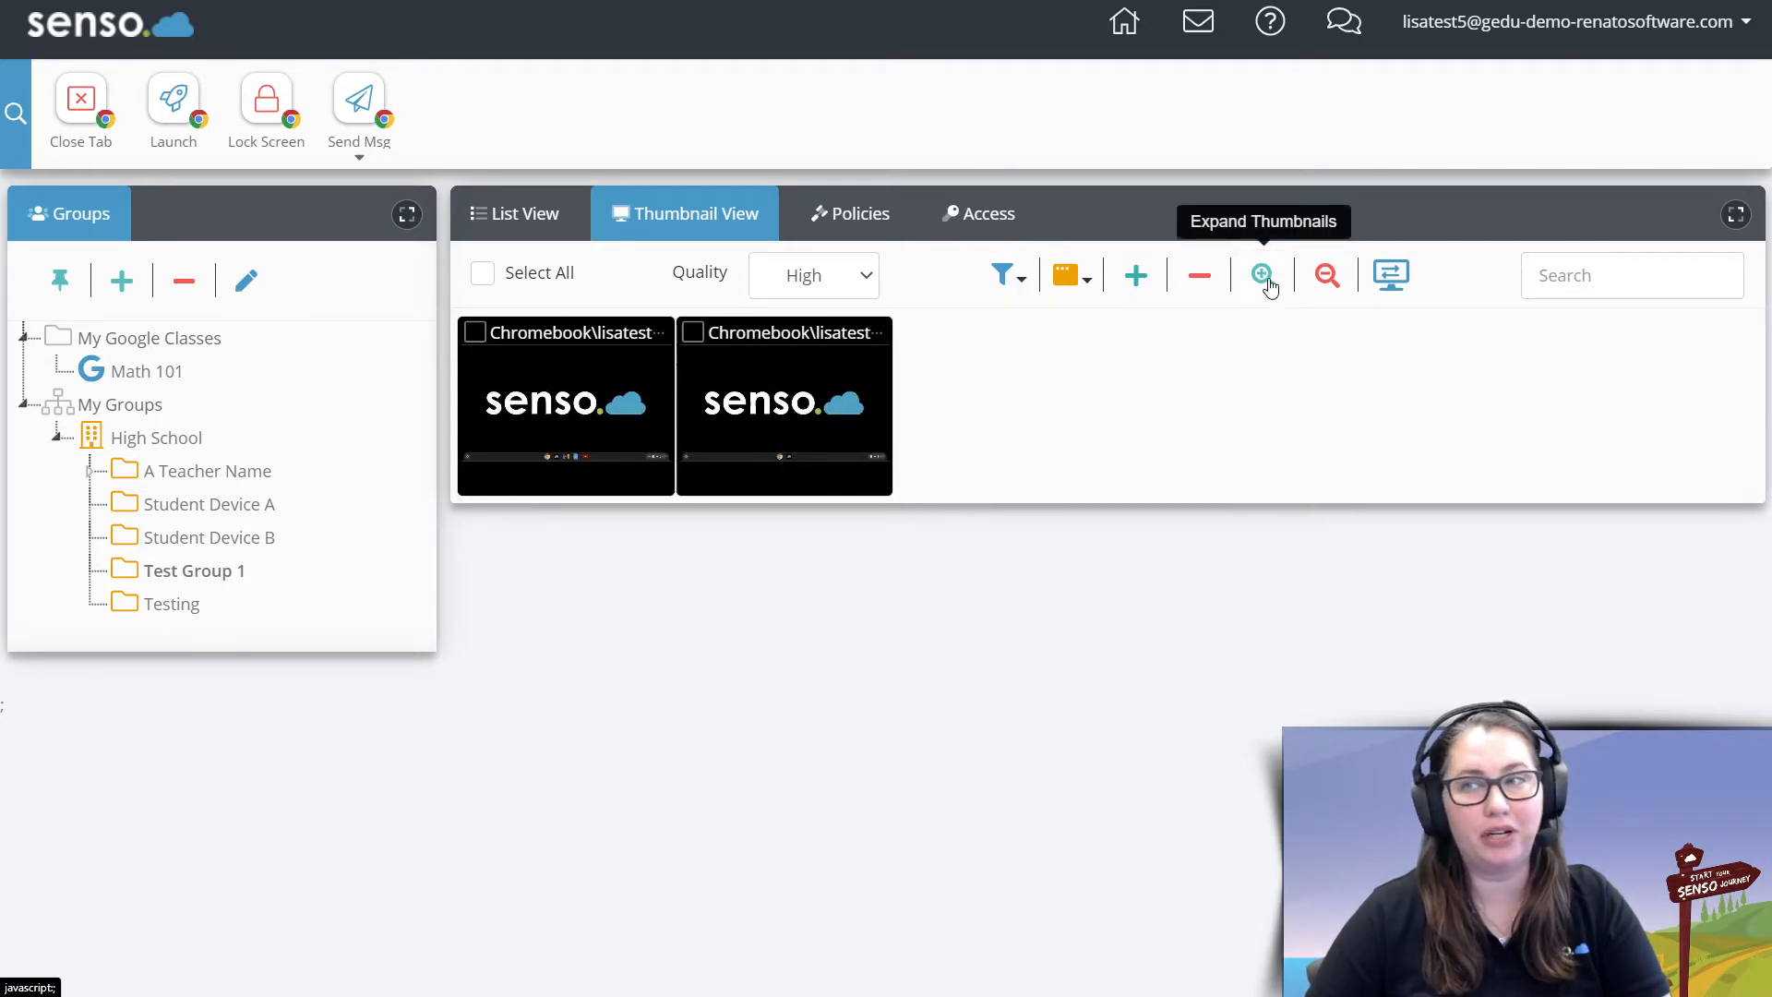
pyautogui.click(1269, 287)
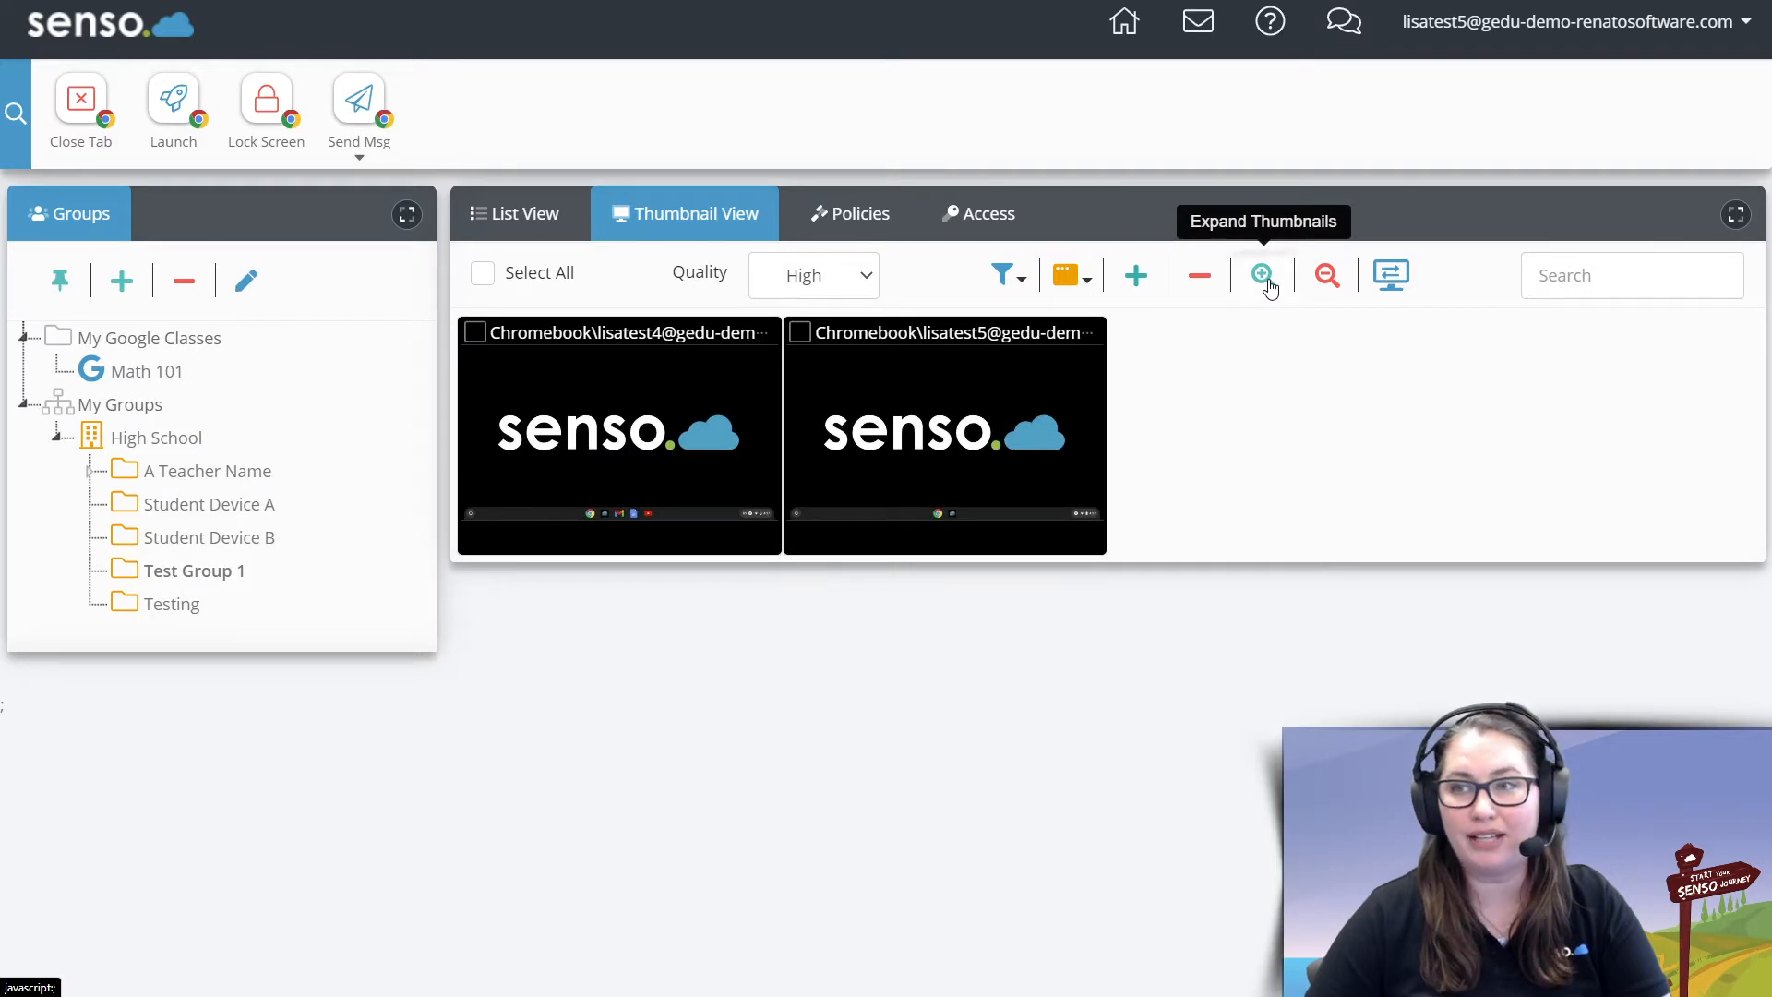
pyautogui.click(1269, 287)
pyautogui.click(1269, 287)
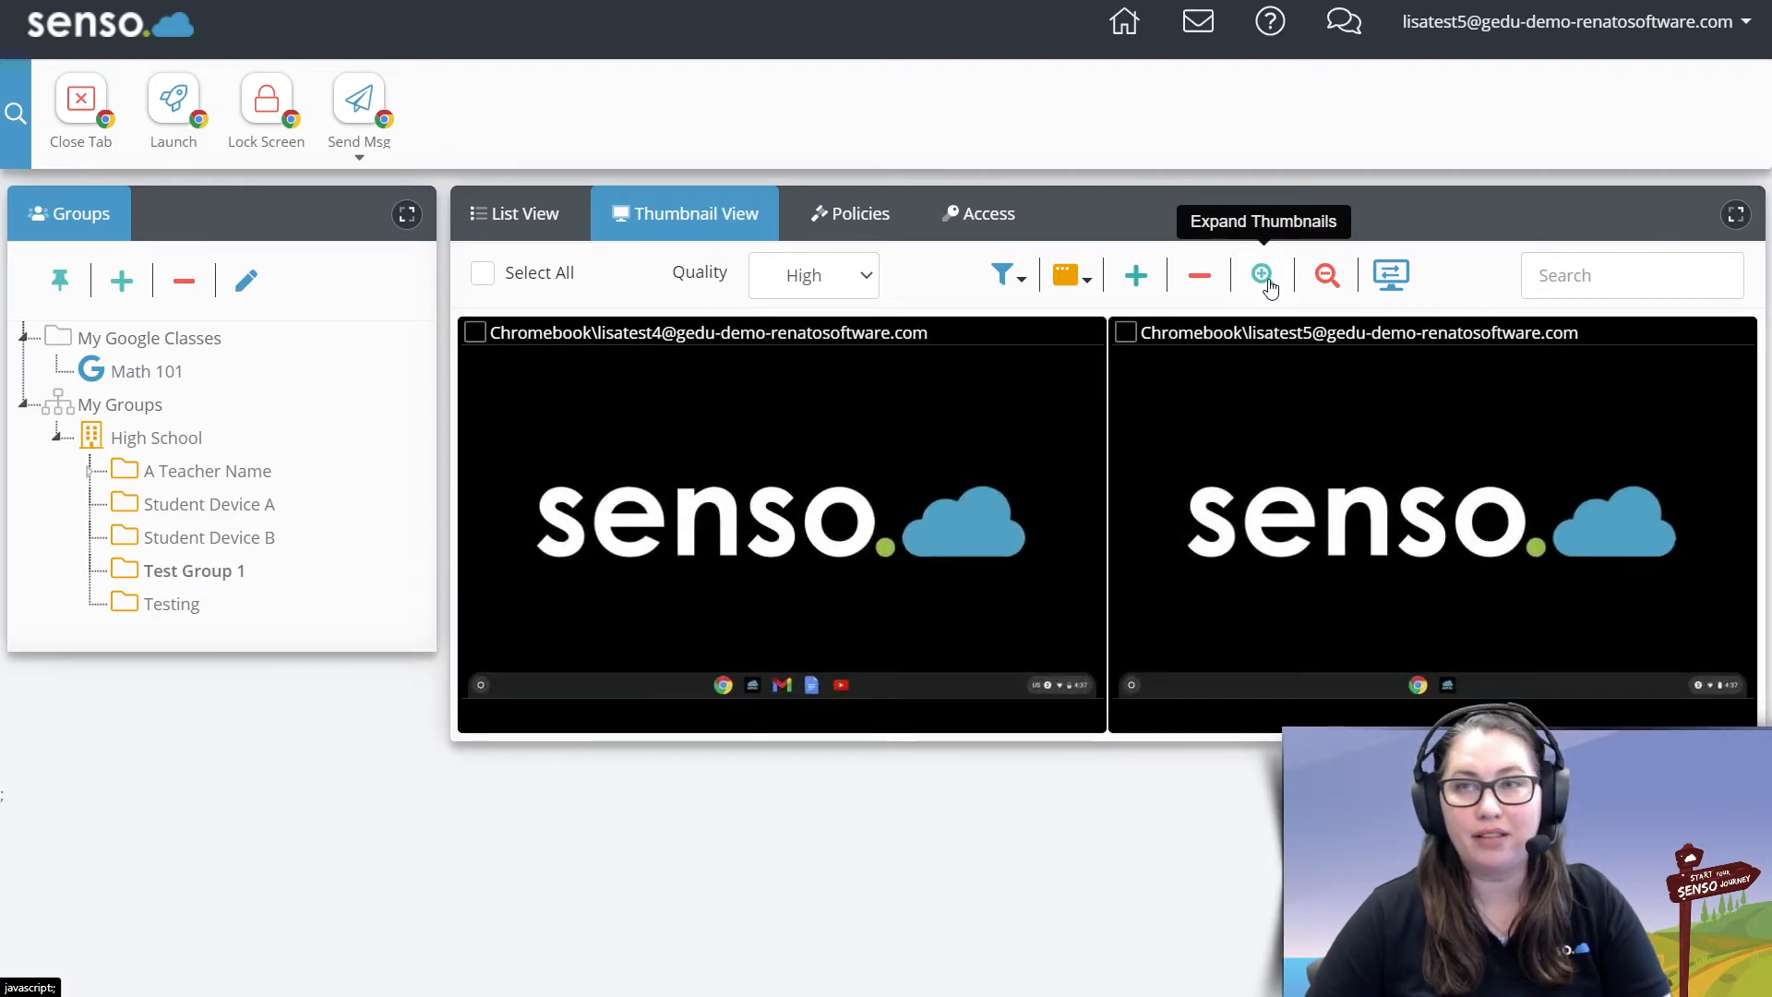
pyautogui.click(1326, 285)
pyautogui.click(1326, 286)
pyautogui.click(1326, 286)
pyautogui.click(1266, 287)
pyautogui.click(1266, 287)
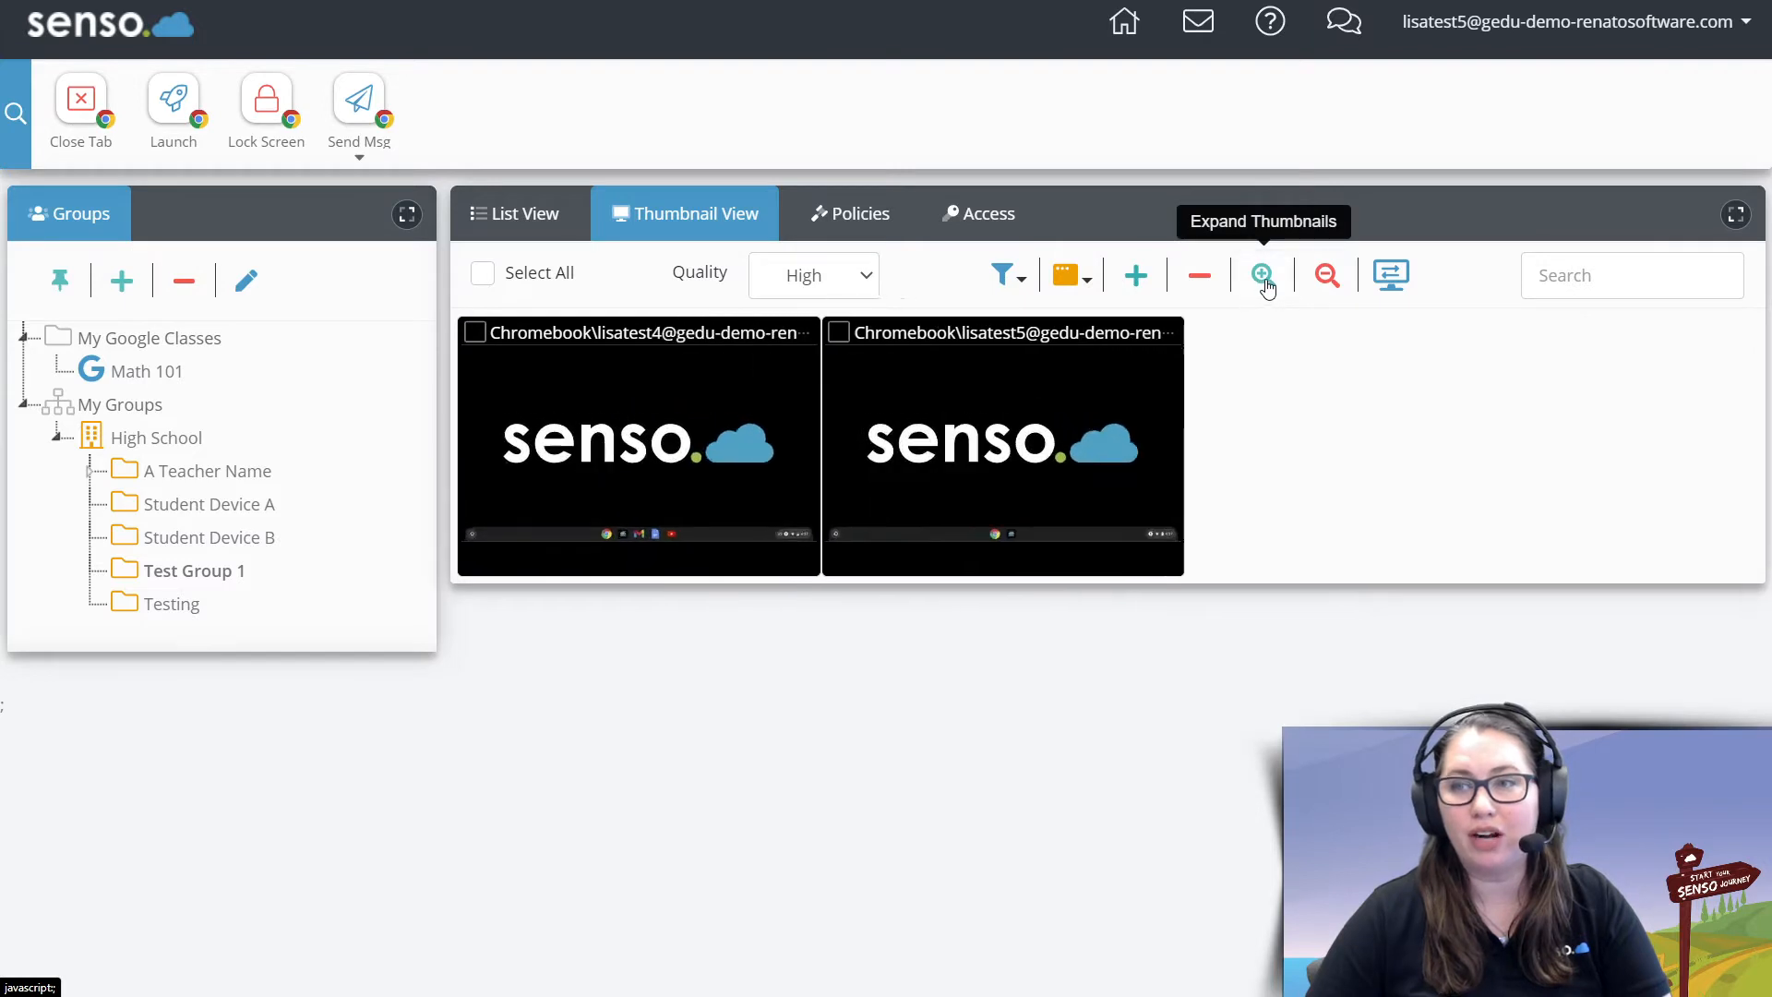
pyautogui.click(1266, 287)
pyautogui.click(1326, 277)
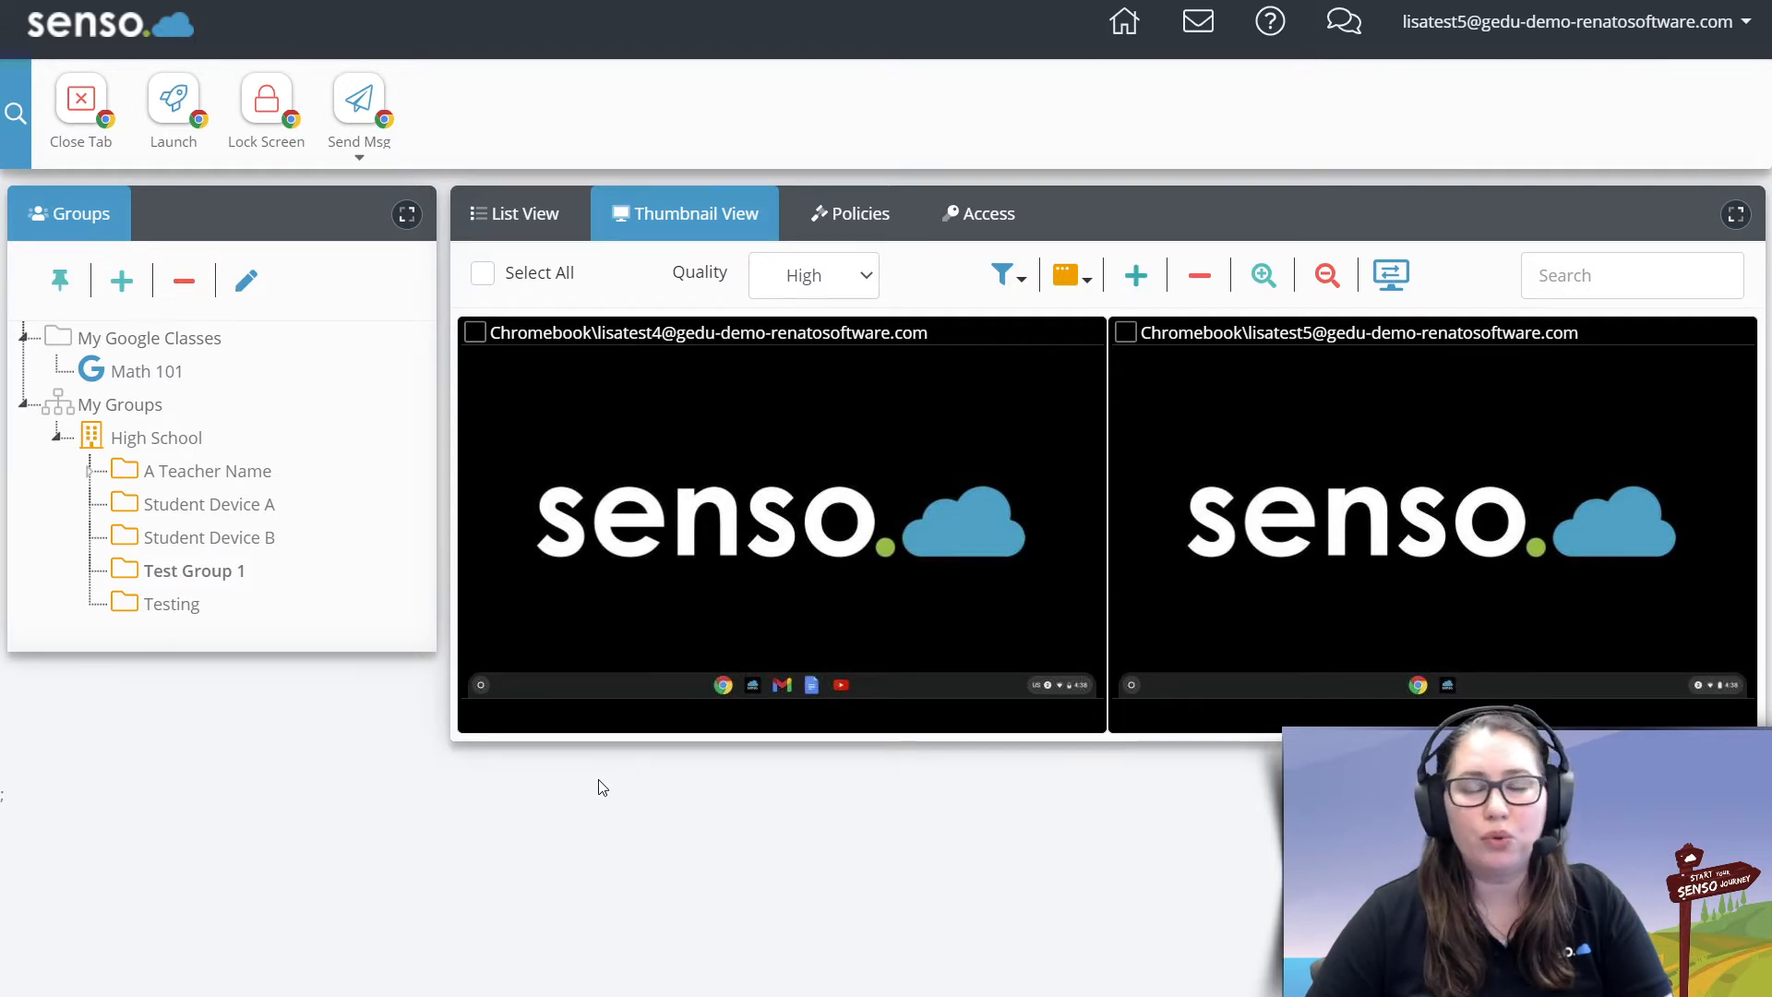
# Try Username as the thumbnail title, and set the title to Display Name
pyautogui.click(1087, 281)
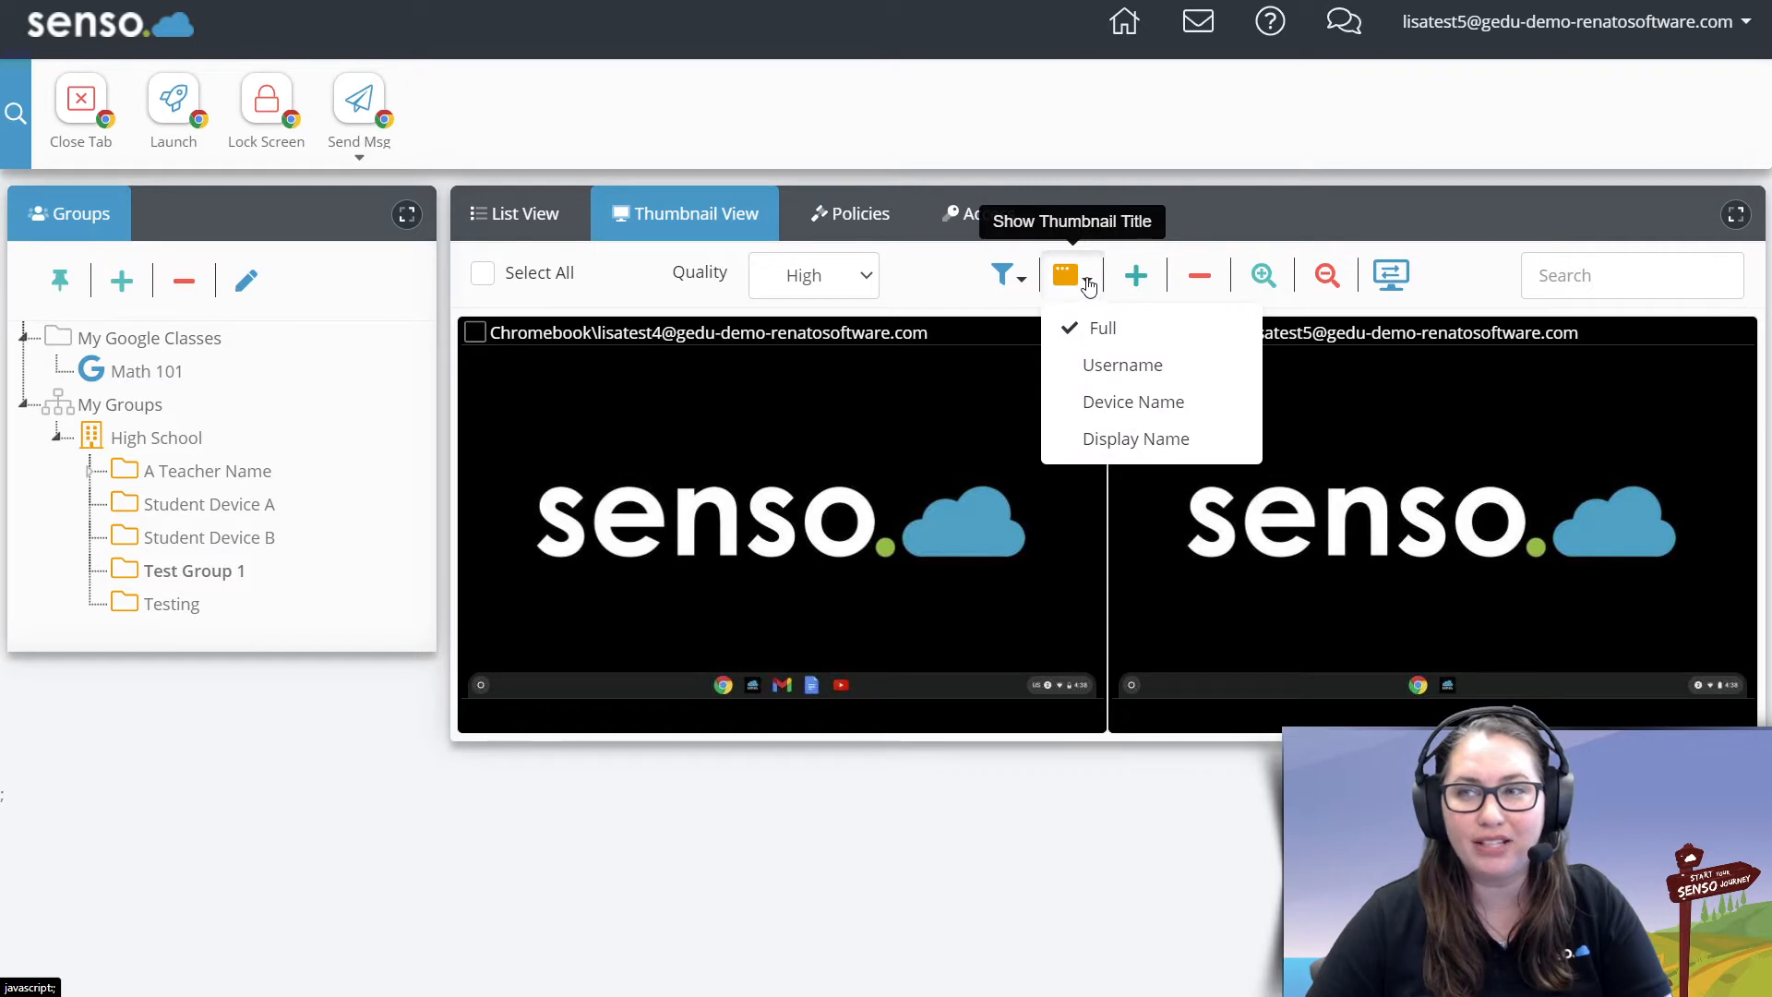
pyautogui.click(1103, 363)
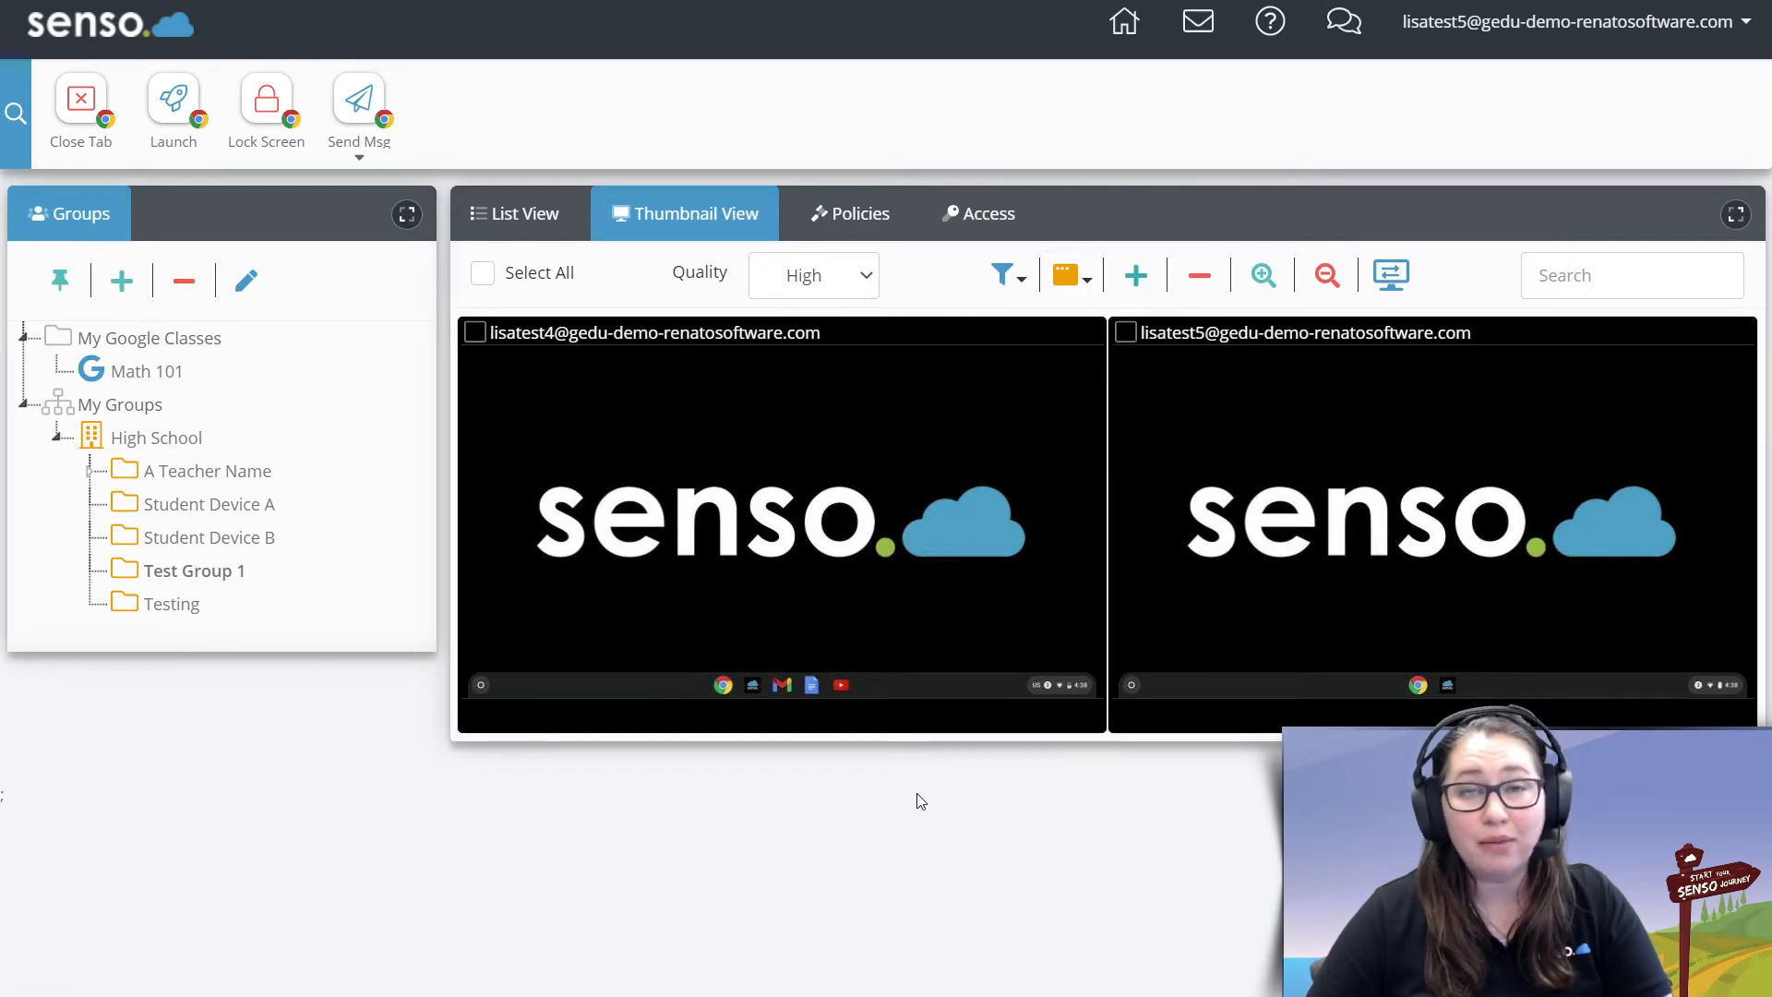
pyautogui.click(1078, 279)
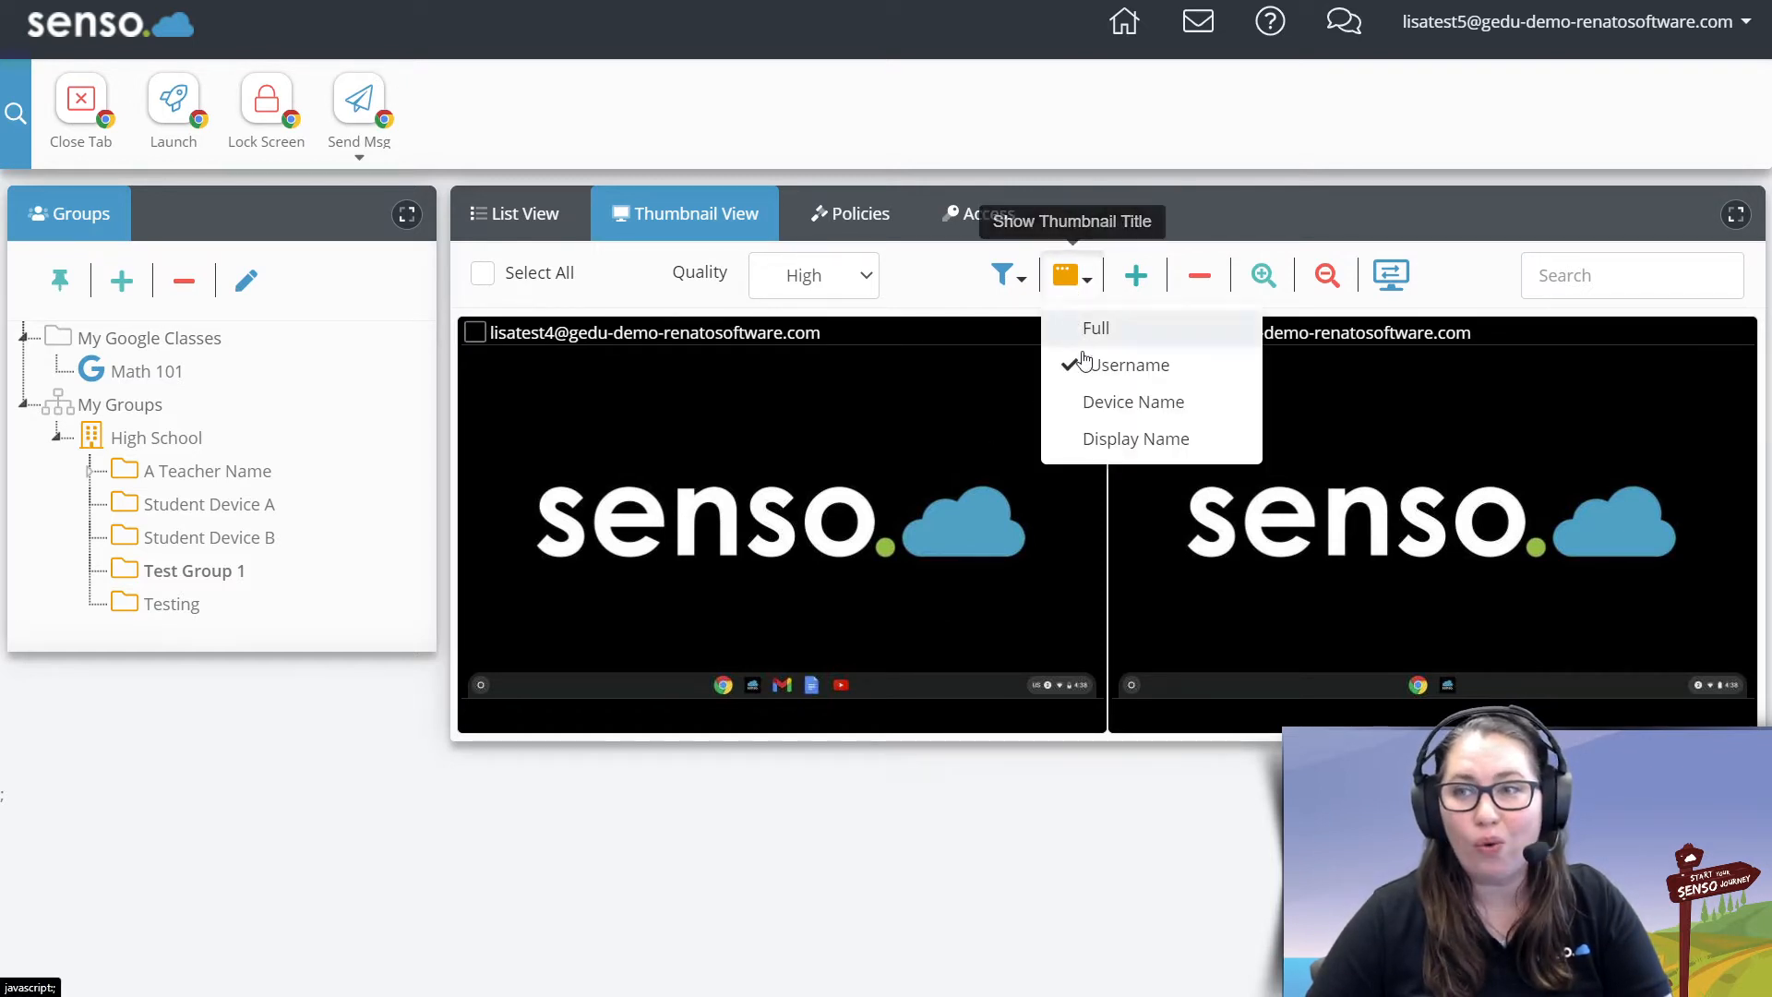
pyautogui.click(1103, 440)
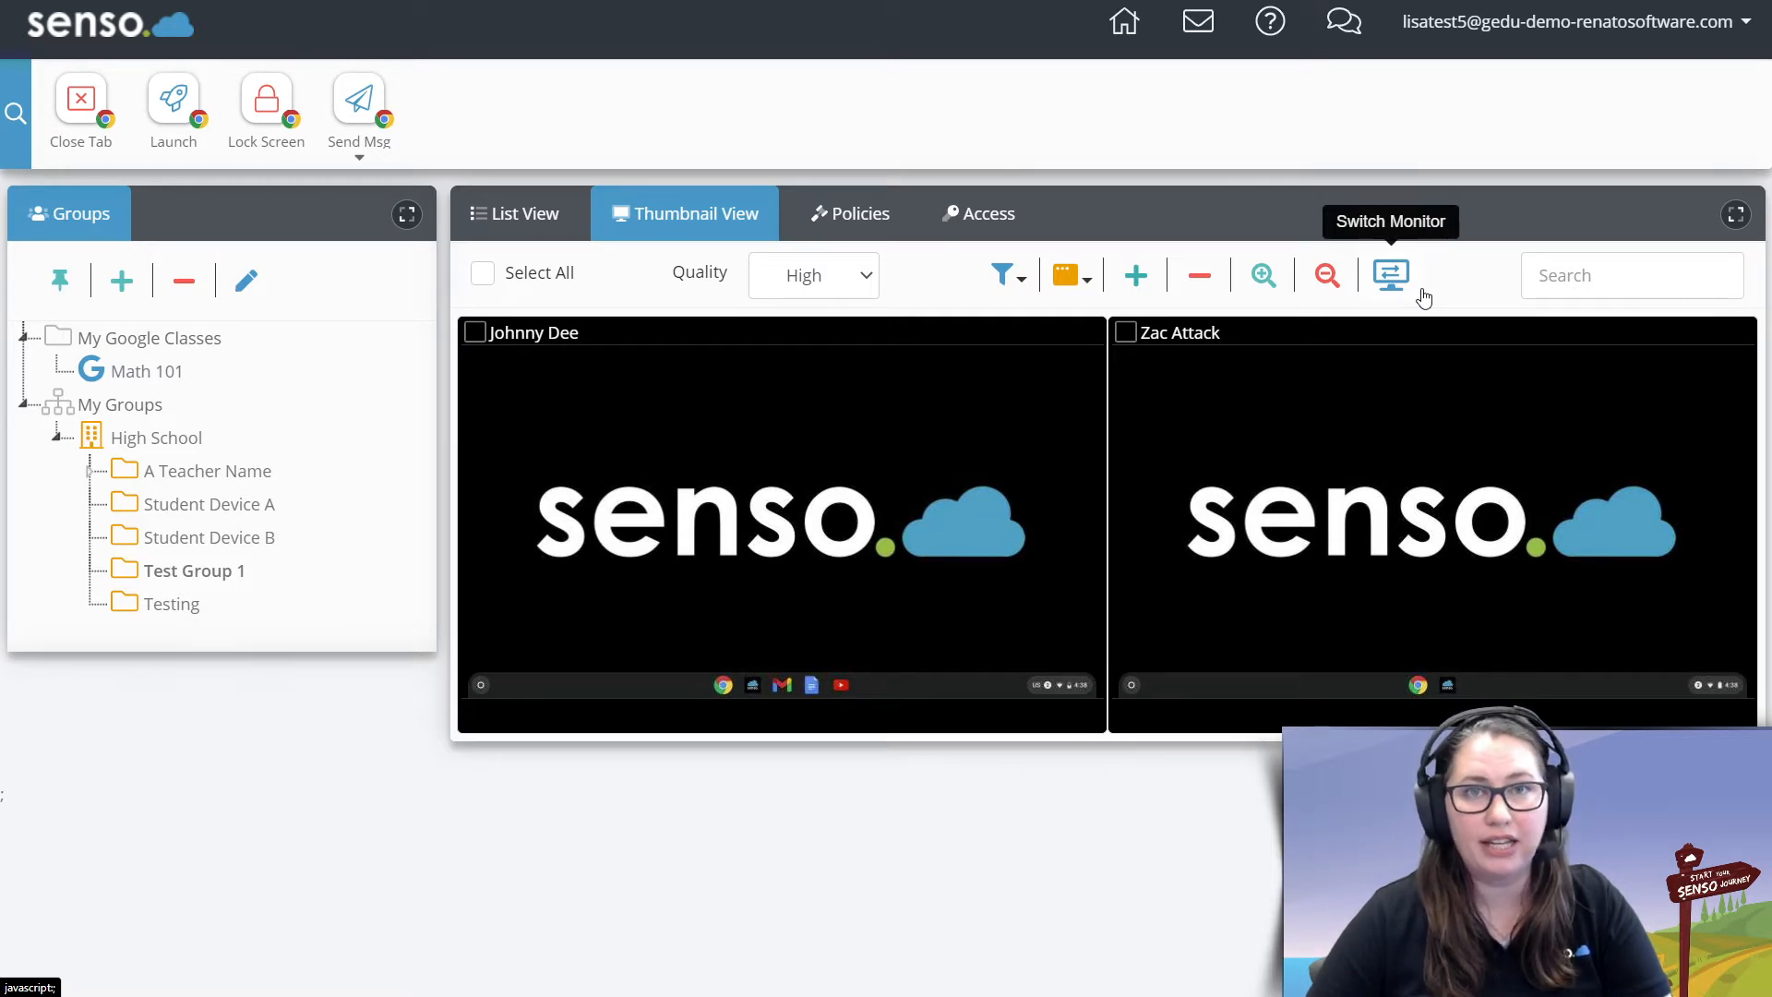
# Search the thumbnails for the first letters of a student's display name, and clear the search
pyautogui.click(1604, 285)
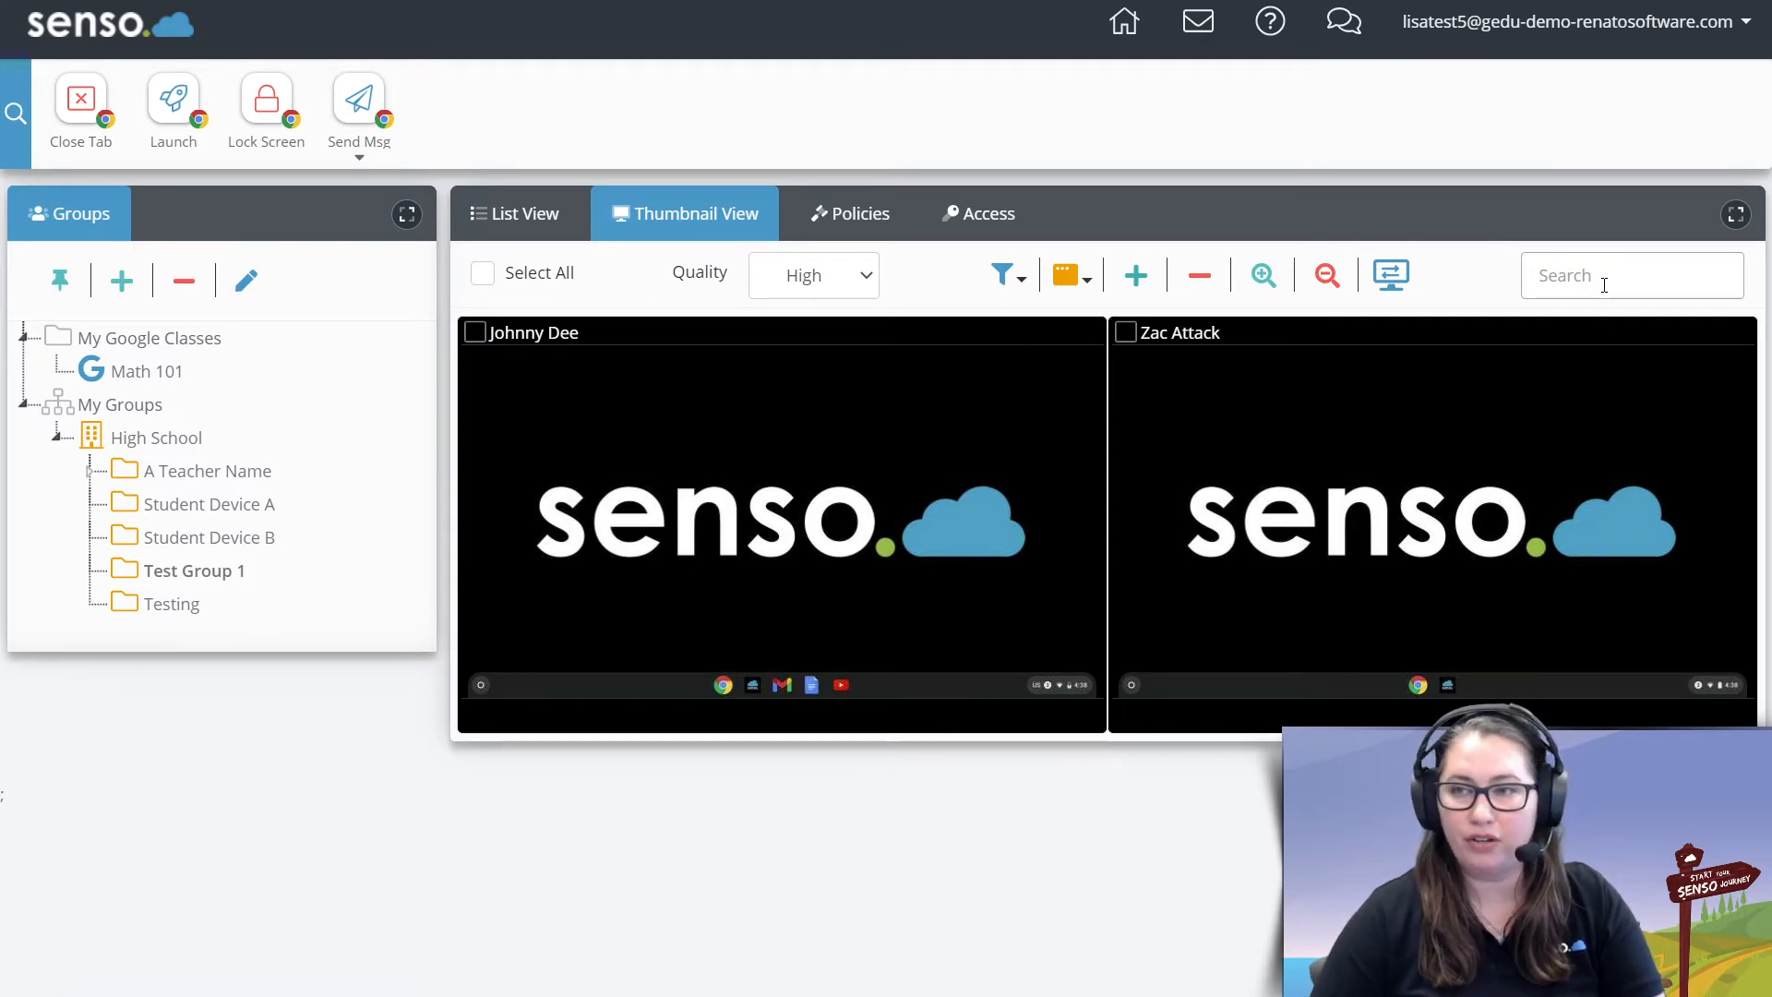
pyautogui.write('za')
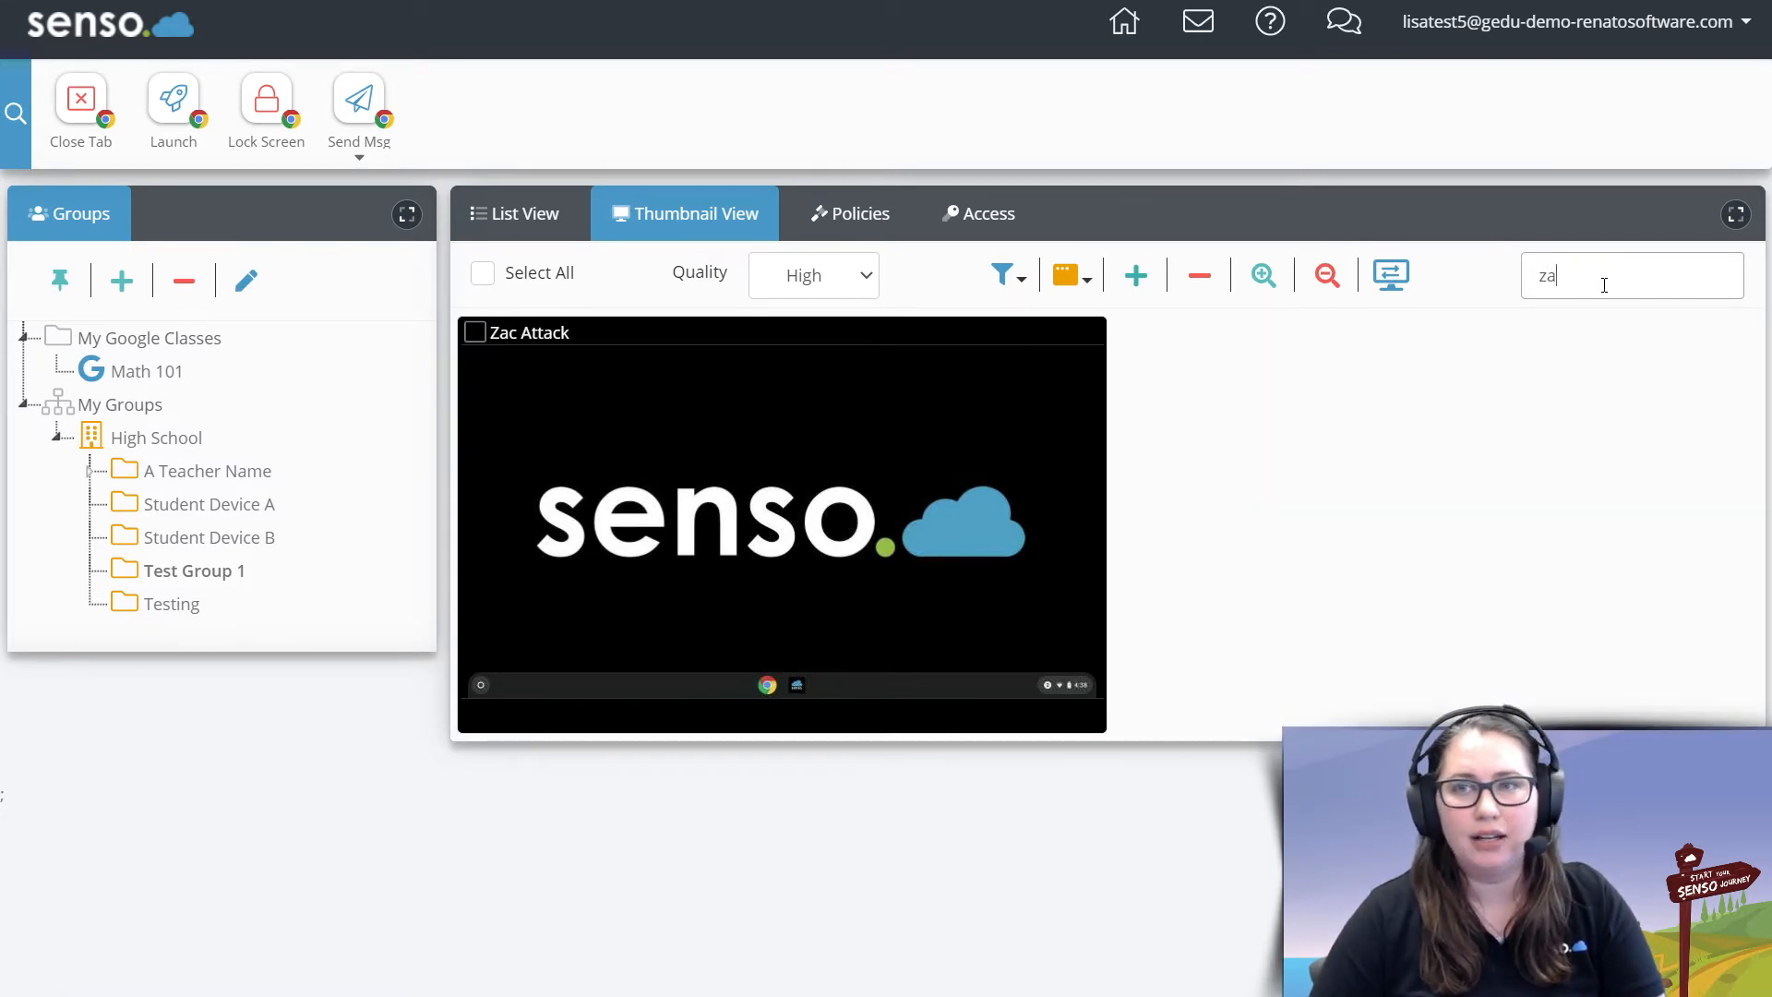
pyautogui.press('BackSpace')
pyautogui.press('BackSpace')
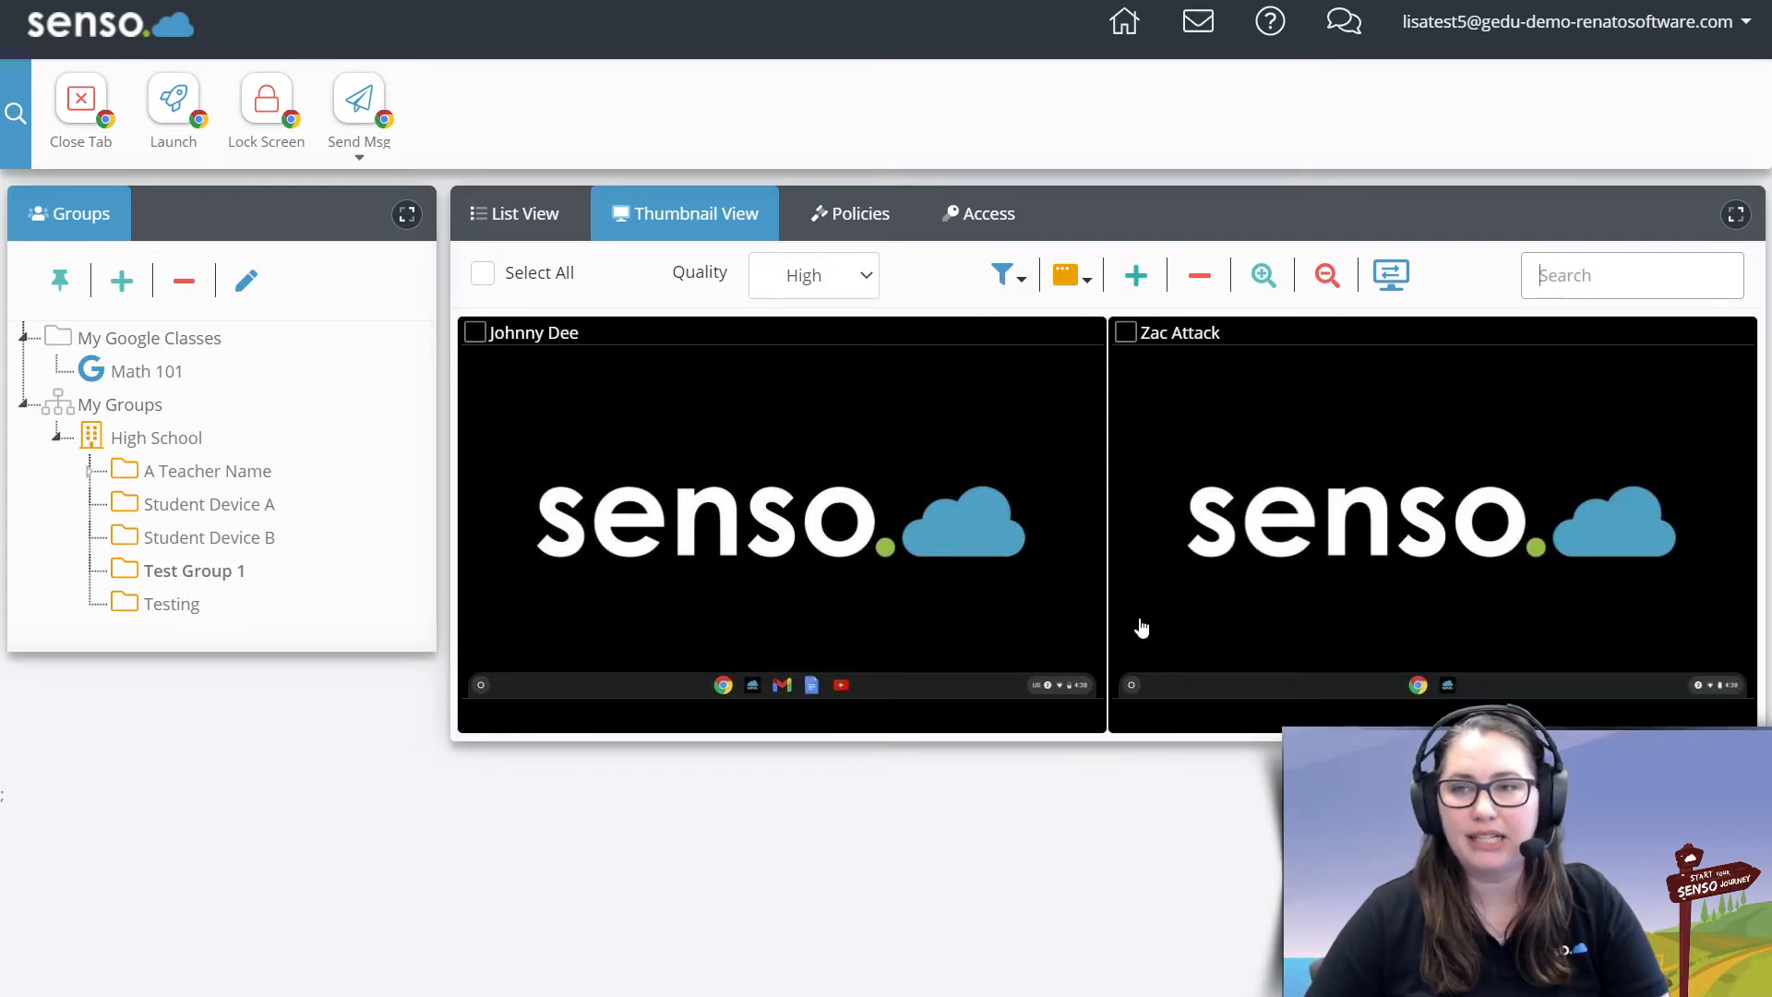
# Open the remote view of the first Chromebook thumbnail and check its quality setting, keeping it at High
pyautogui.doubleClick(821, 498)
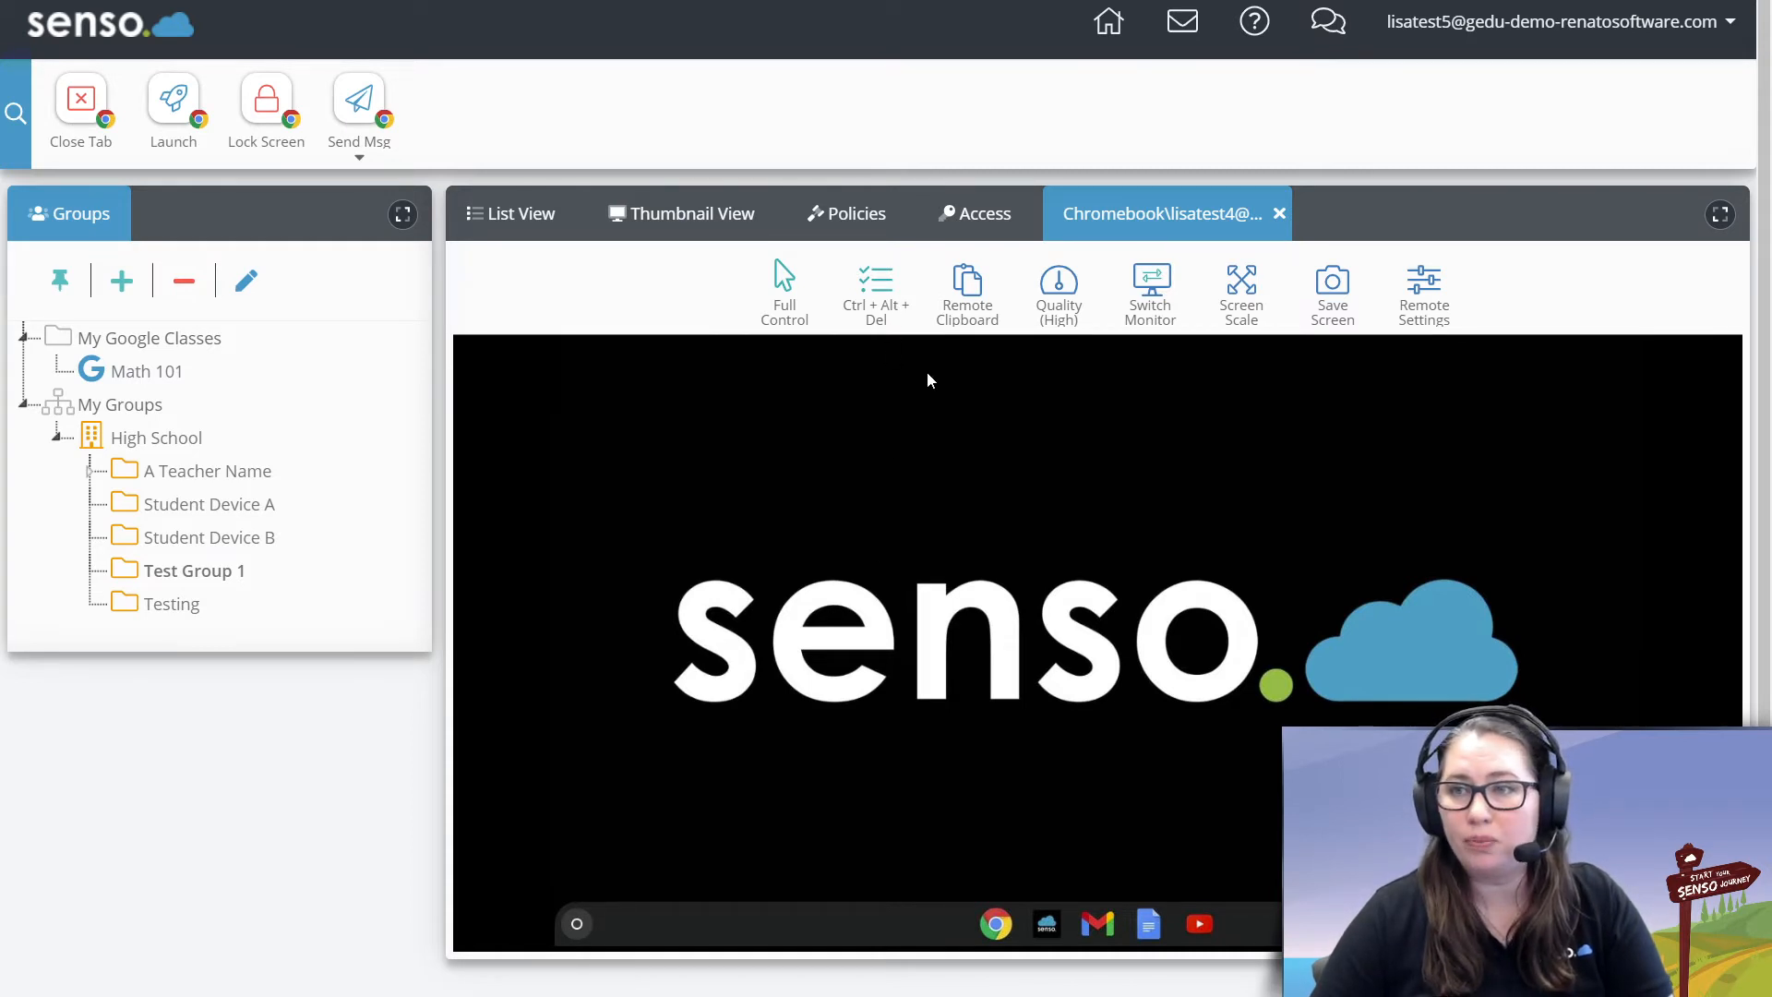
pyautogui.click(1063, 299)
pyautogui.click(1063, 299)
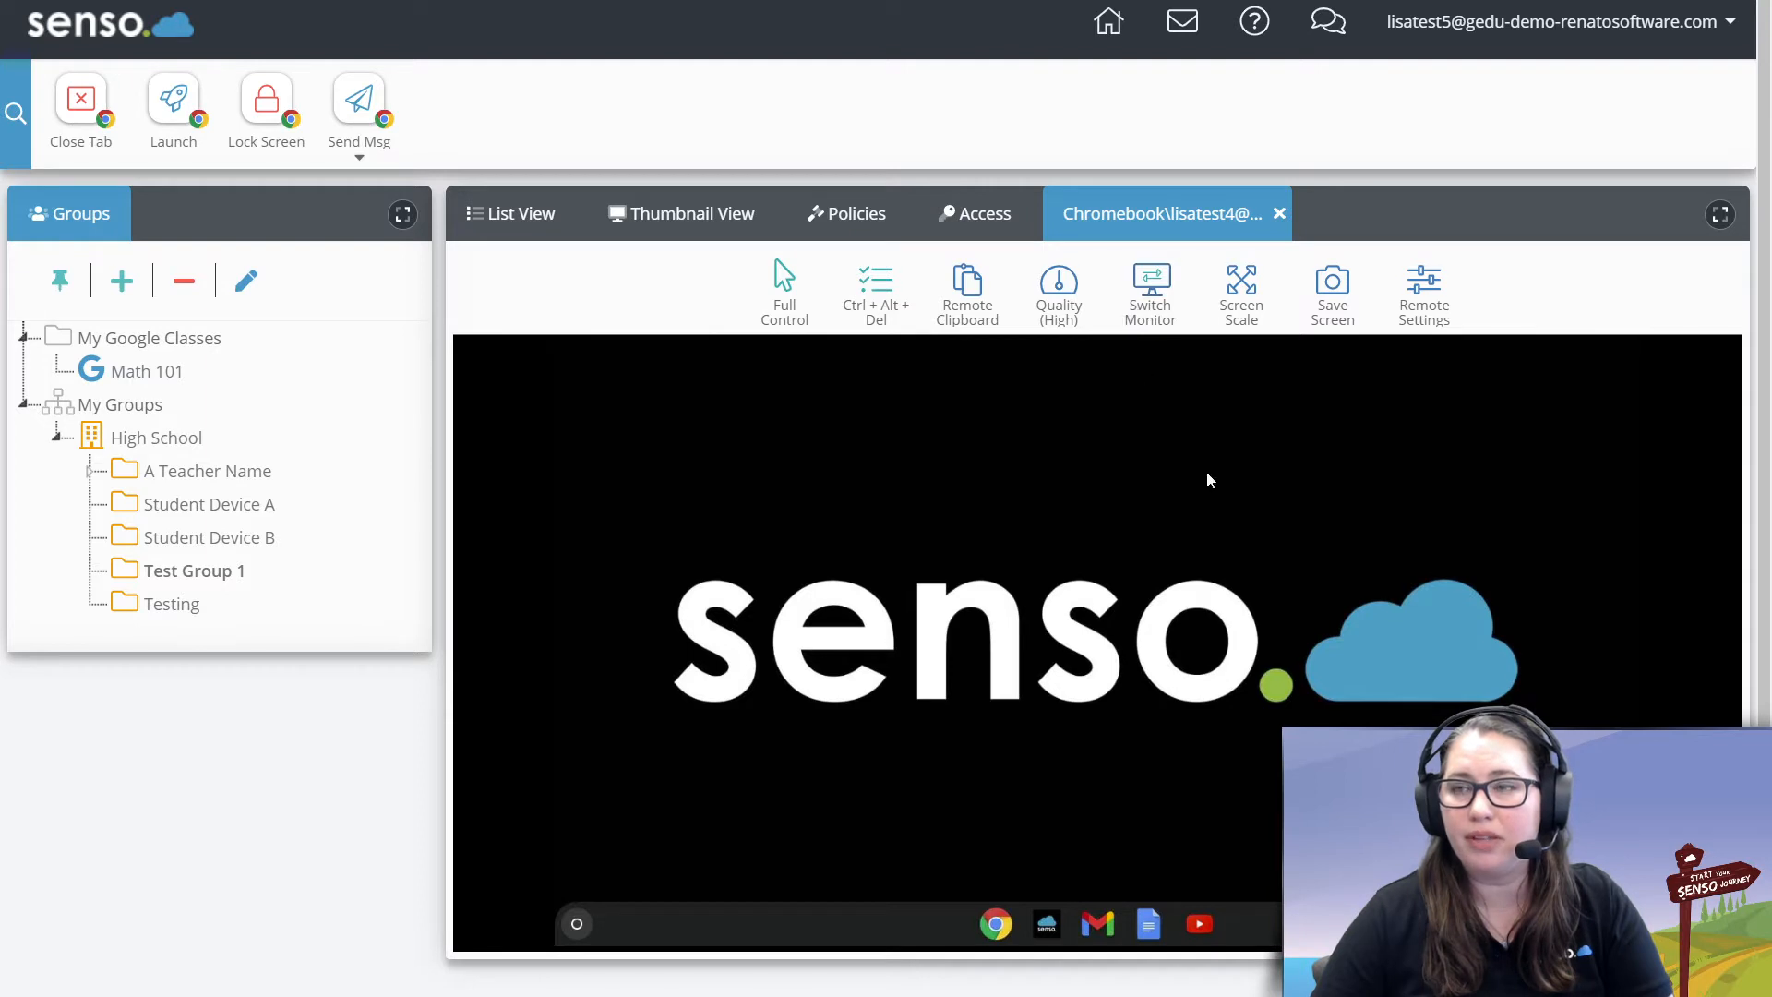
# Display the remote screen at Best Fit (Full) scale and exit fullscreen
pyautogui.click(1242, 309)
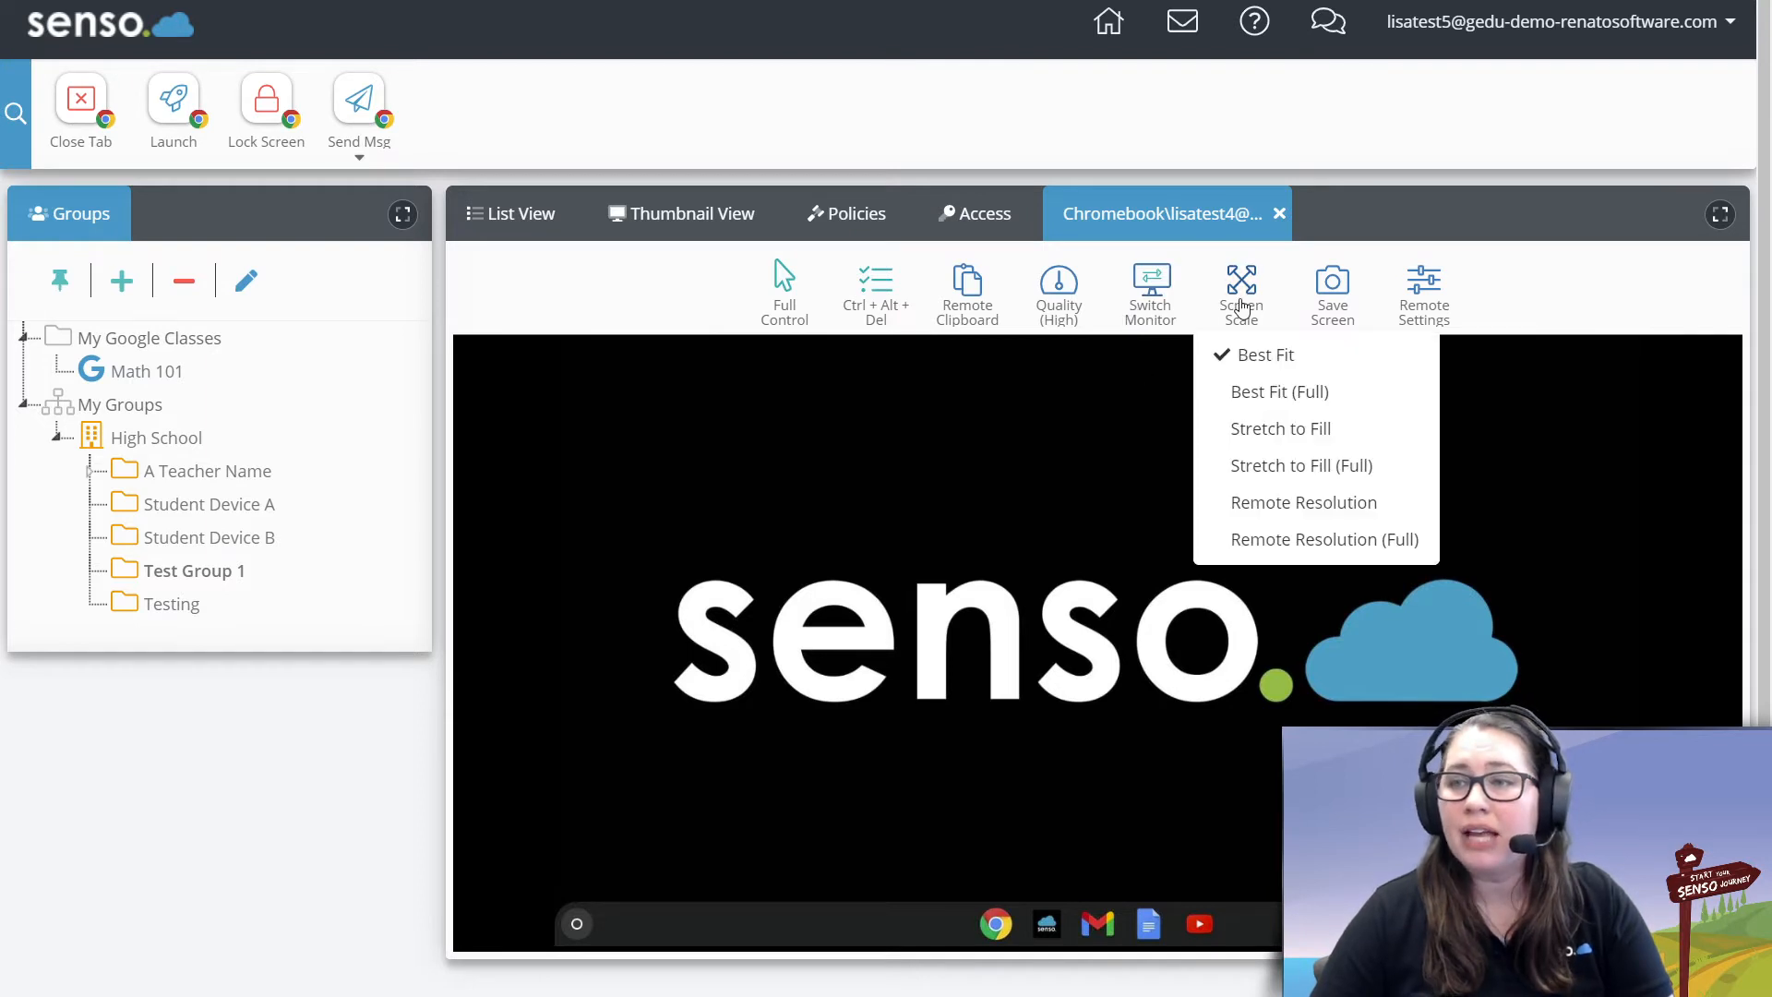
pyautogui.click(1261, 386)
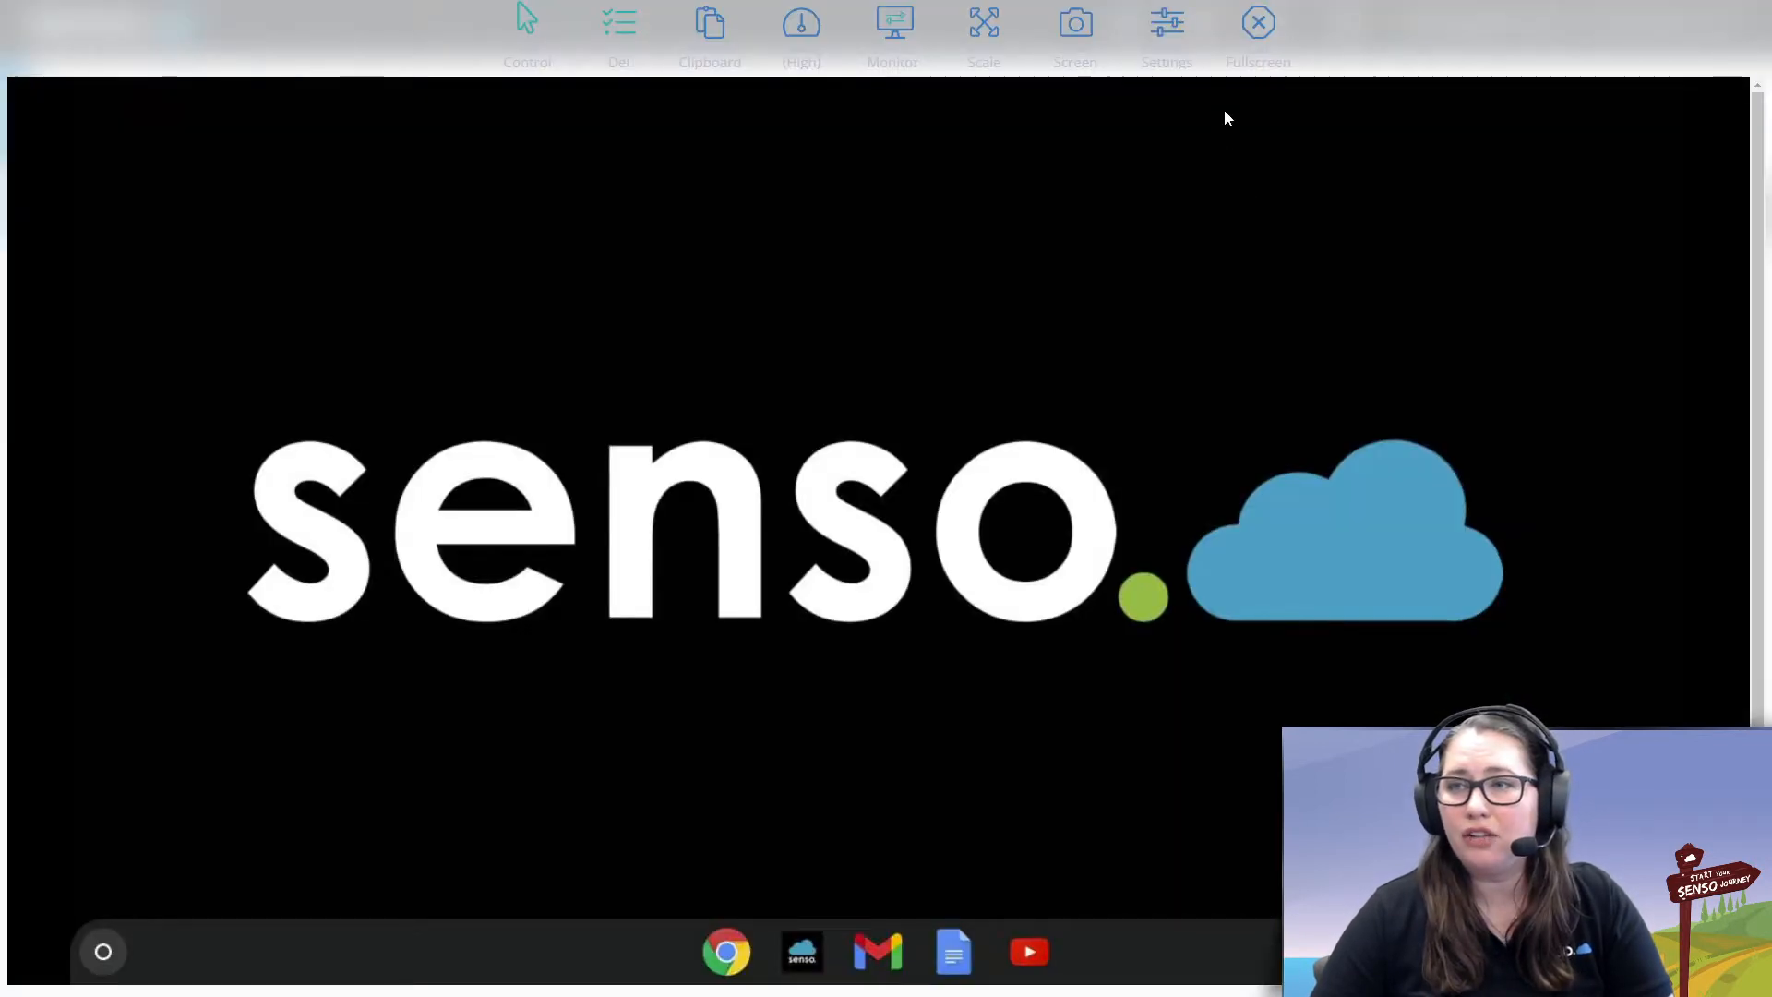
pyautogui.click(1257, 28)
# Try Stretch to Fill scaling on the remote screen, switch to Best Fit (Full), and leave fullscreen
pyautogui.click(1246, 288)
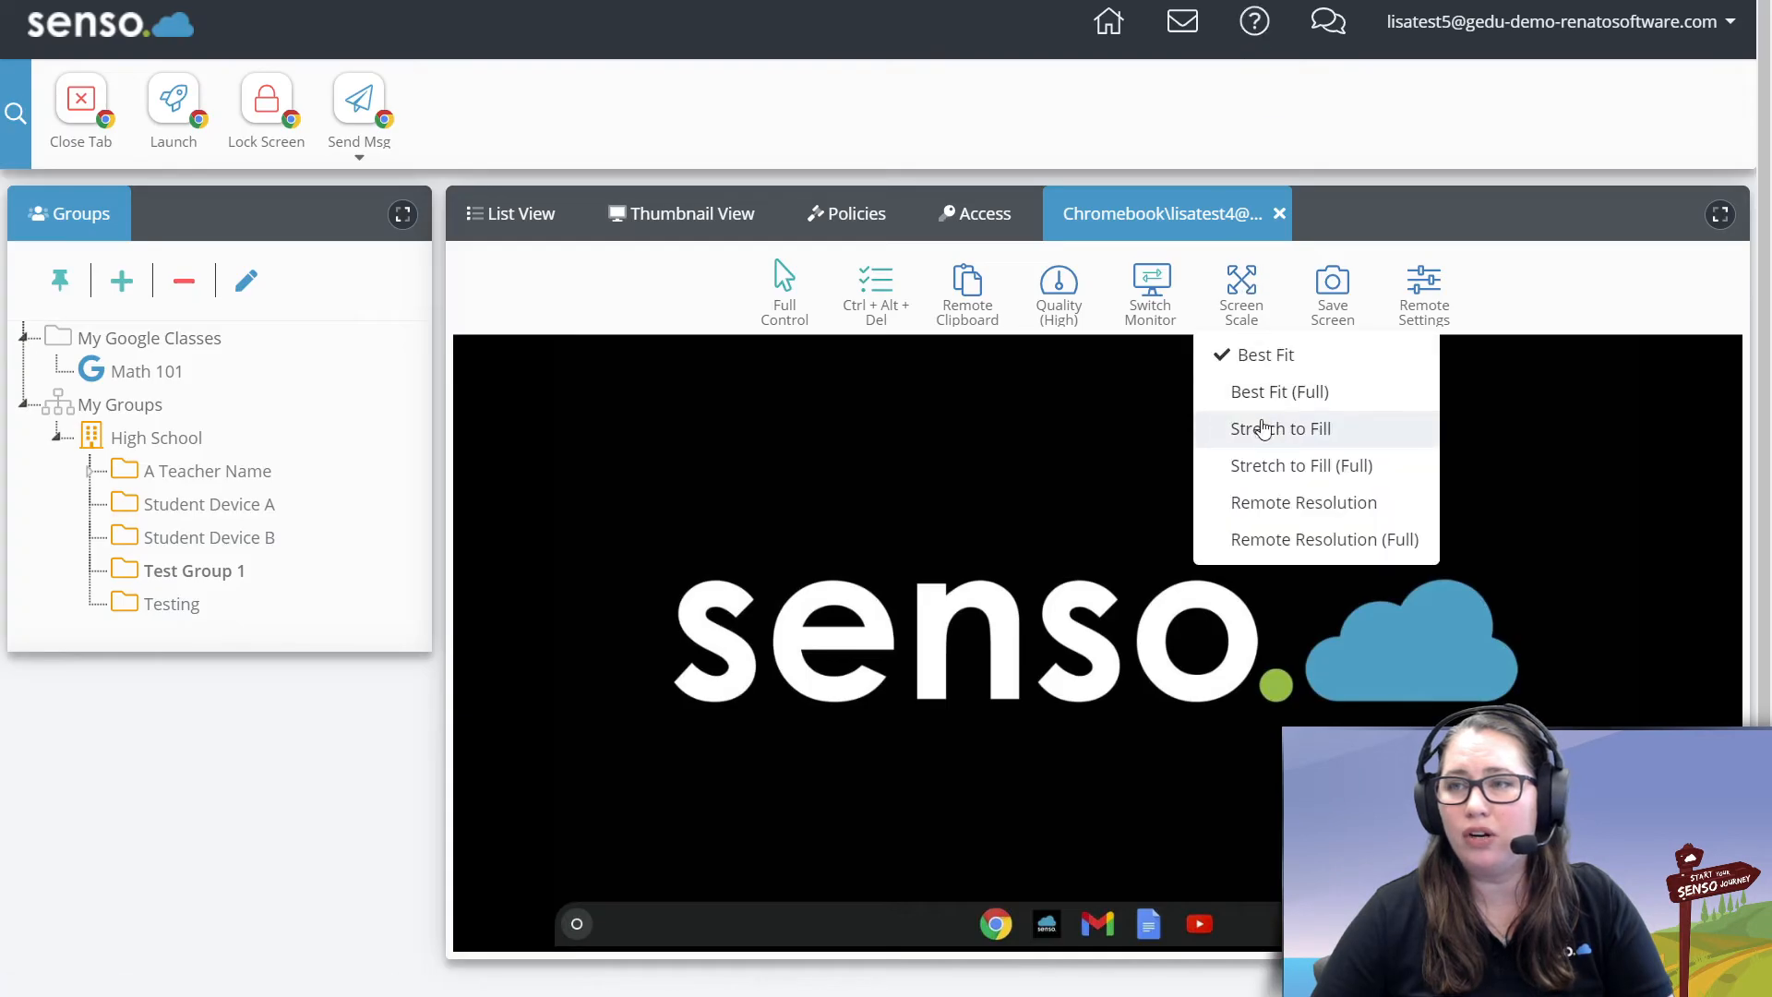
pyautogui.click(1263, 434)
pyautogui.click(1244, 297)
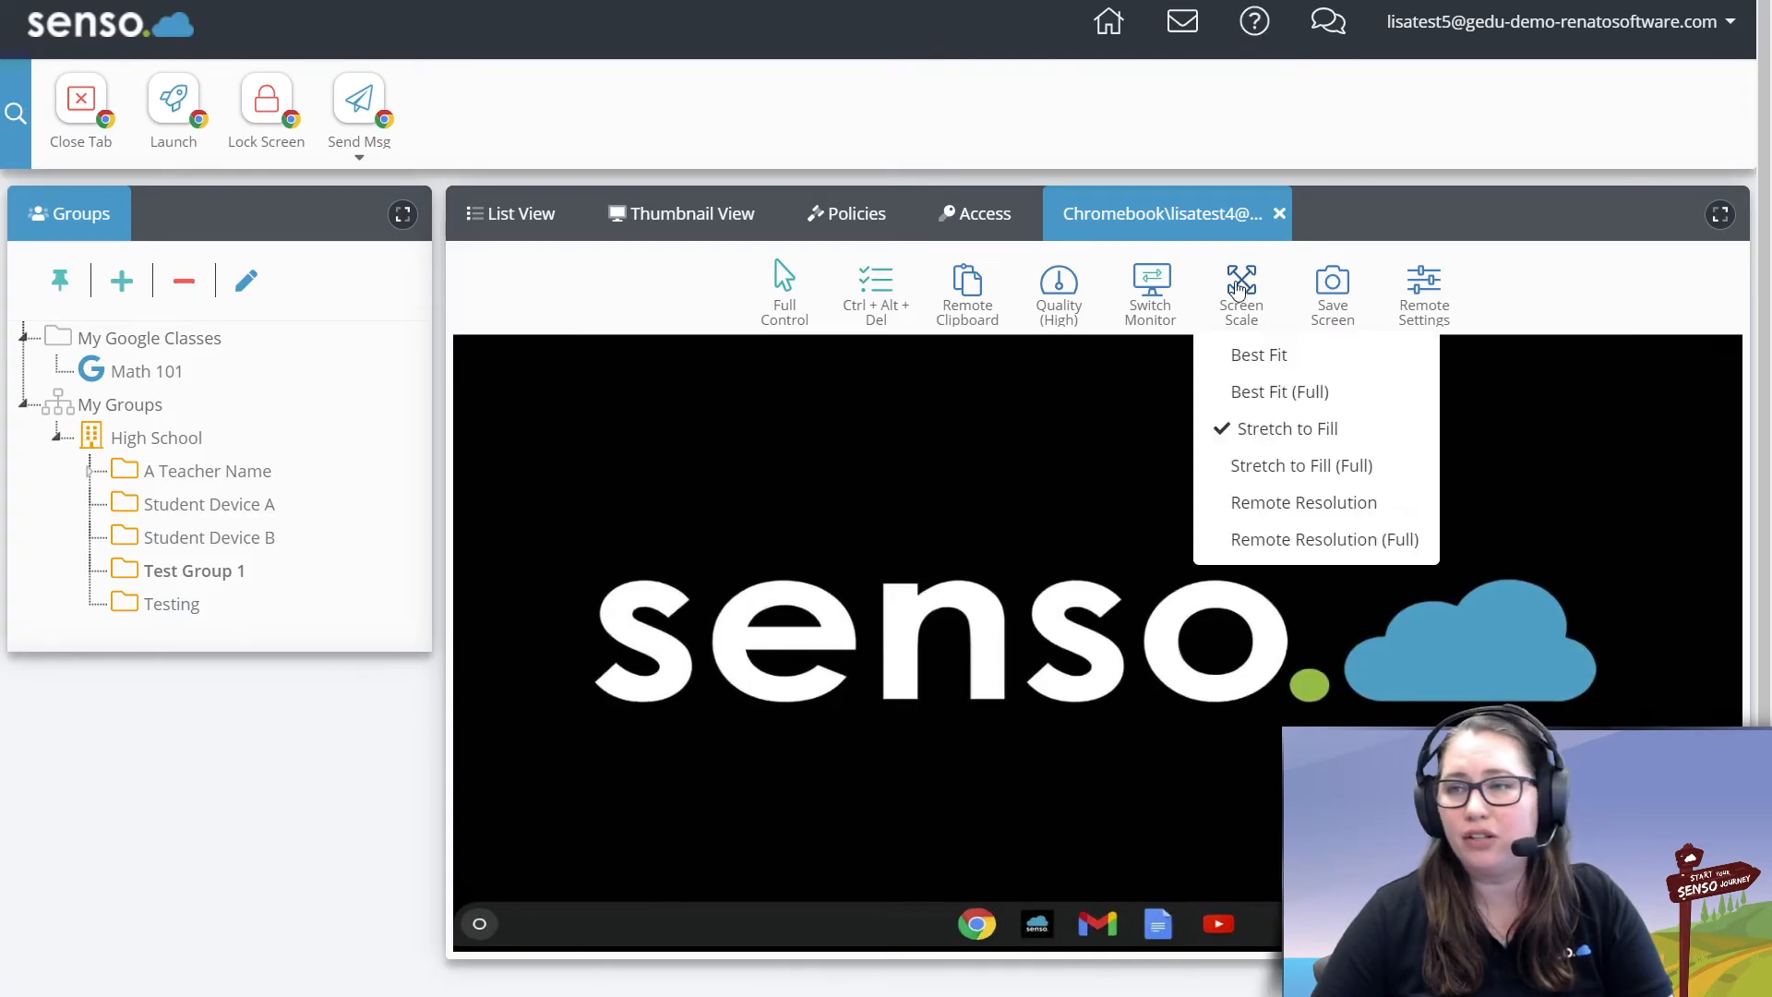
pyautogui.click(1251, 389)
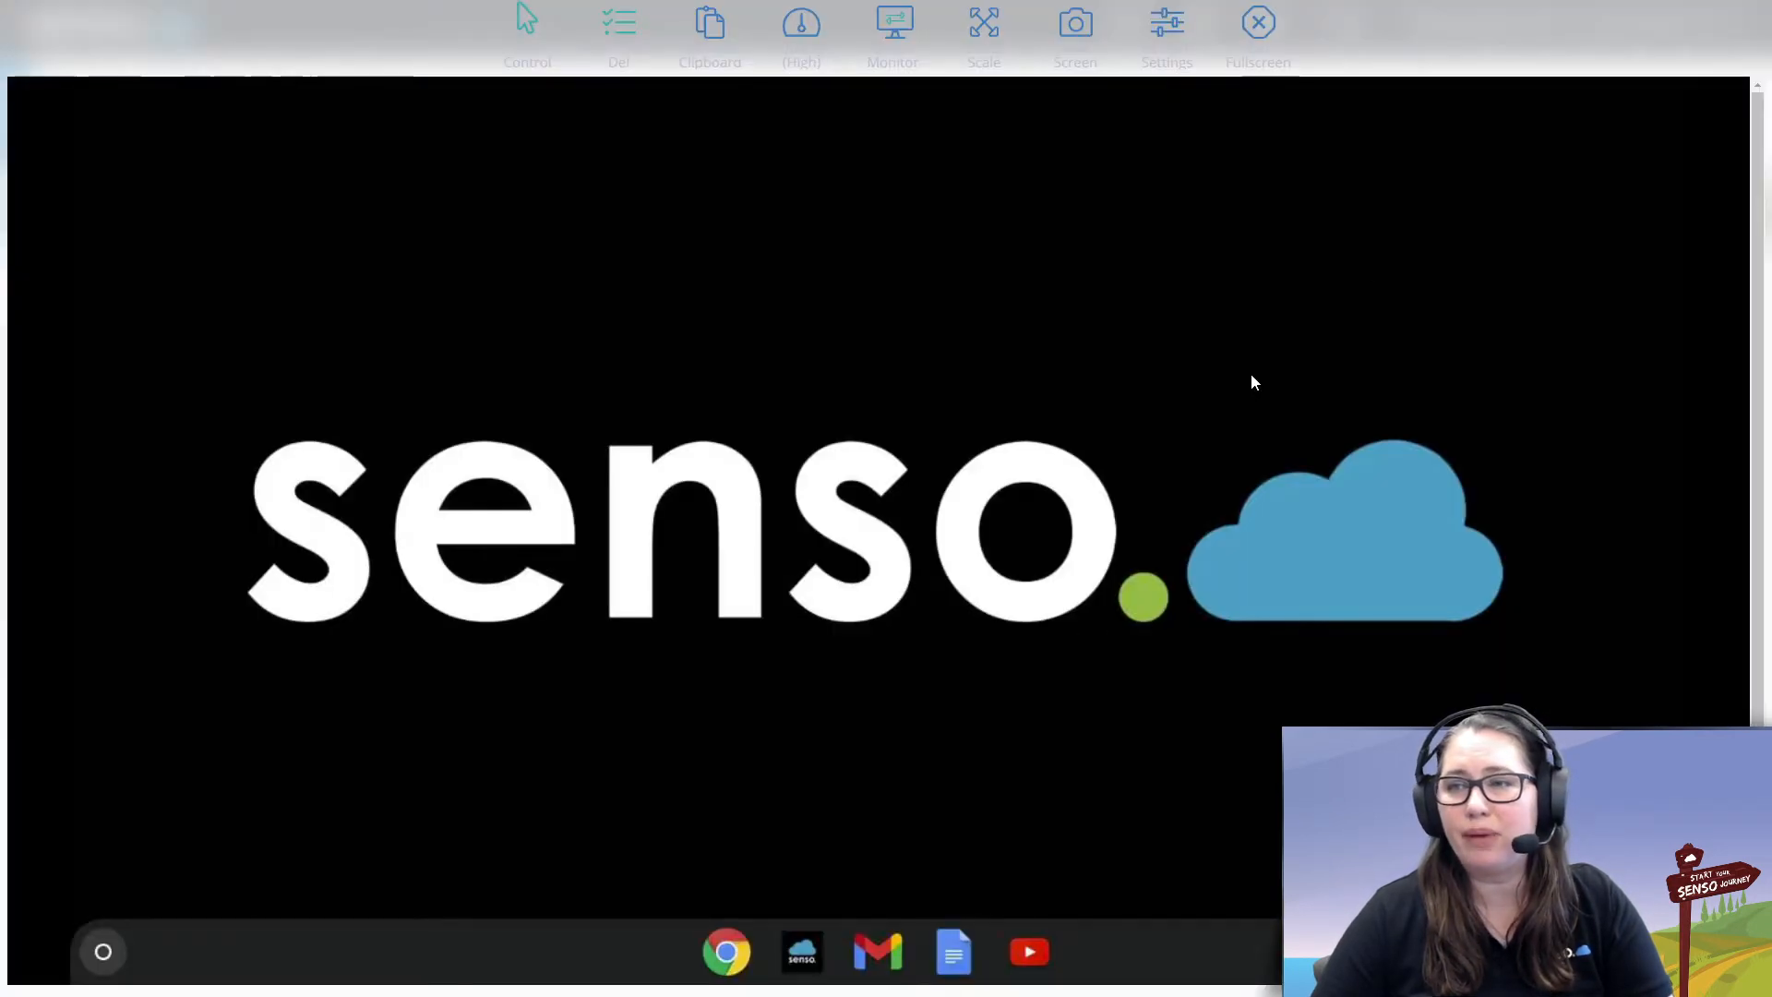
pyautogui.click(1257, 24)
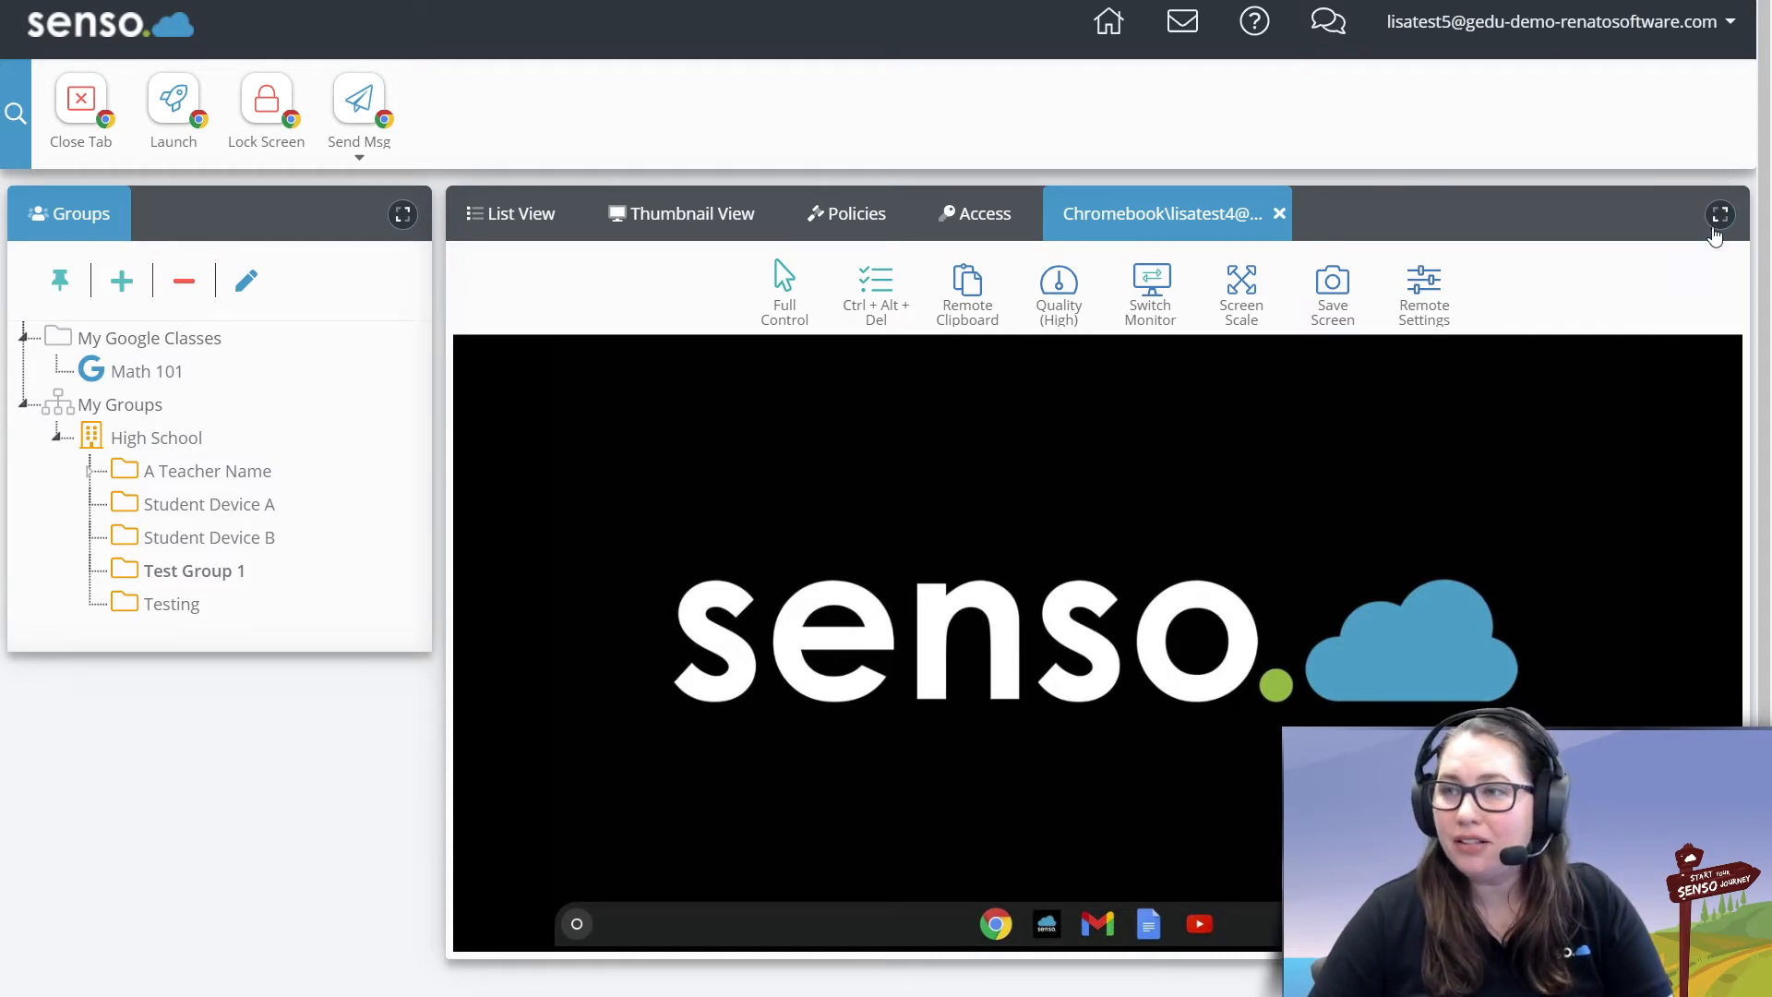
# View the remote screen in fullscreen and exit it, and open the second Chromebook's remote view from its thumbnail
pyautogui.click(1718, 217)
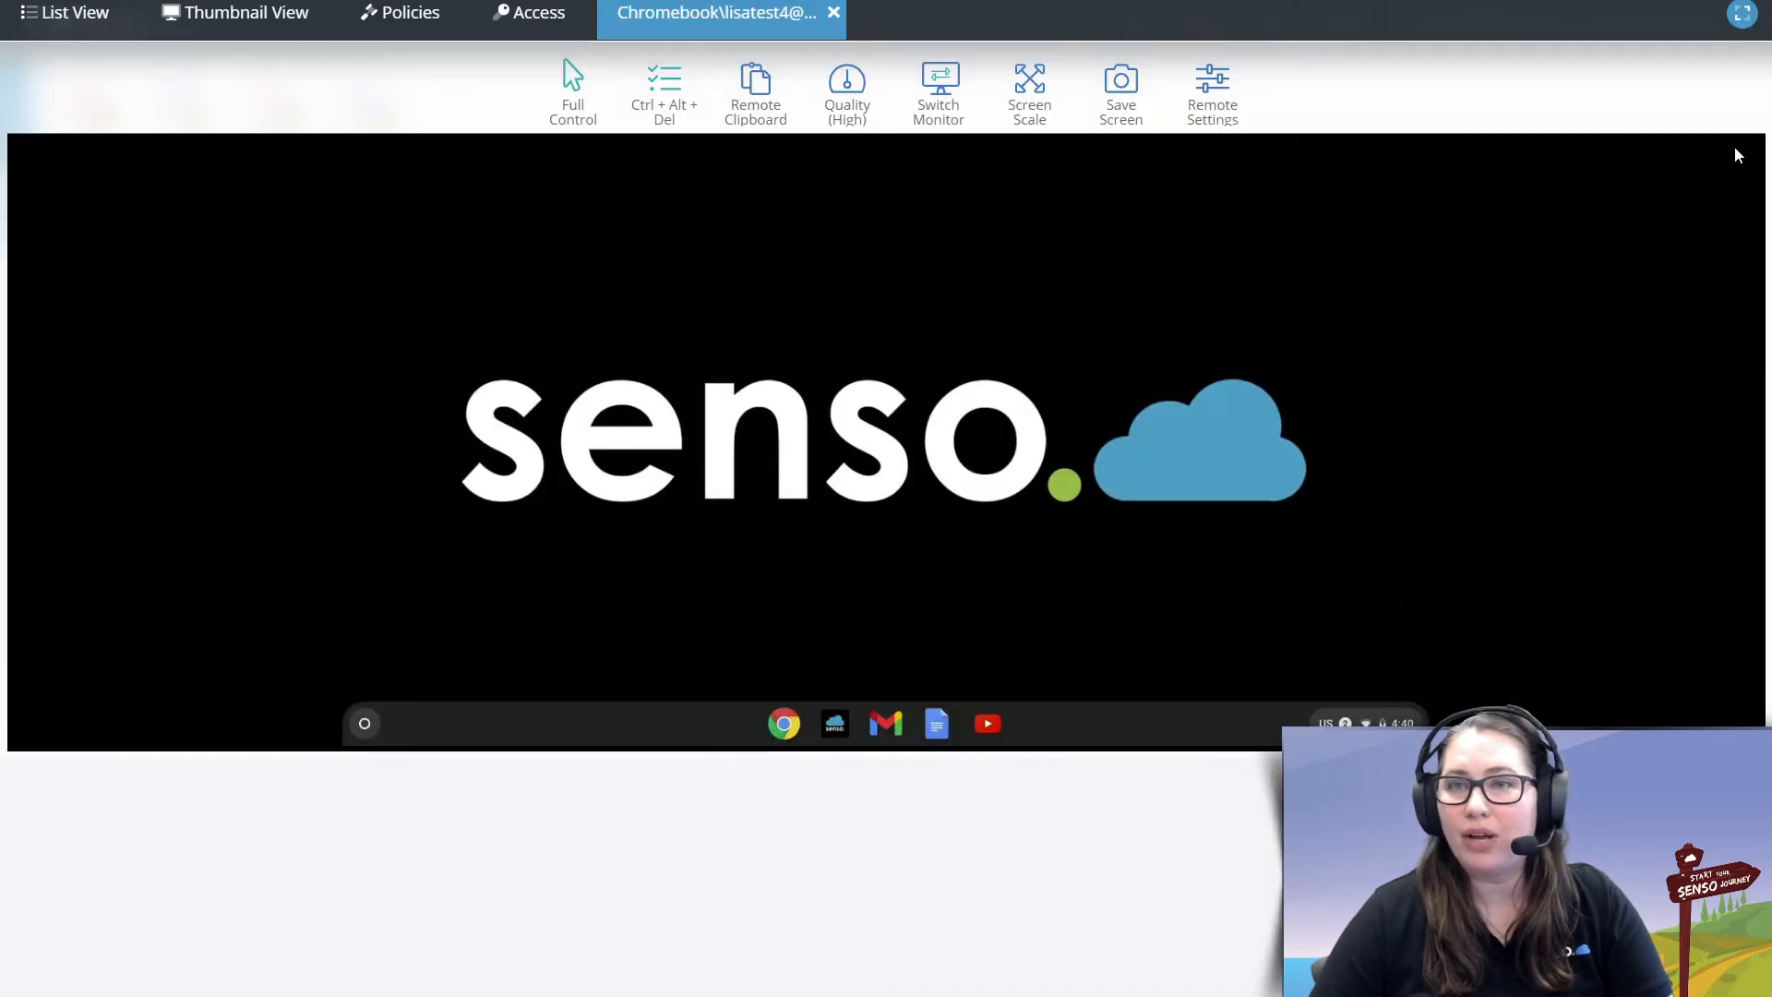
pyautogui.click(1743, 19)
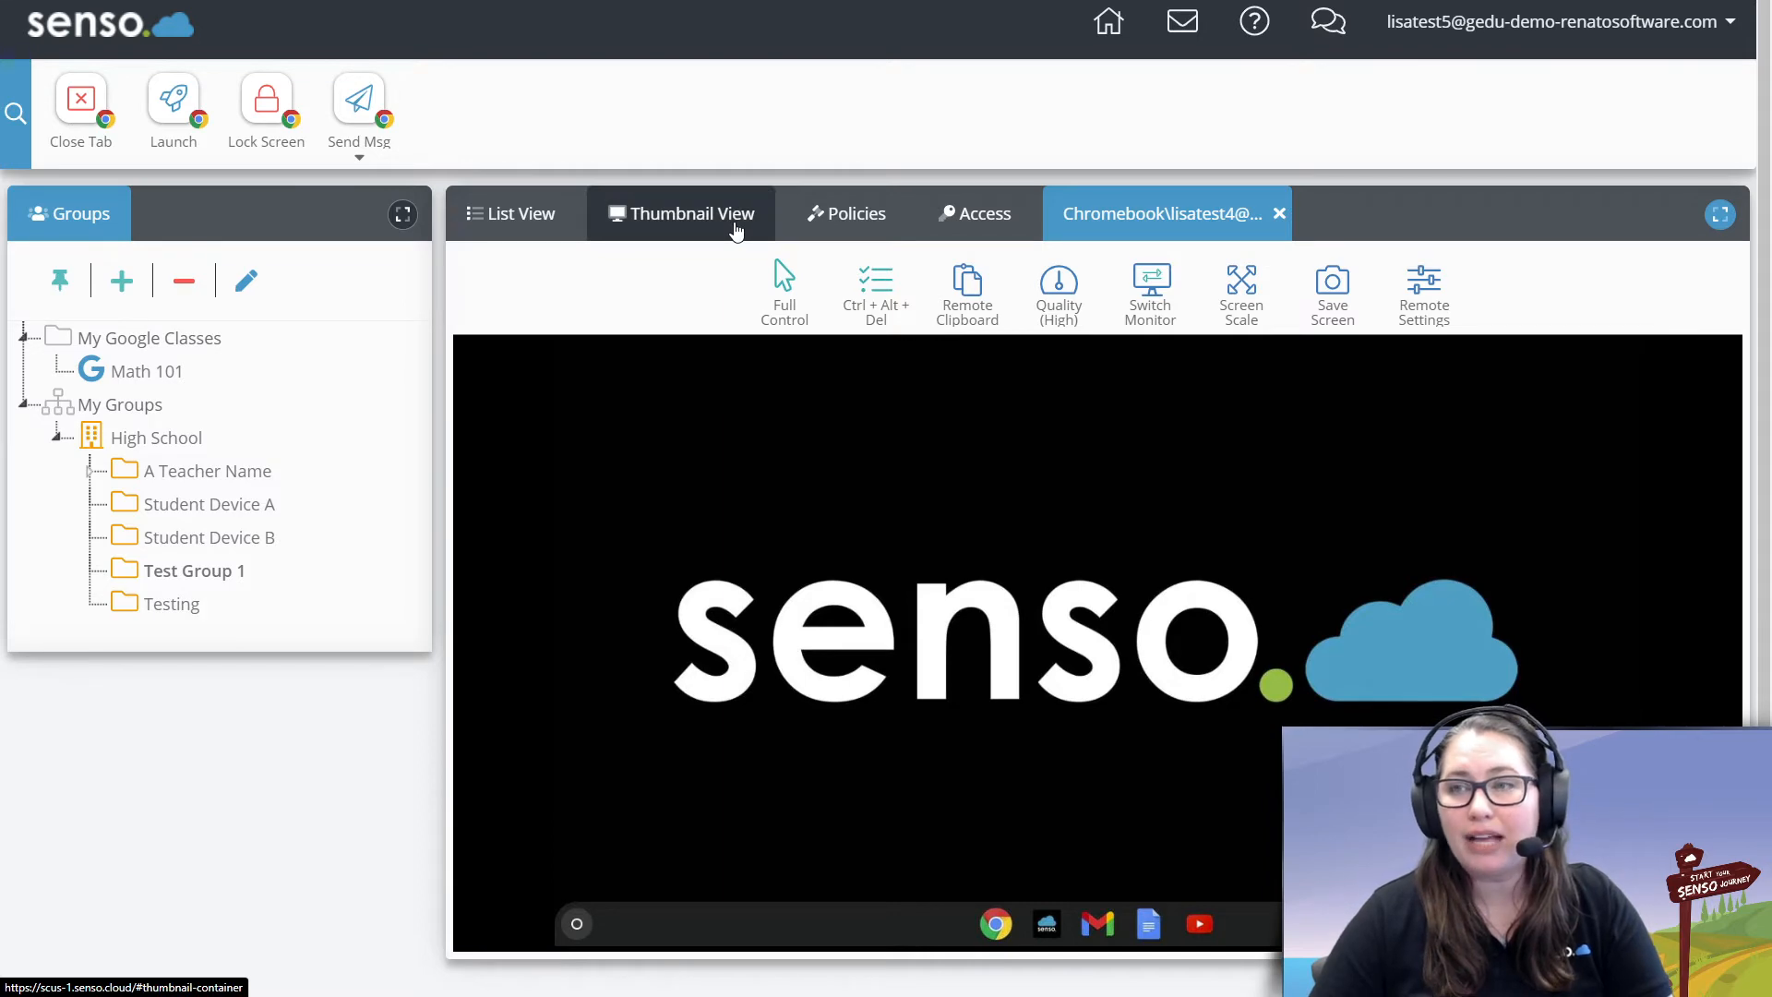
pyautogui.click(736, 229)
pyautogui.doubleClick(747, 472)
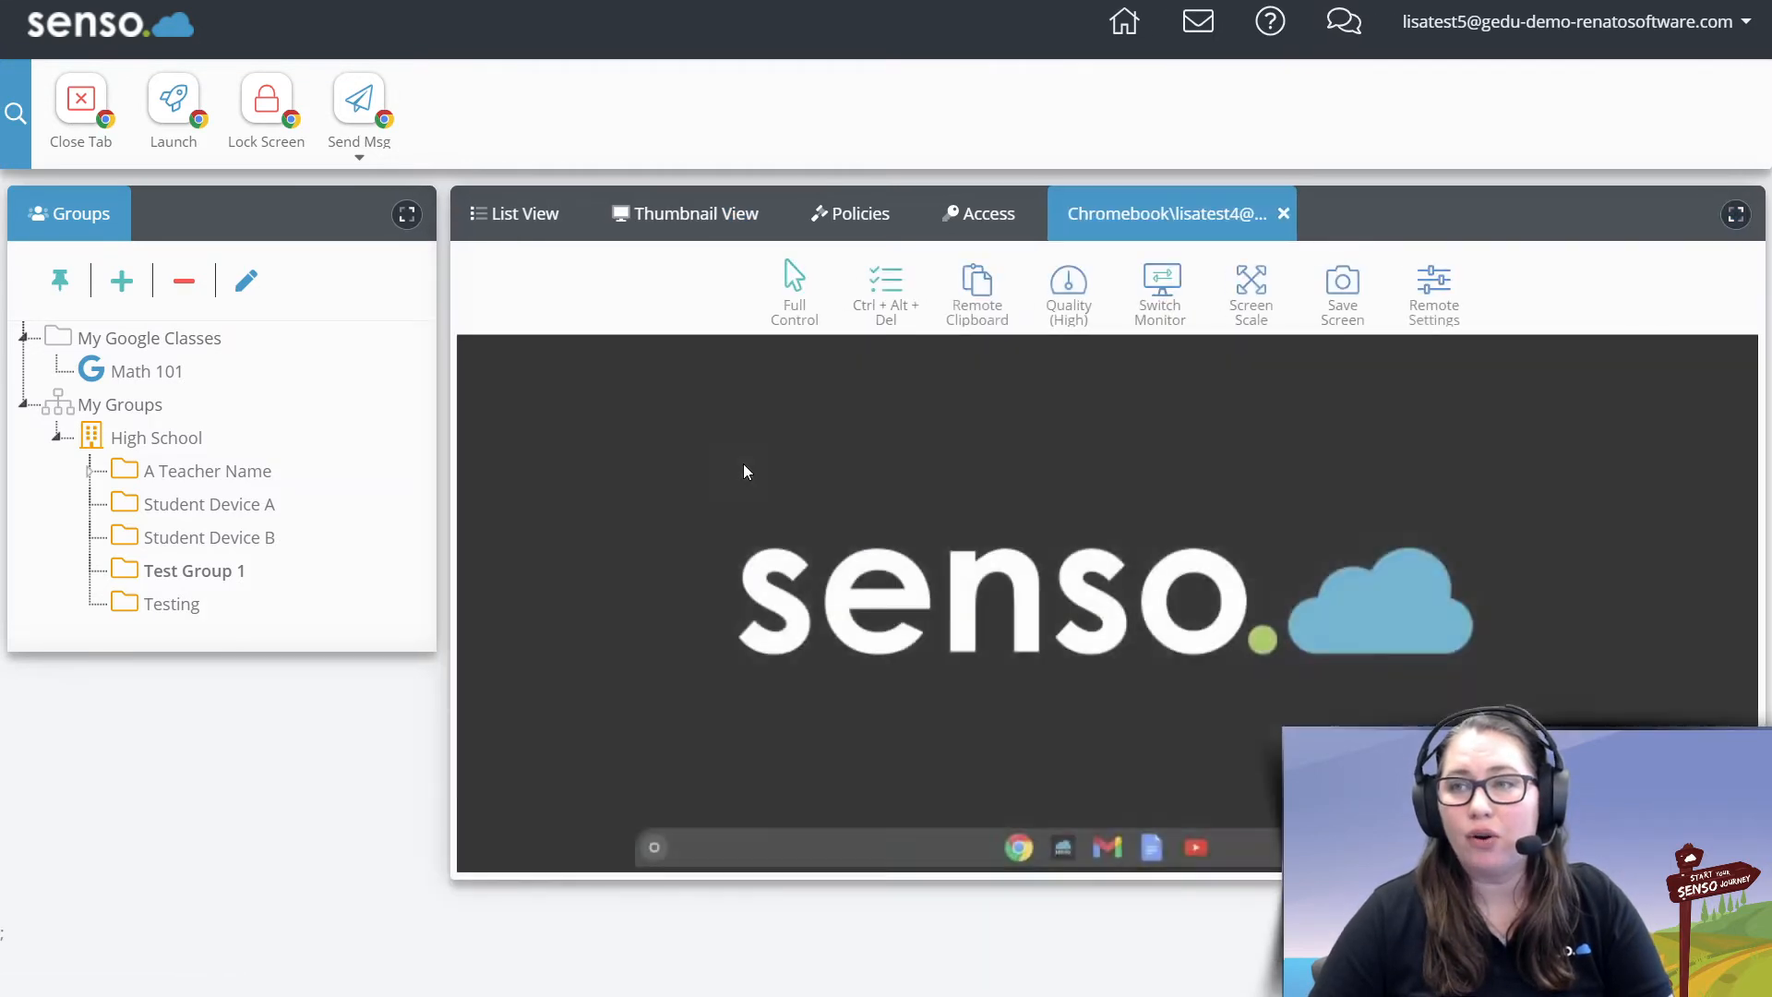
pyautogui.click(702, 231)
pyautogui.doubleClick(1356, 537)
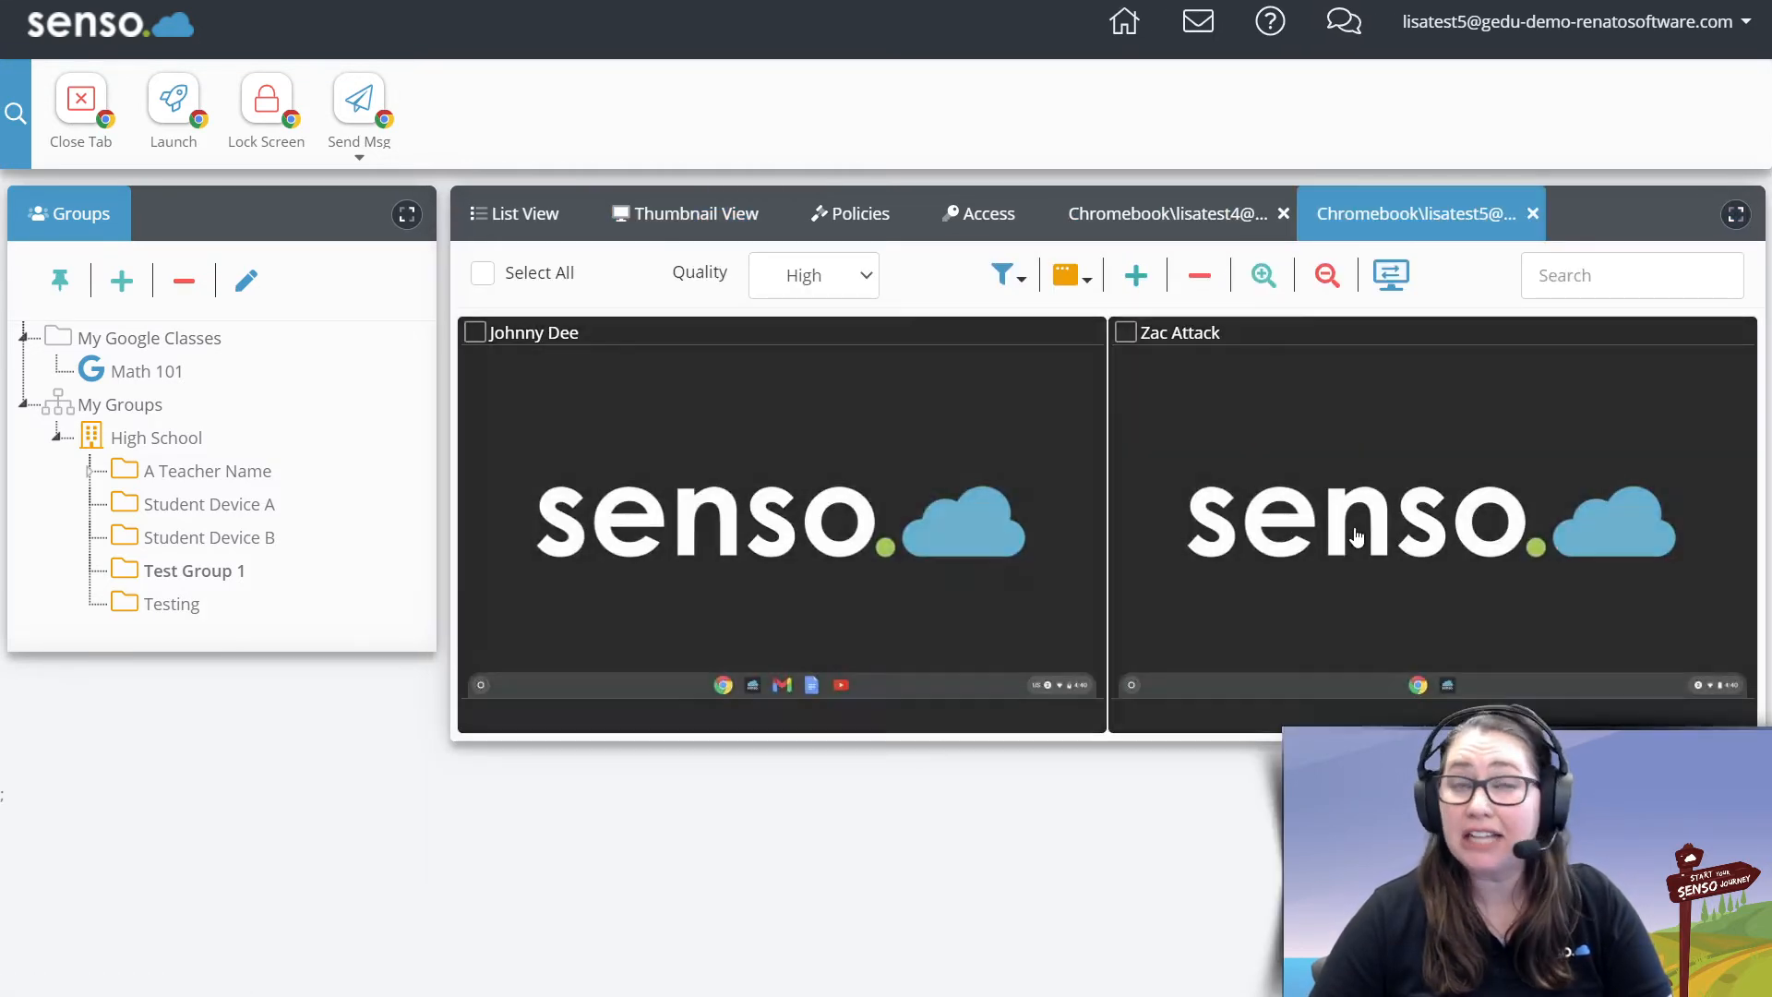
# Switch back and forth between the two open Chromebook remote views, ending on the first one
pyautogui.click(1168, 214)
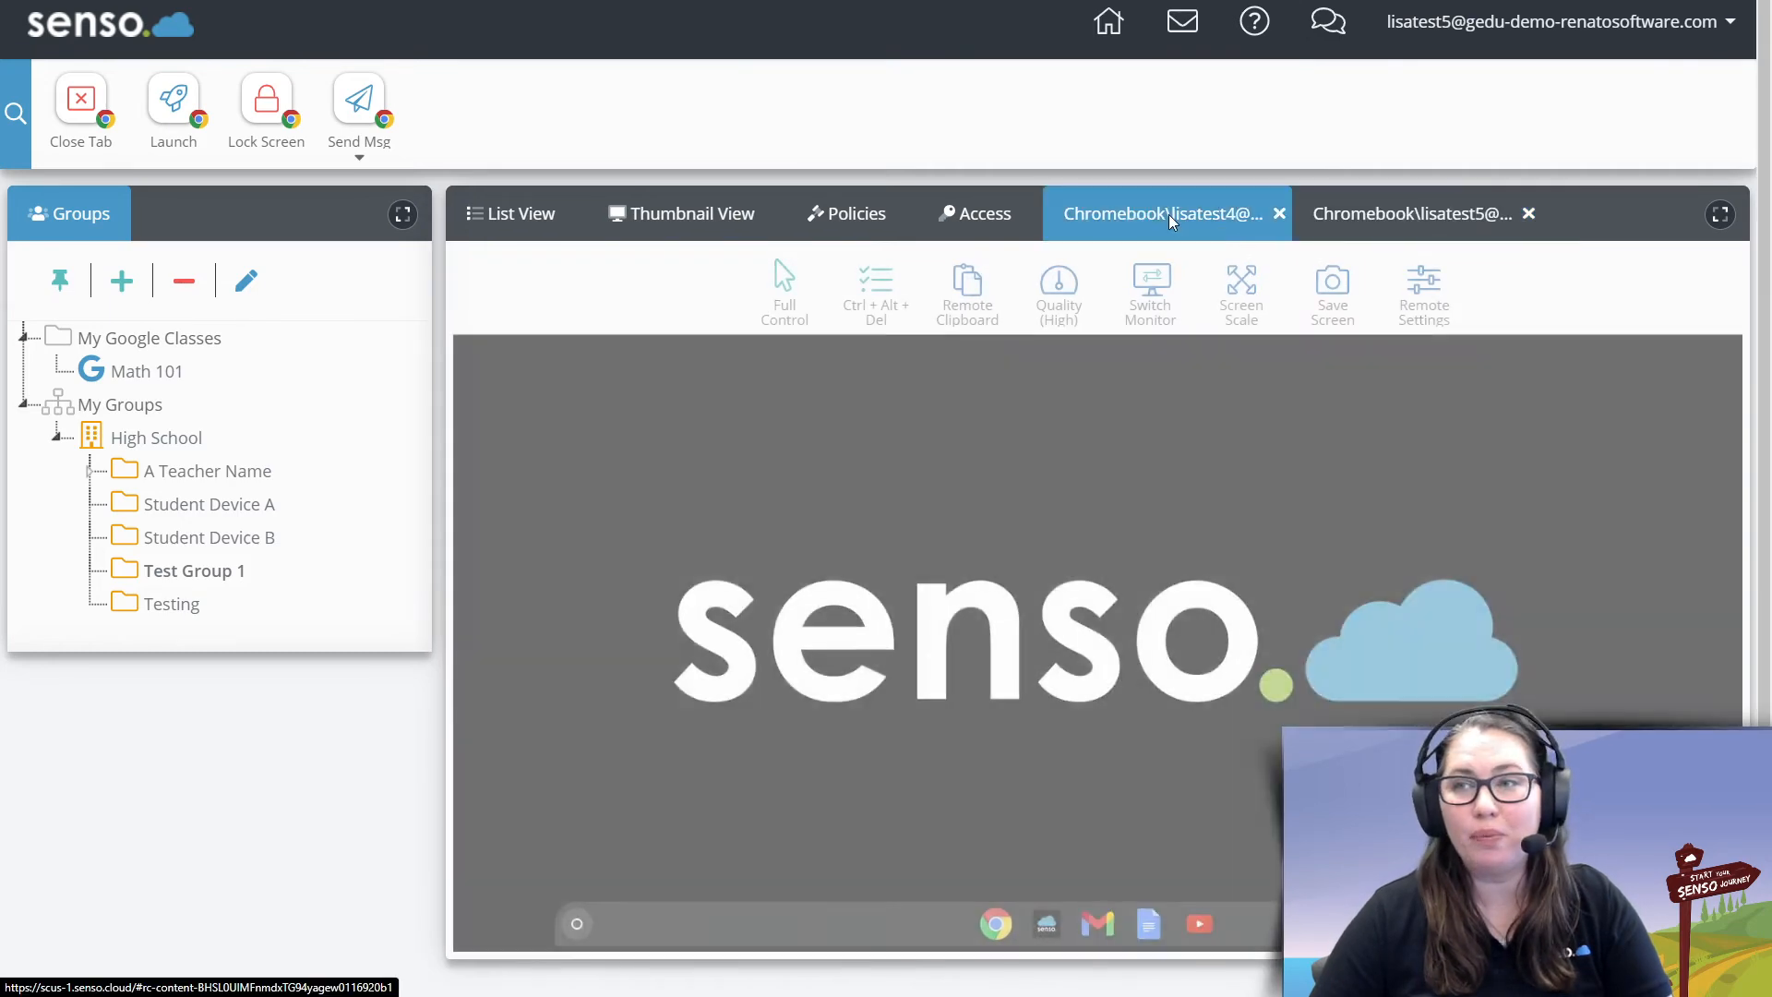
pyautogui.click(1384, 214)
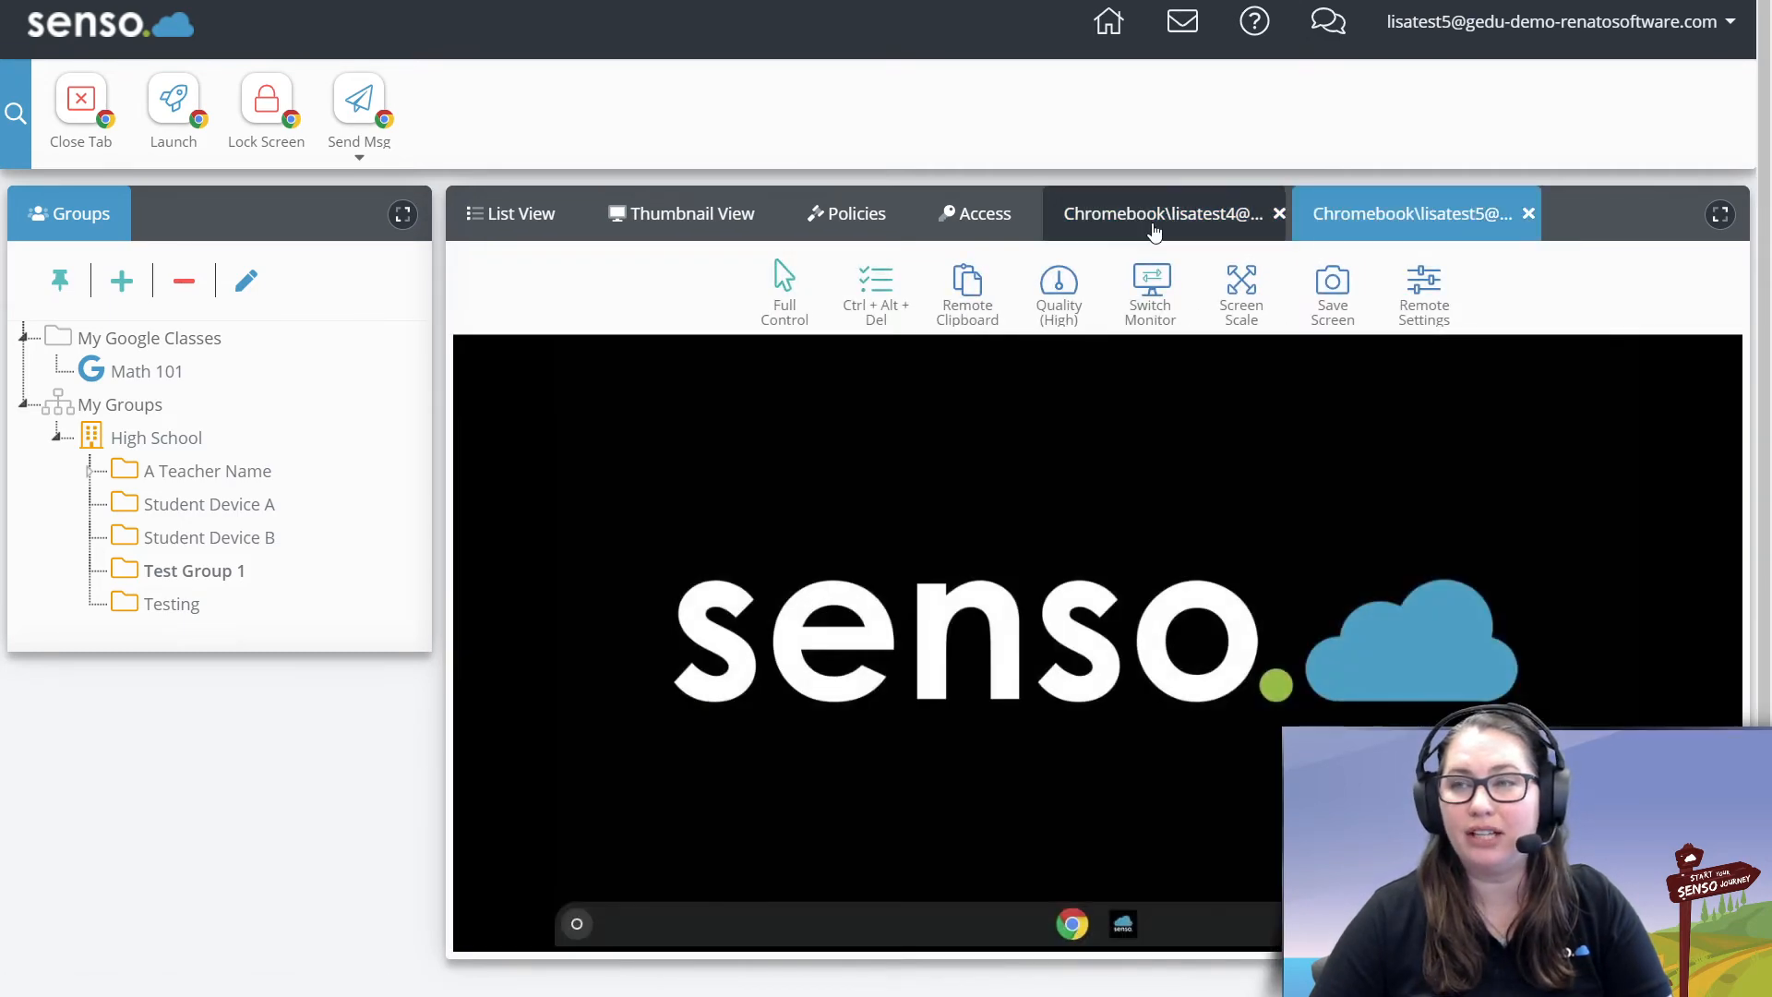
pyautogui.click(1153, 221)
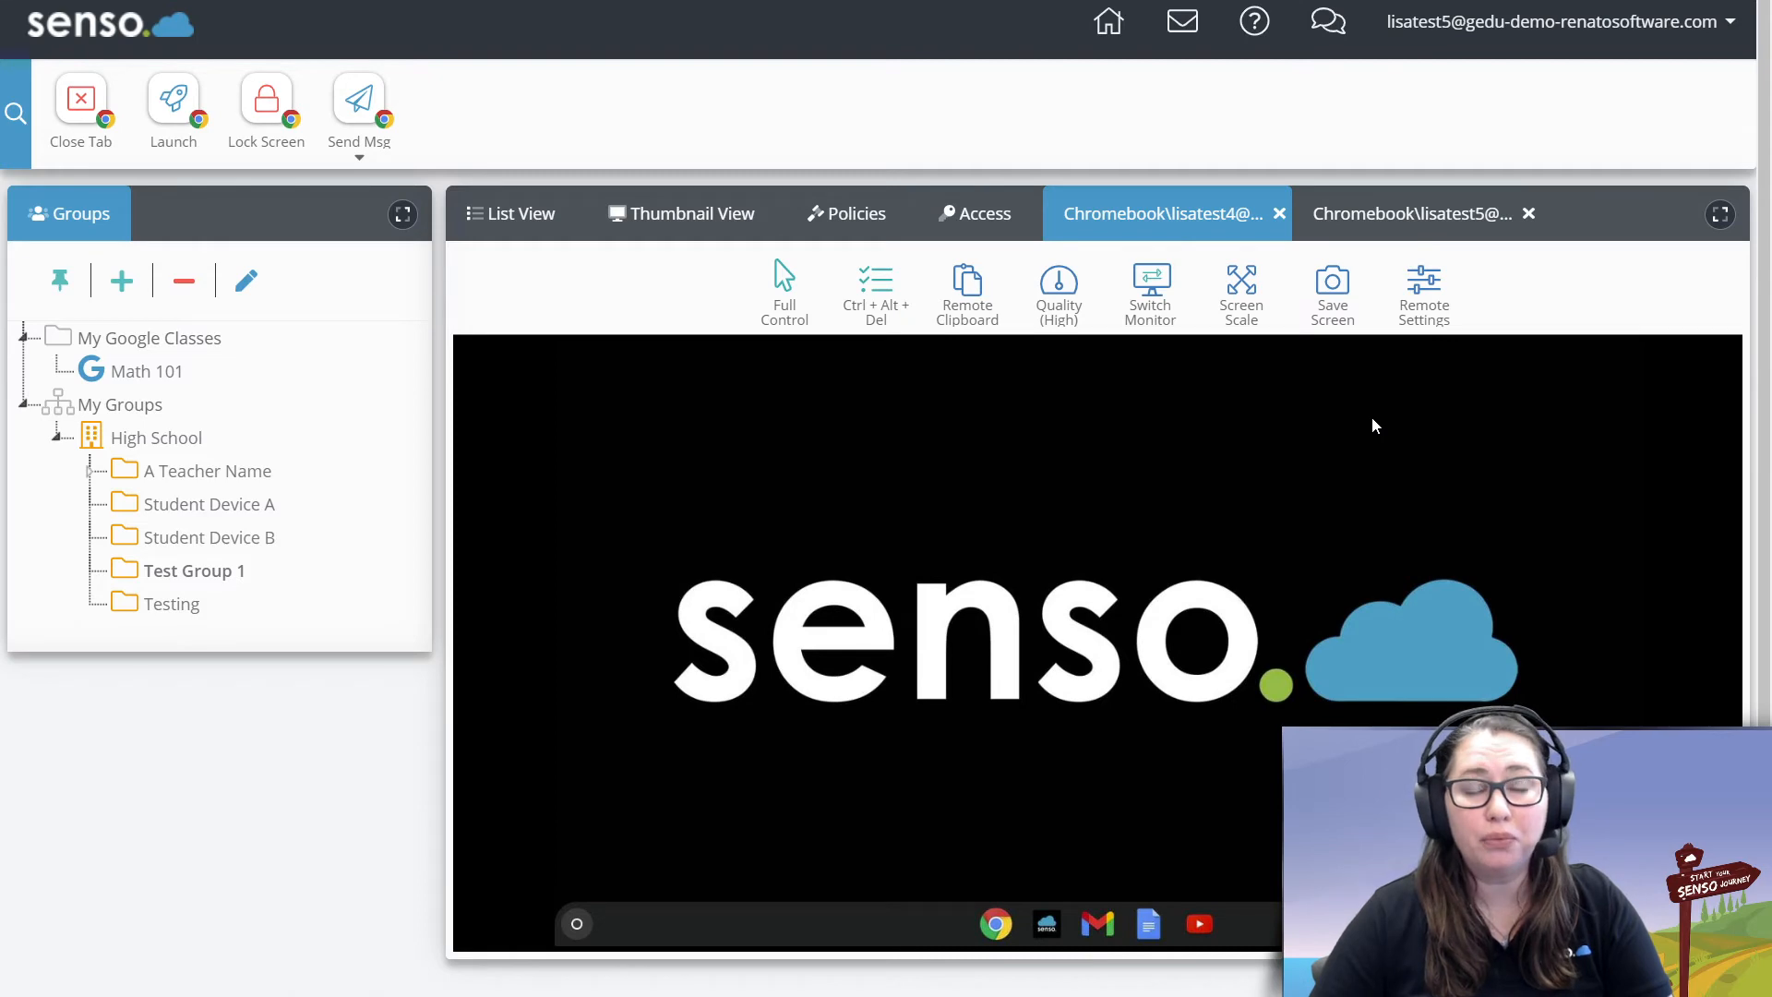
pyautogui.click(1410, 222)
pyautogui.click(1187, 217)
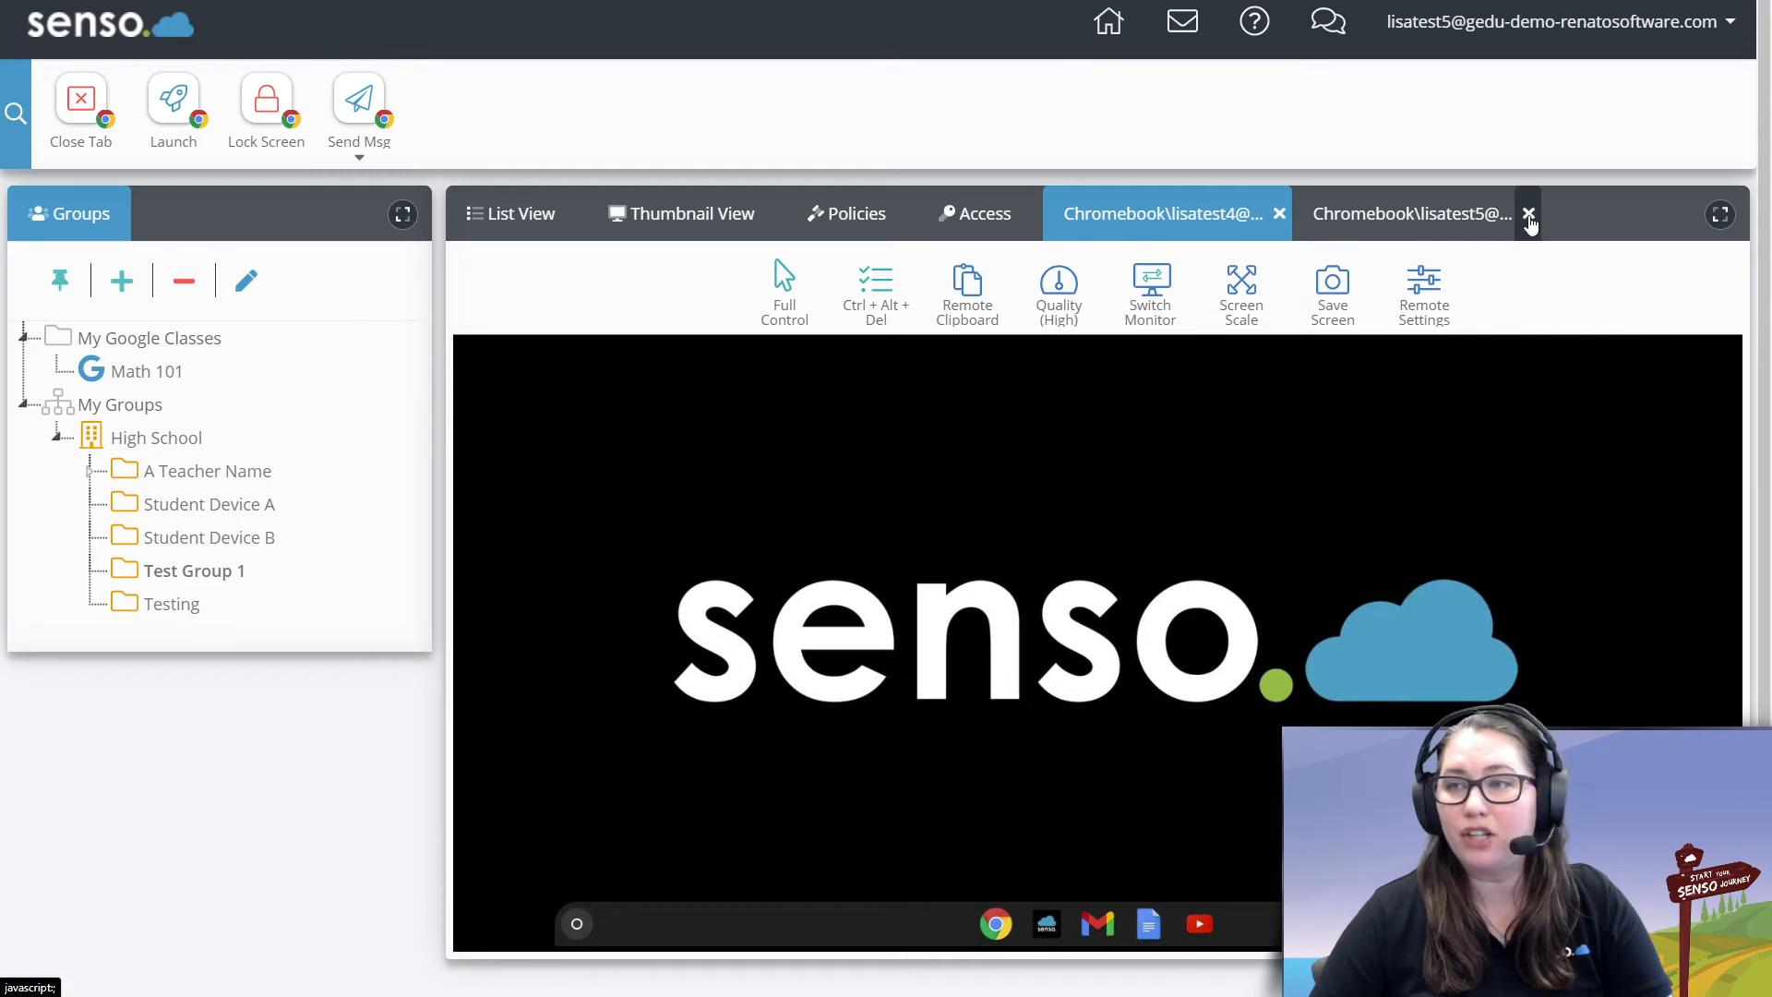
# Close both Chromebook remote views and display the group's device thumbnails
pyautogui.click(1529, 215)
pyautogui.click(1281, 216)
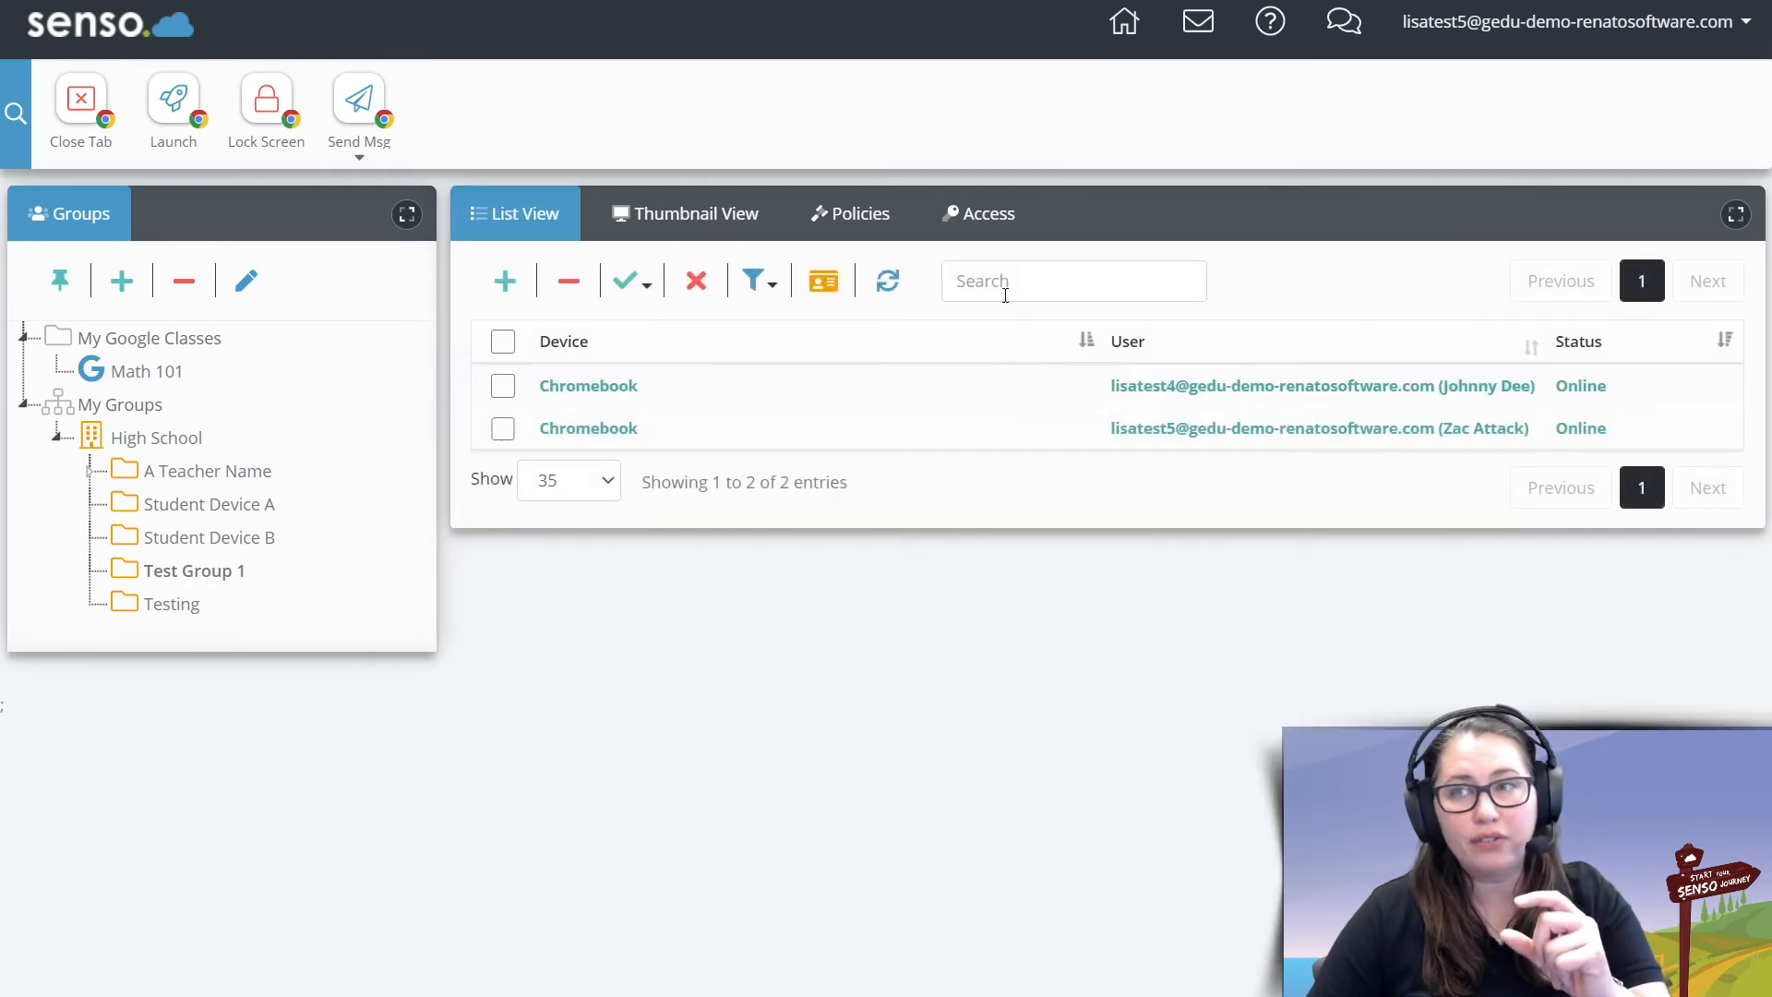
pyautogui.click(738, 221)
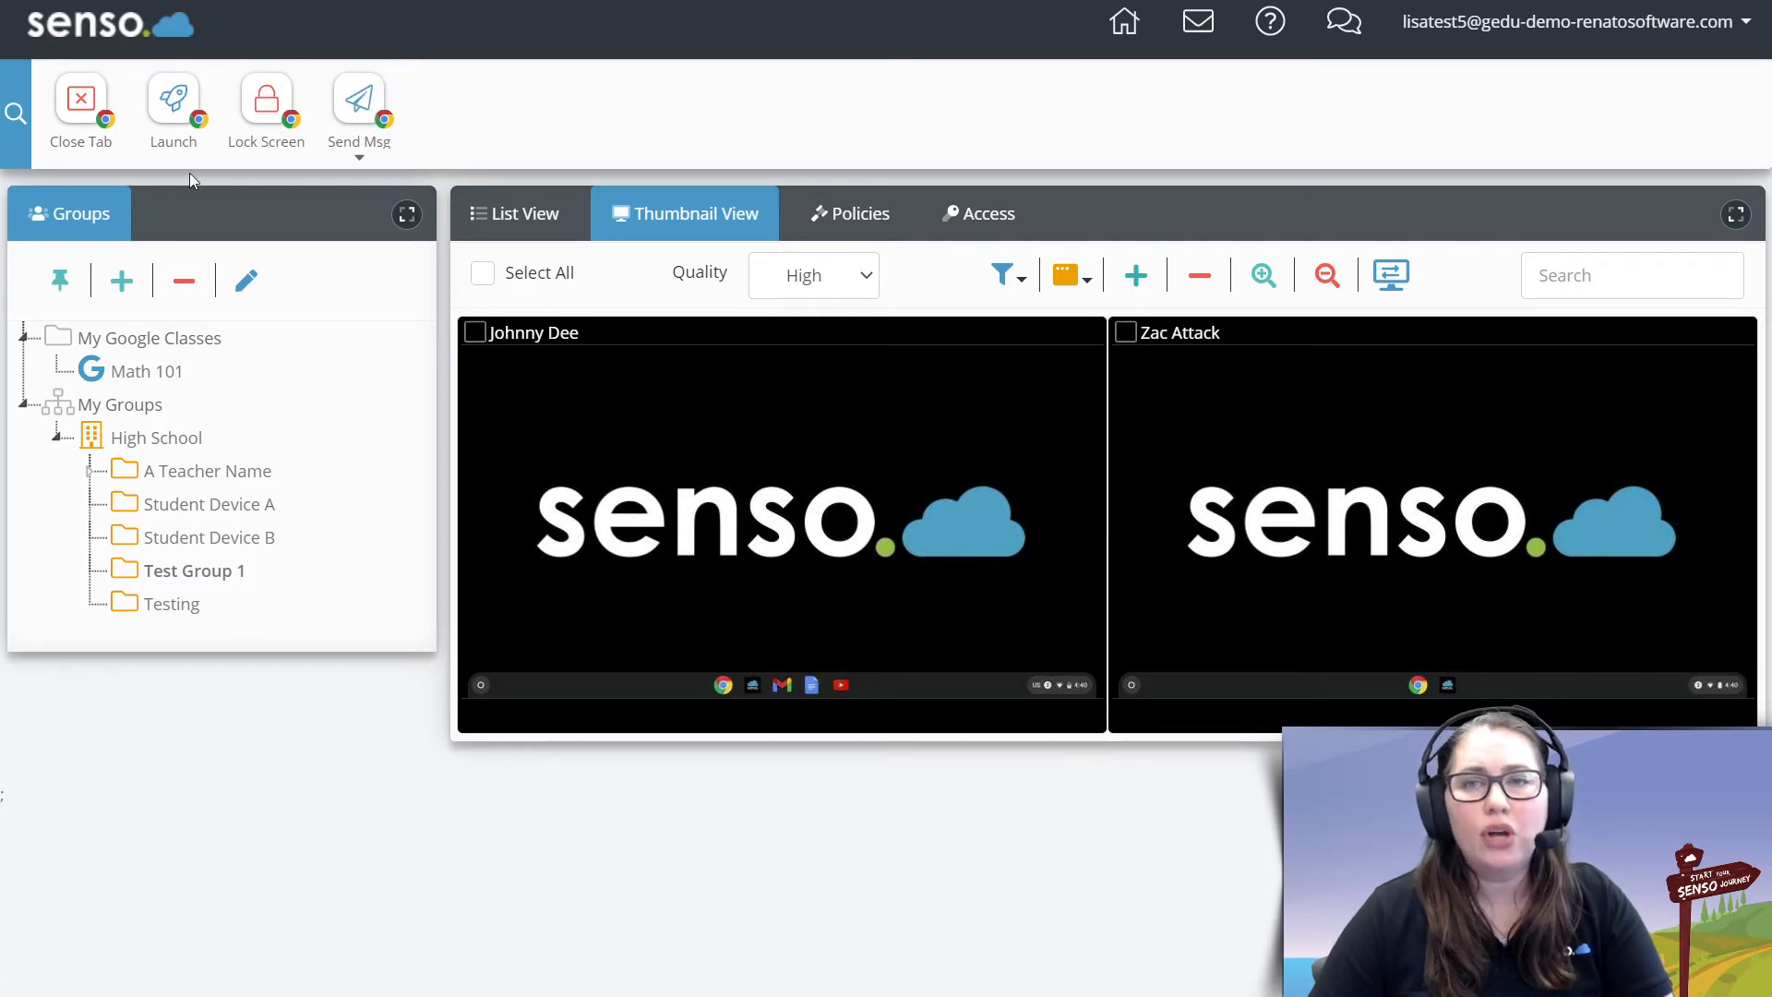
# Open the Launch tool and select all Chromebooks in the group as targets
pyautogui.click(171, 112)
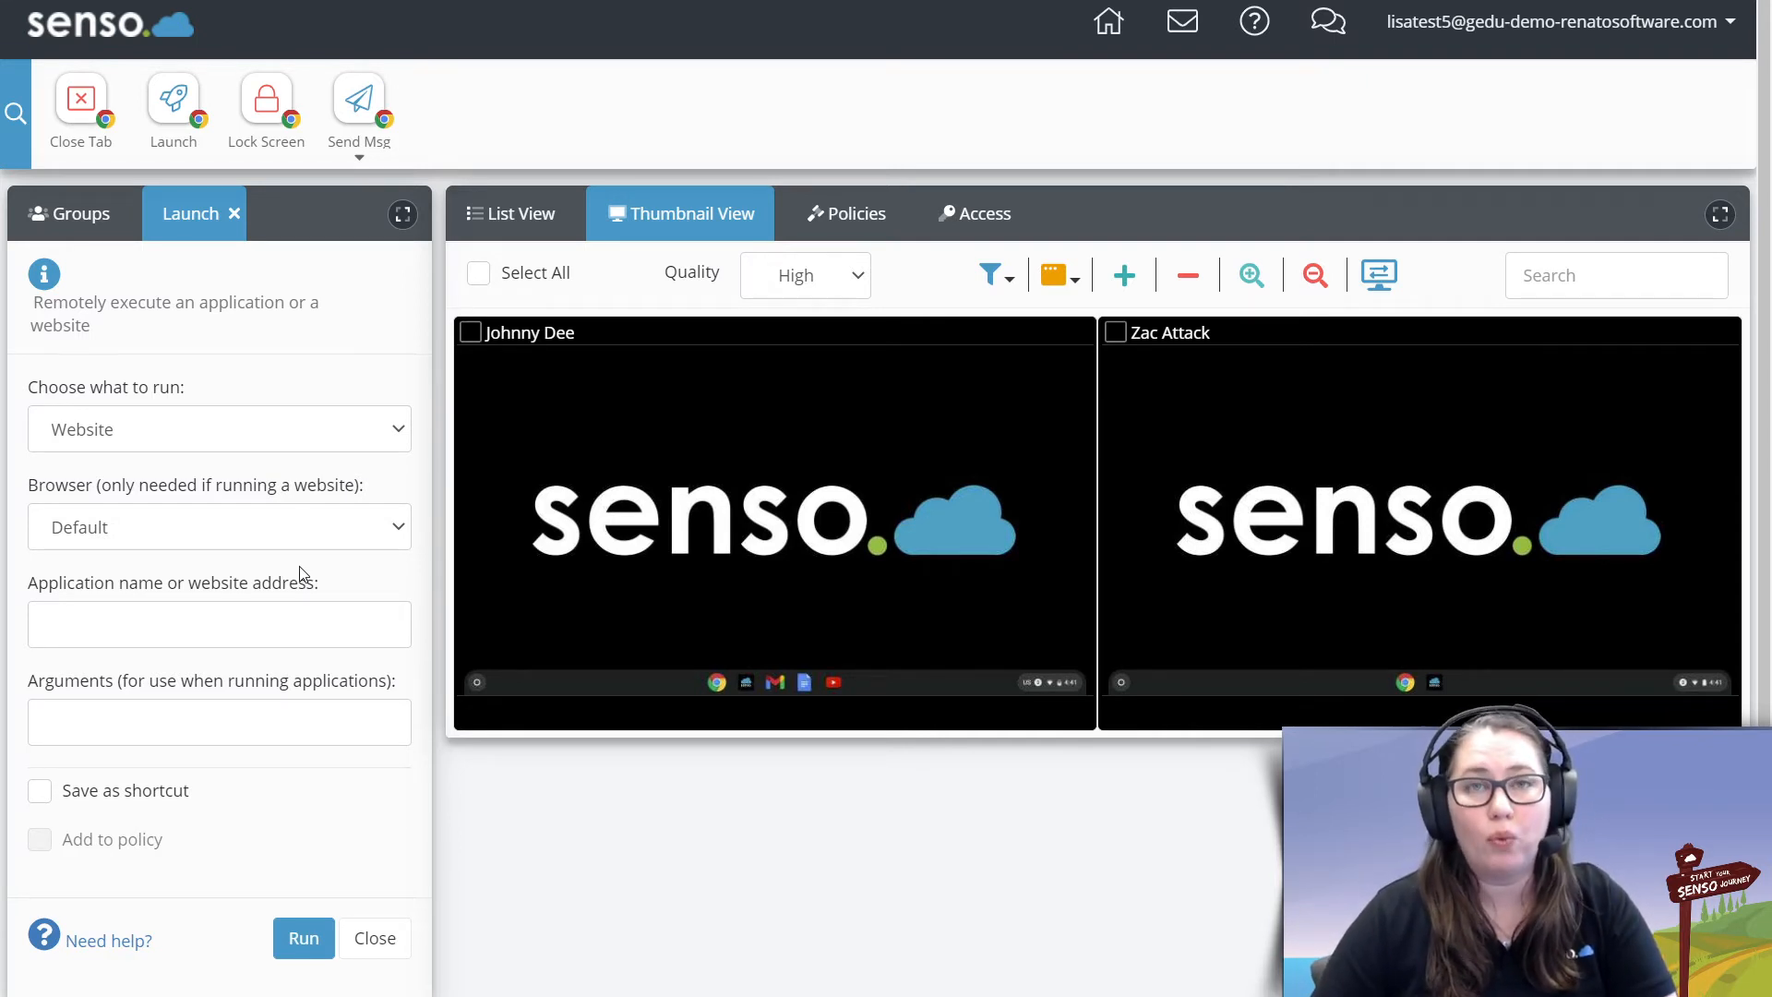
pyautogui.click(471, 334)
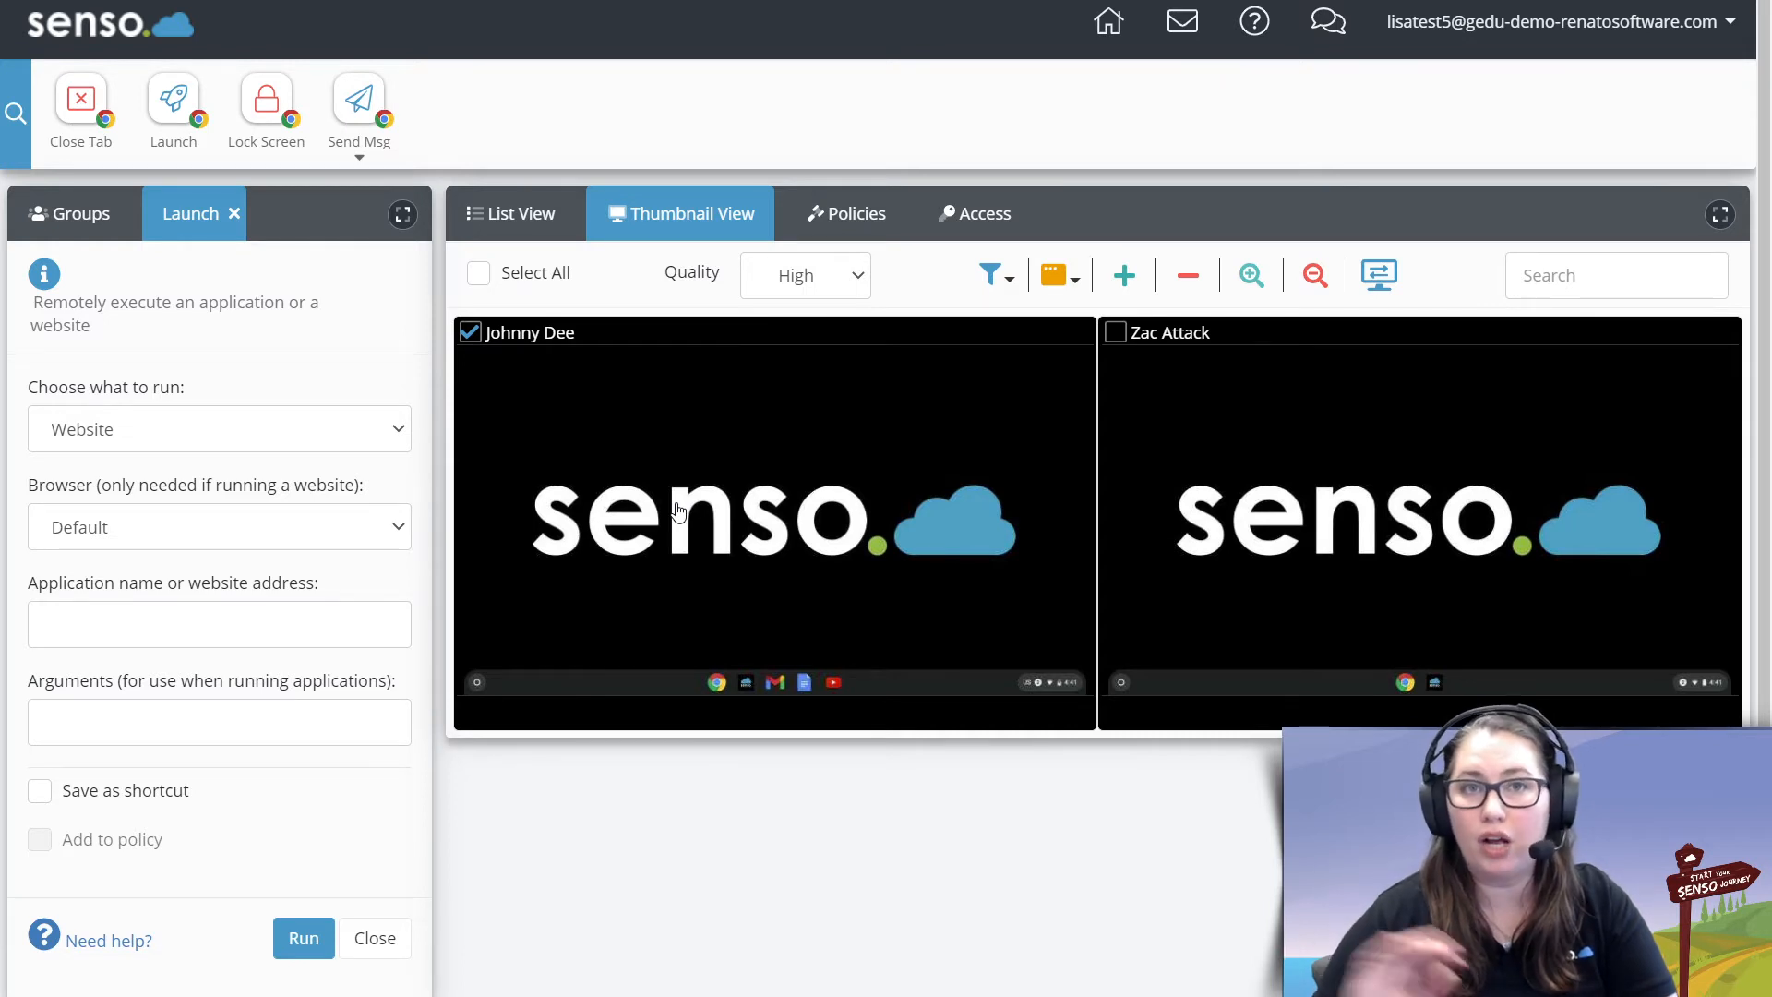
pyautogui.click(479, 273)
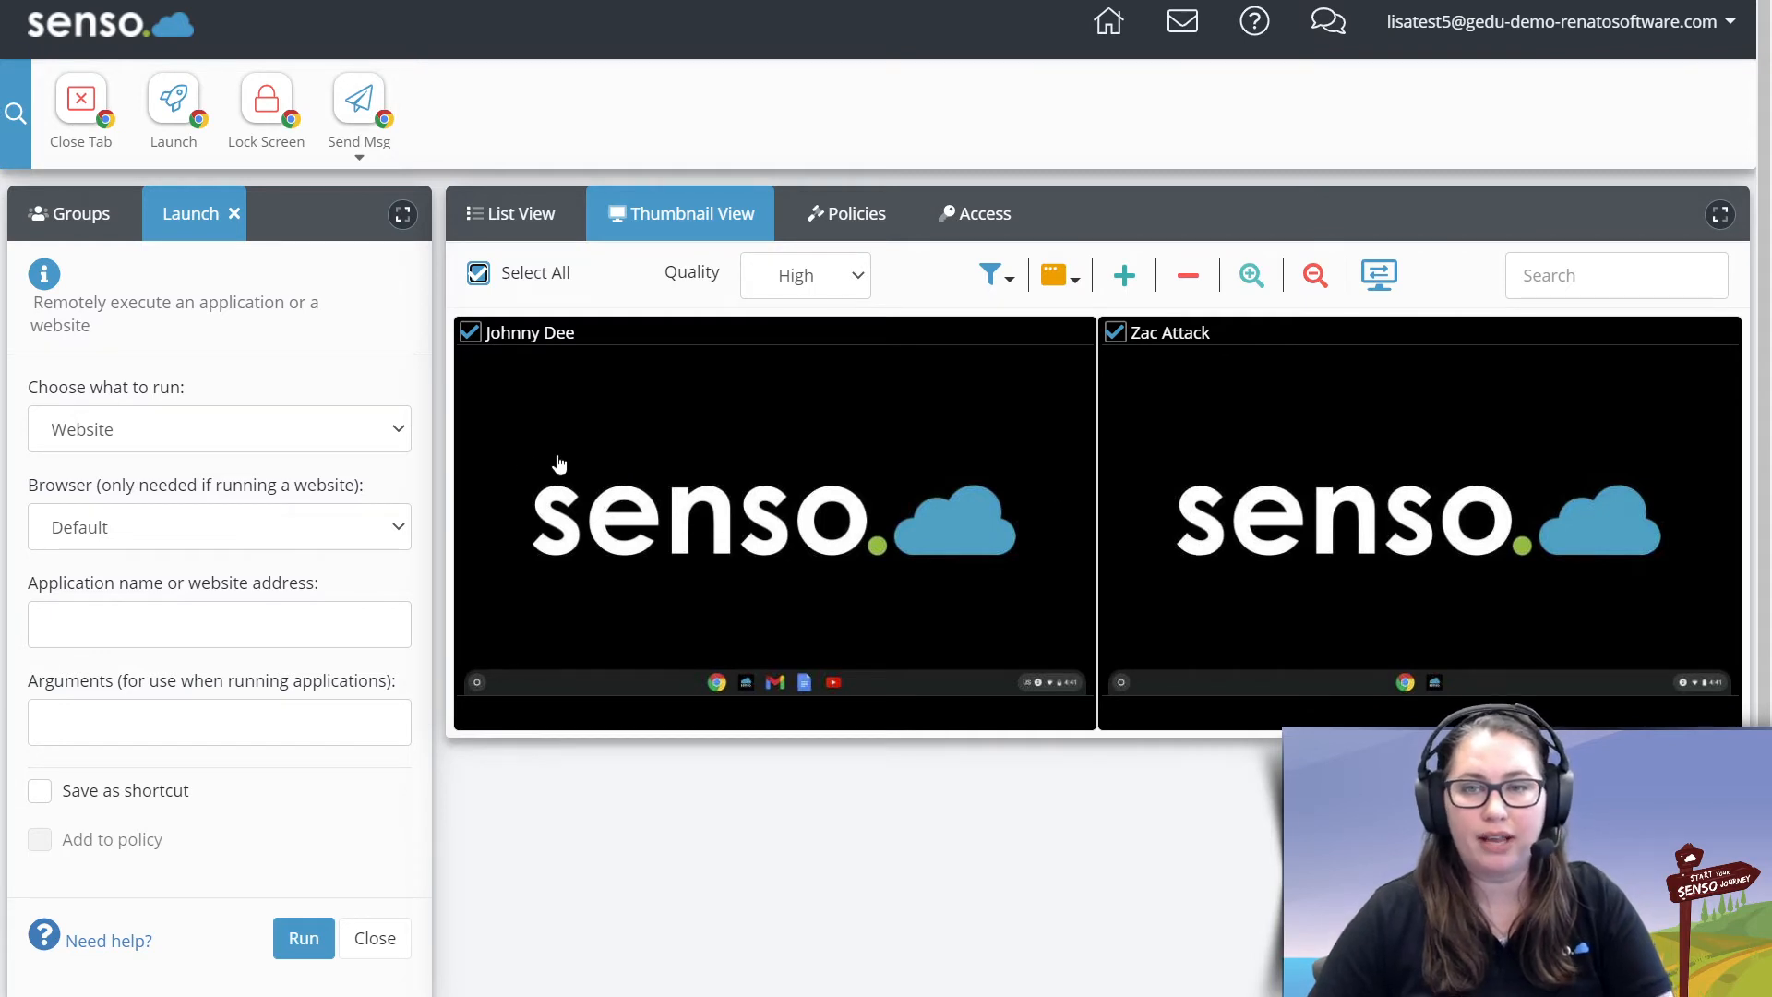
# Launch the website code.org on the selected Chromebooks, keeping the browser set to Default
pyautogui.click(168, 534)
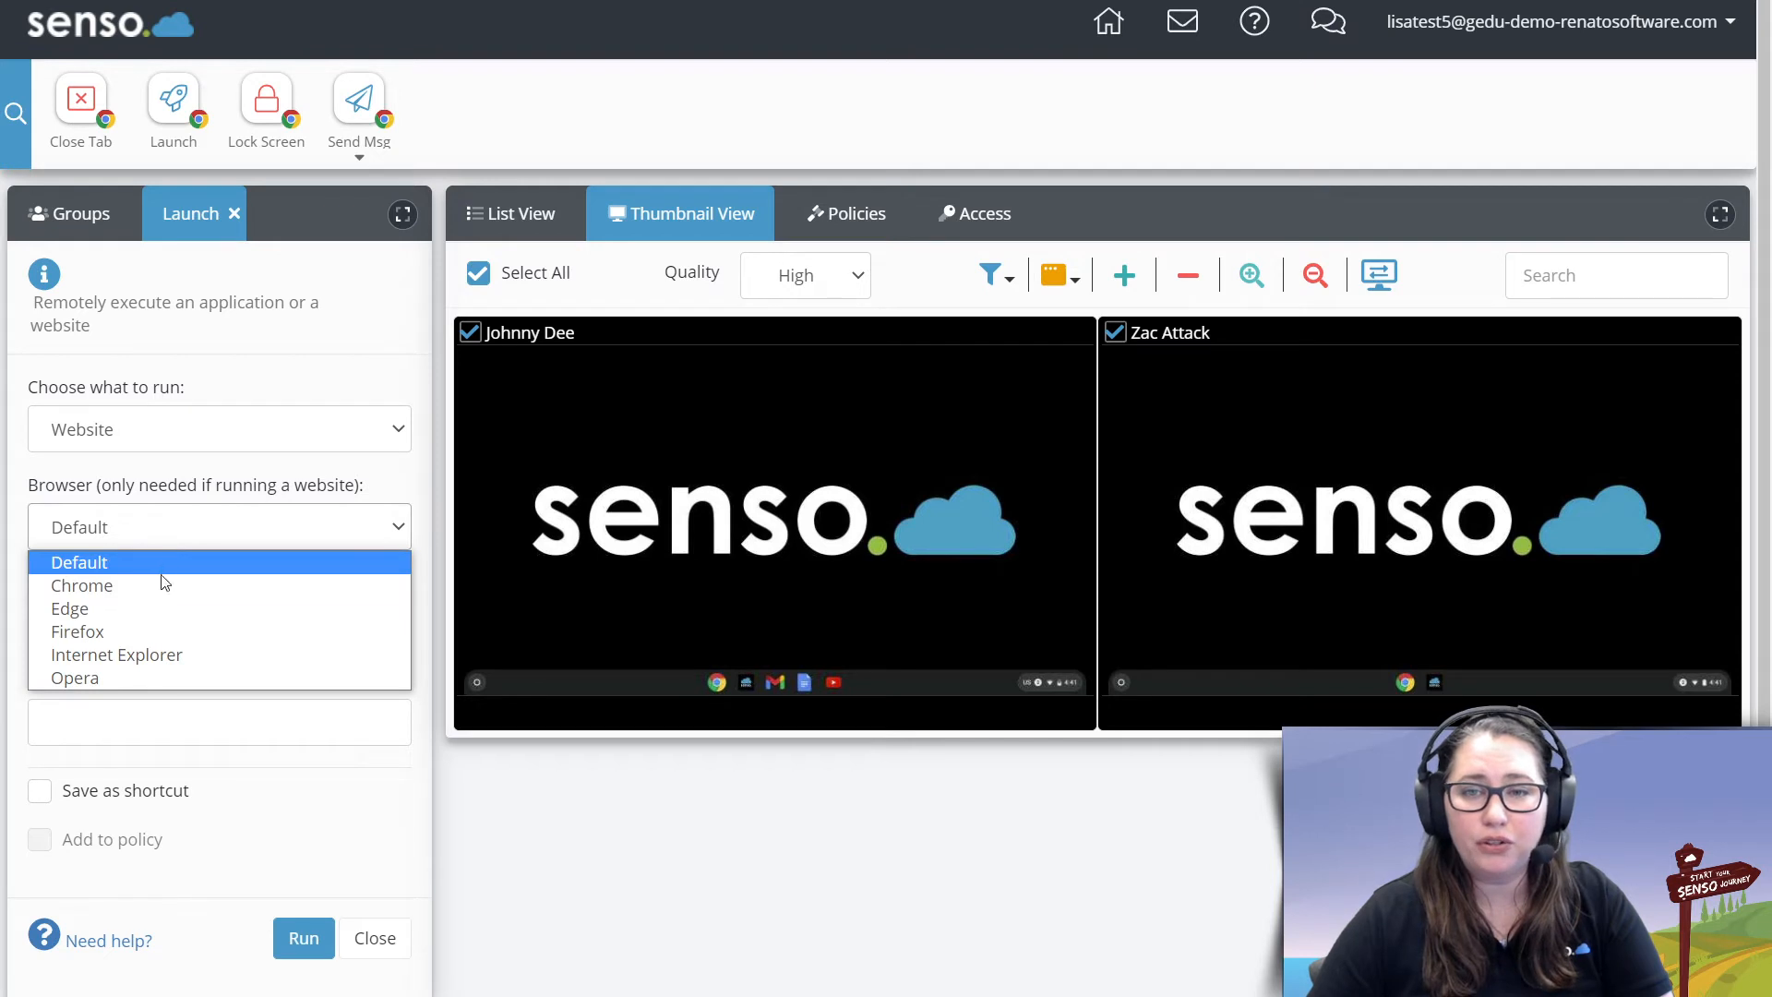
pyautogui.click(151, 543)
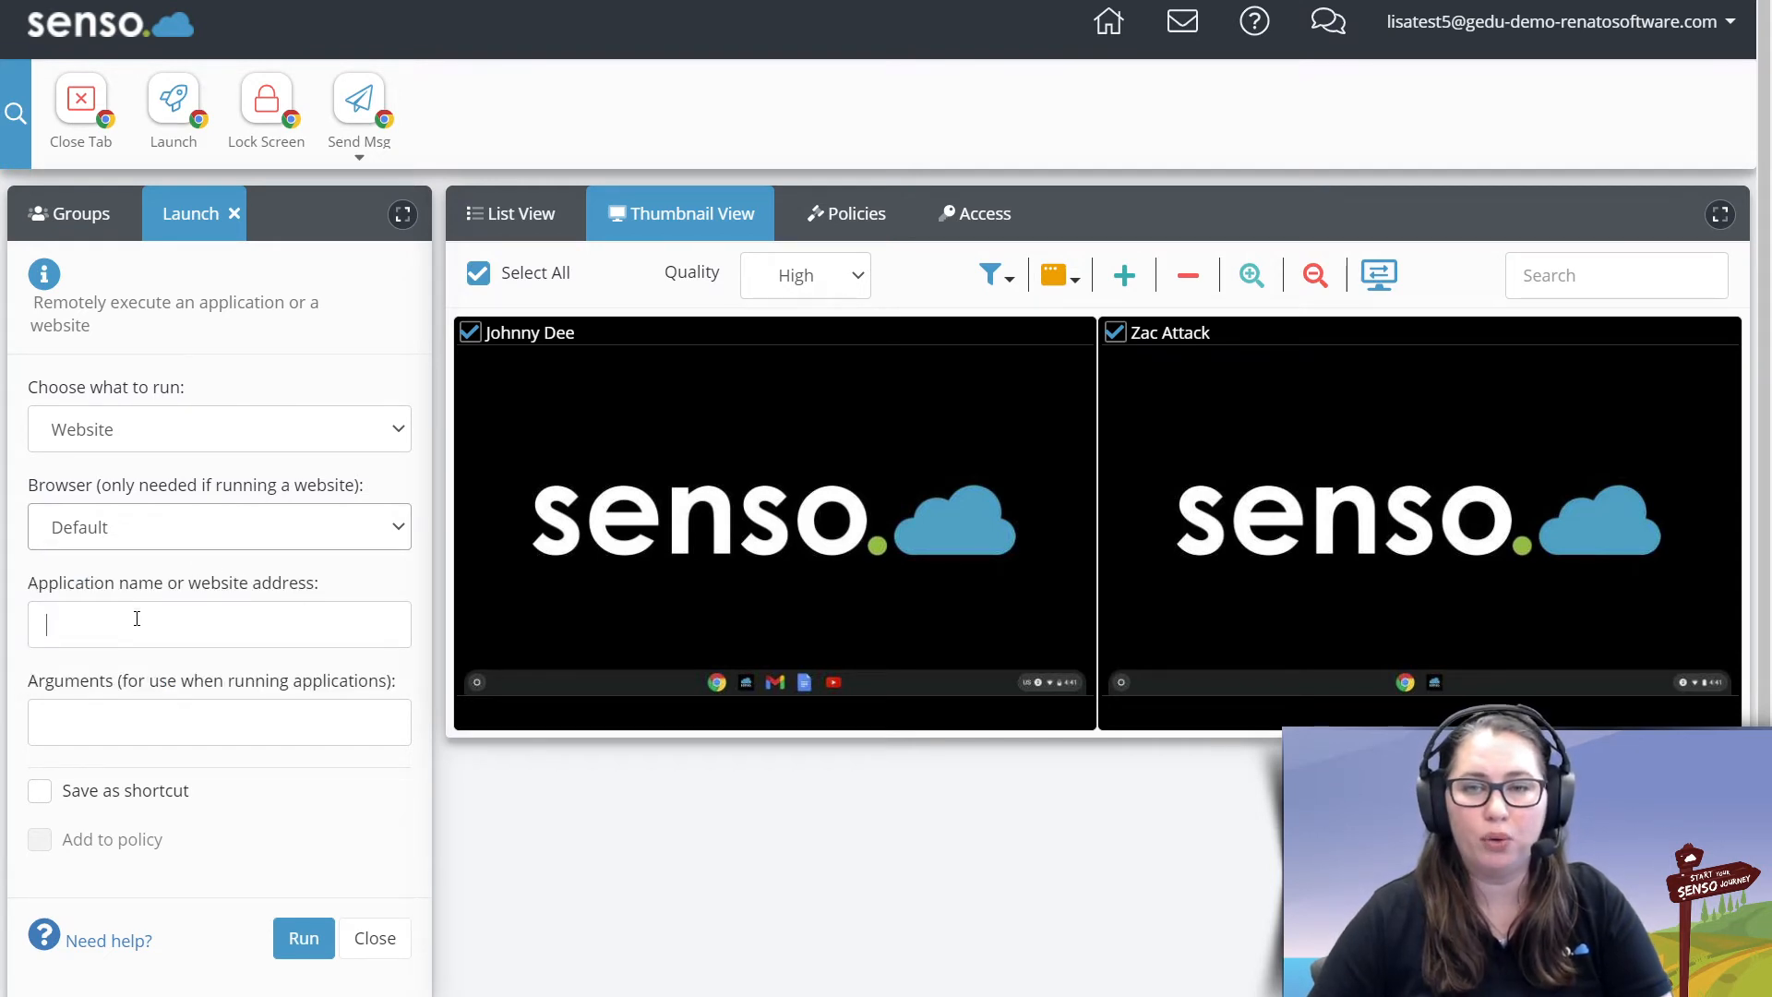
pyautogui.write('ccod')
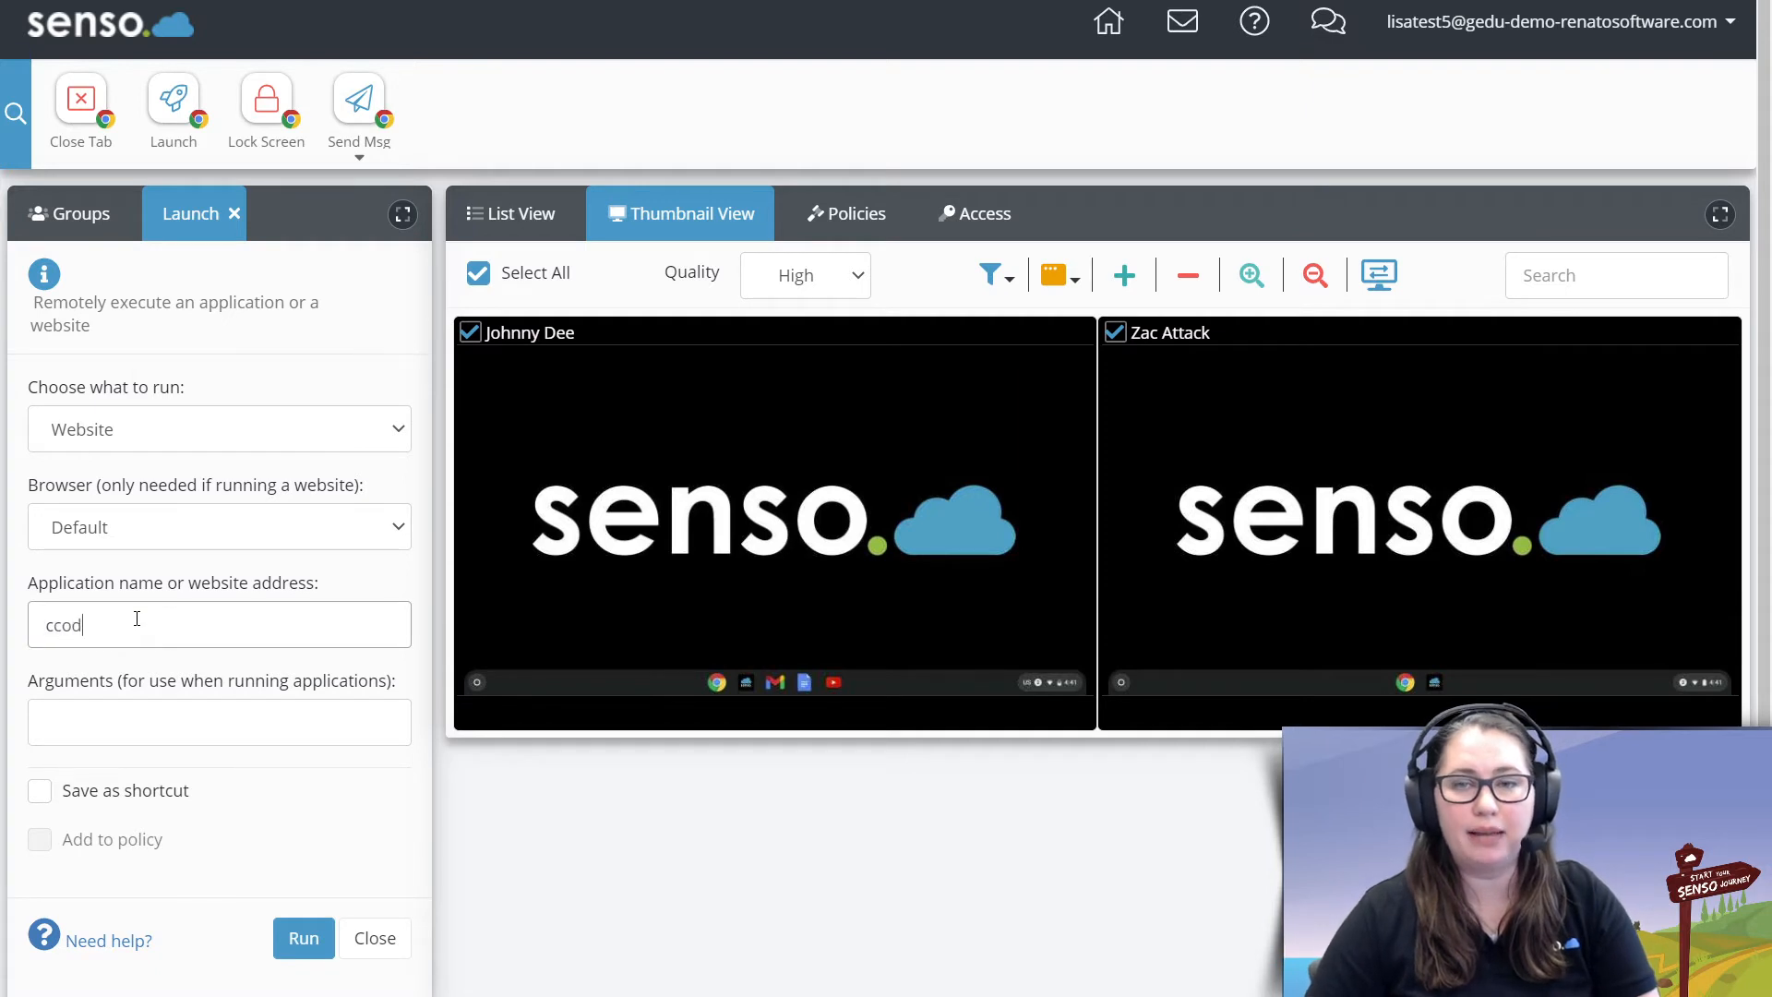
pyautogui.press('BackSpace')
pyautogui.press('BackSpace')
pyautogui.press('BackSpace')
pyautogui.write('ode.')
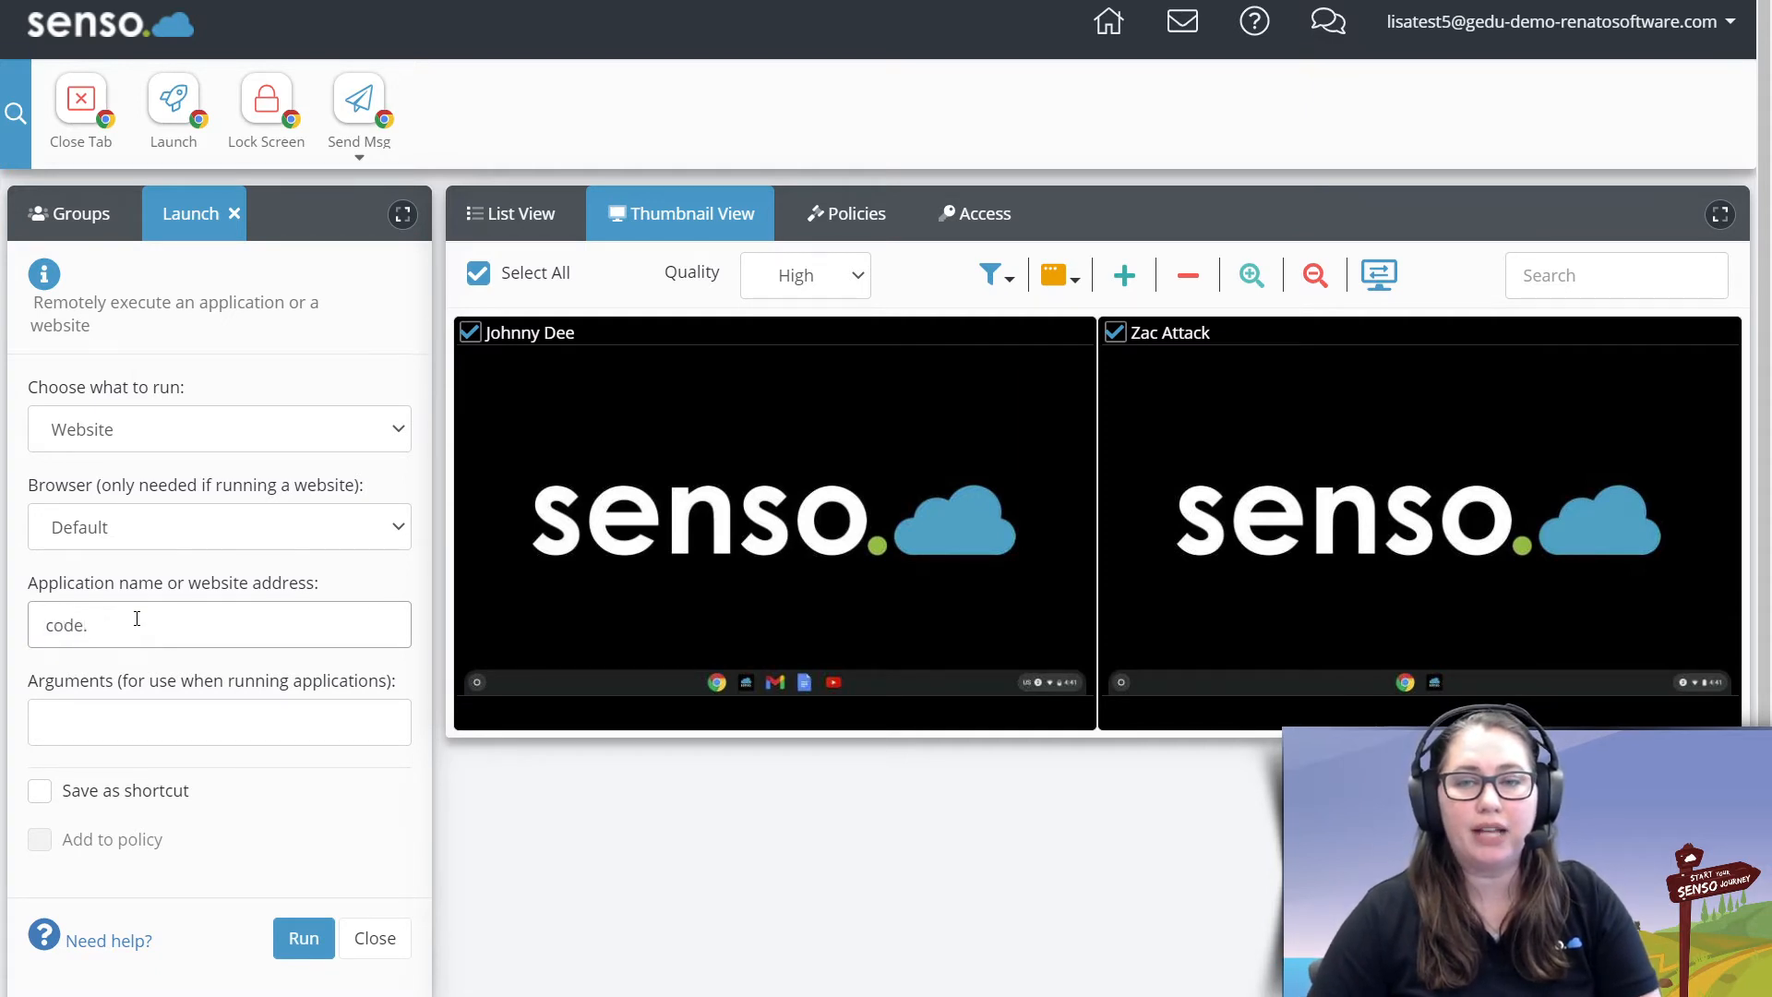
pyautogui.write('.rorg')
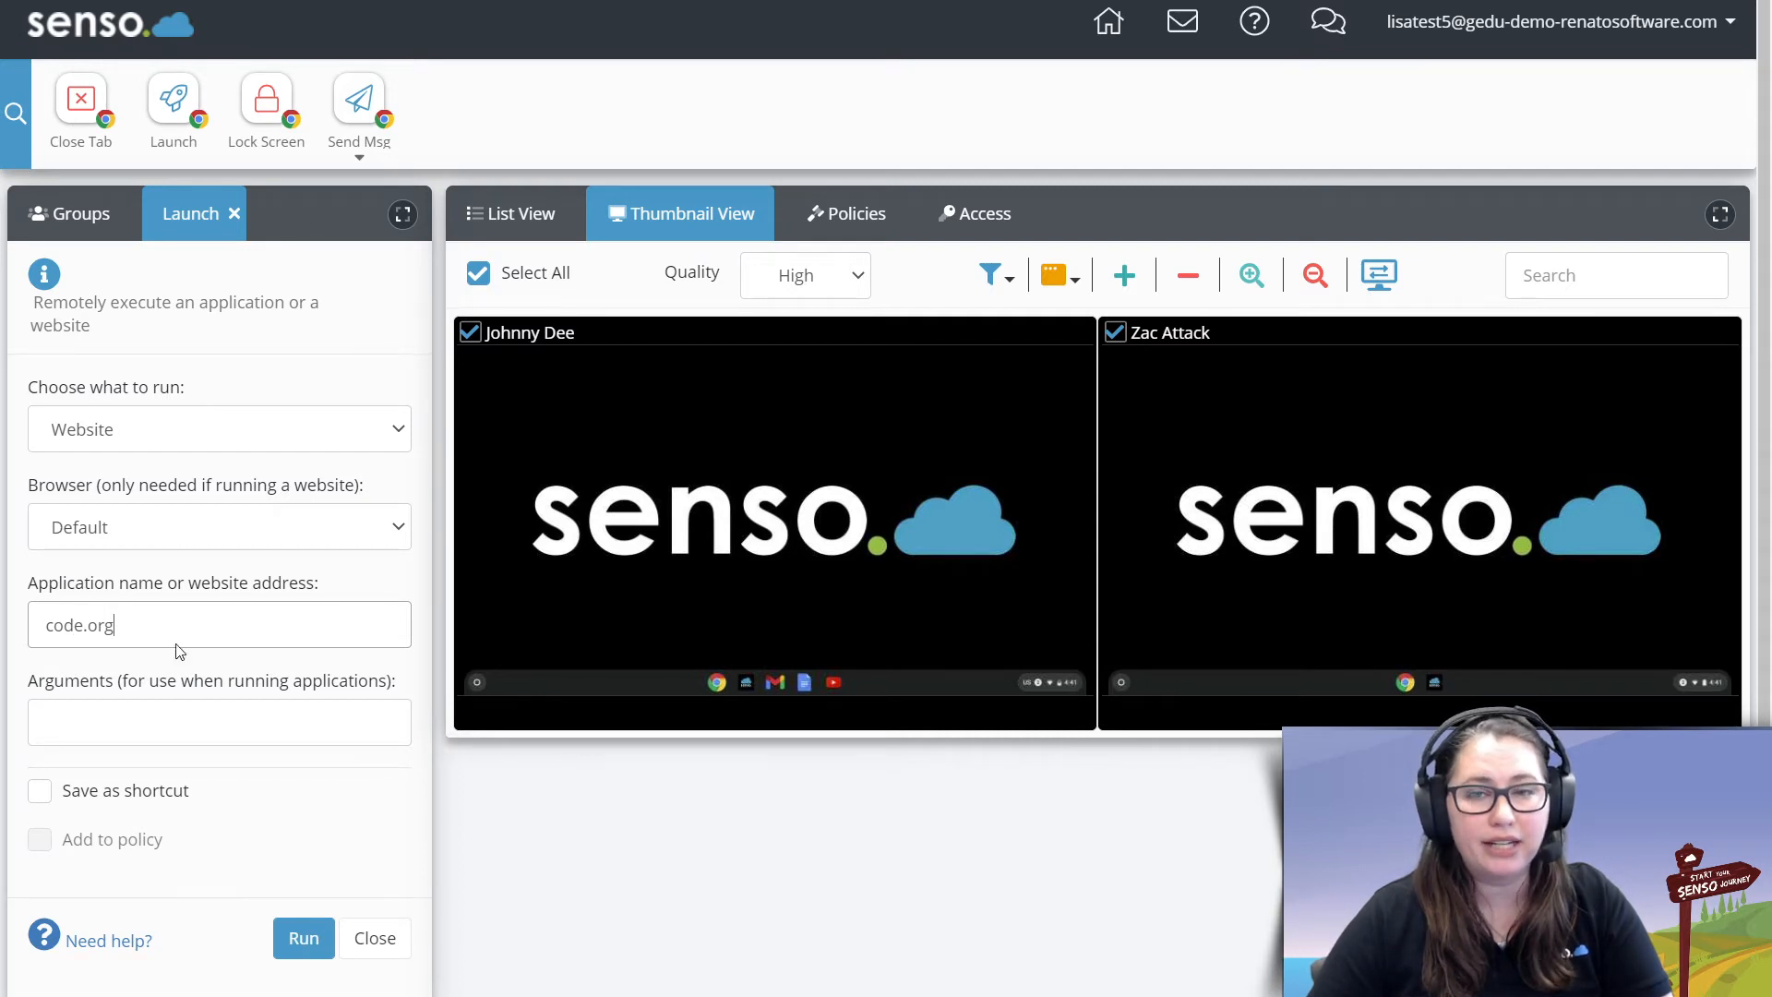
pyautogui.click(298, 940)
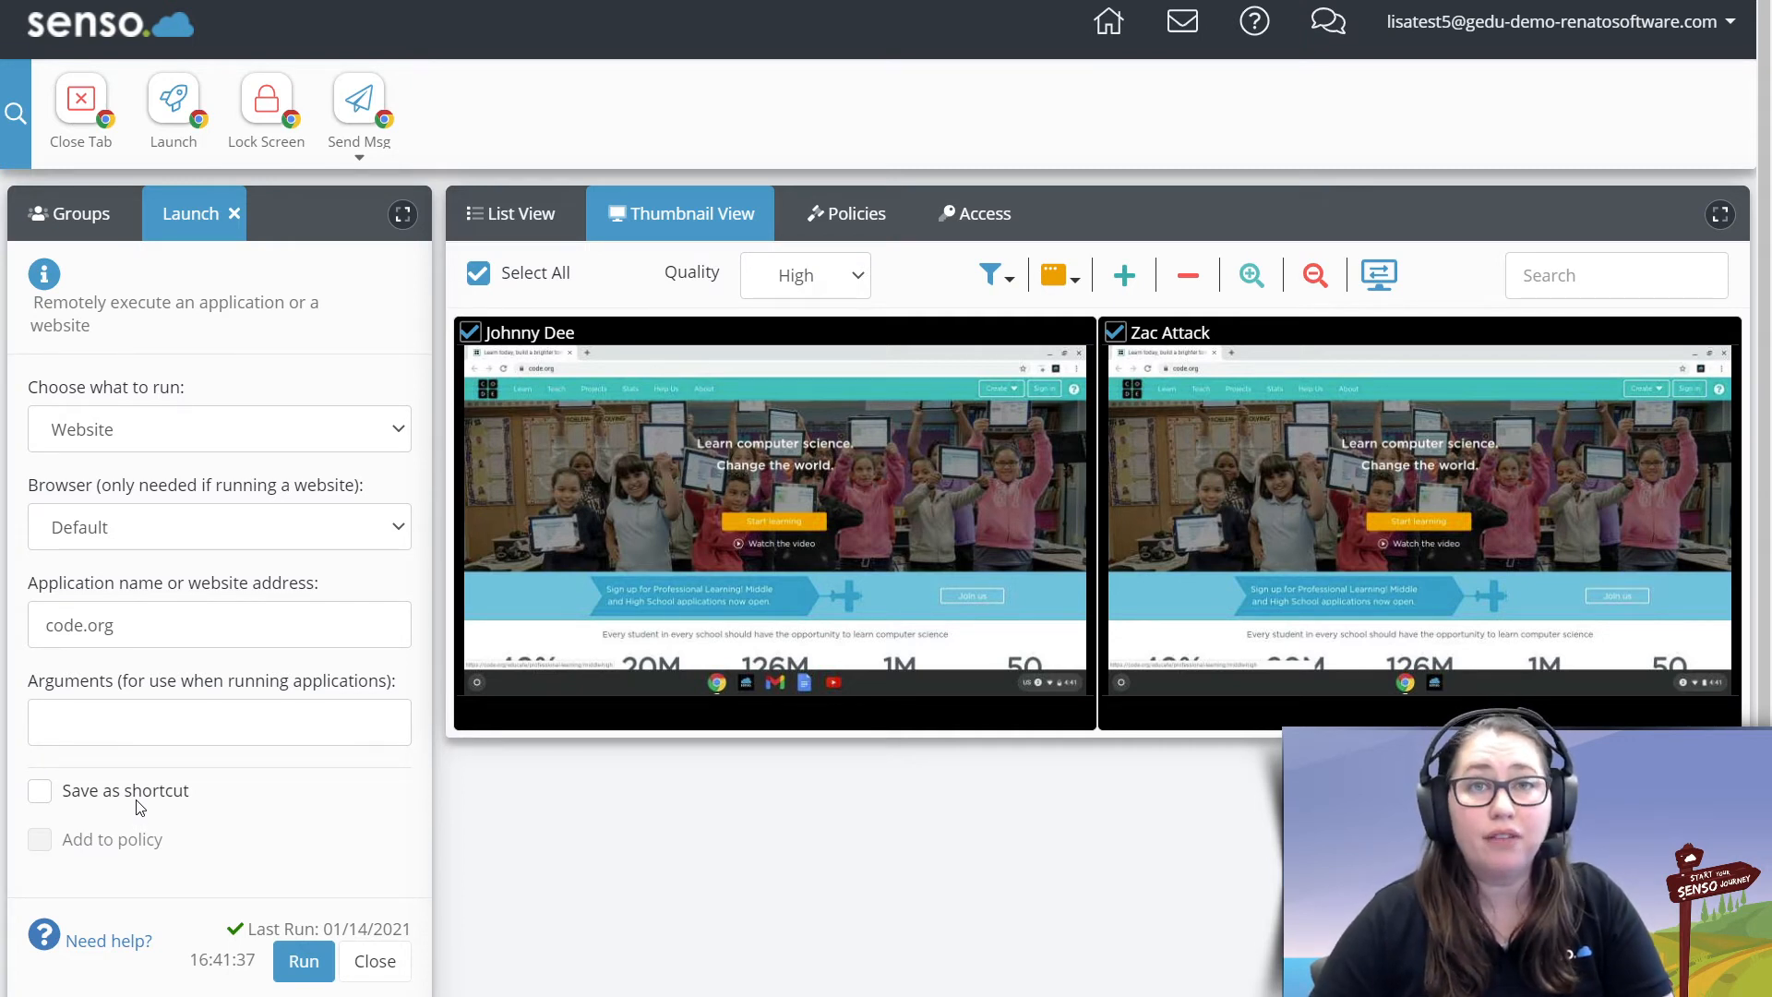
# Save the code.org launch as a shortcut named Code.org that is shown as an icon
pyautogui.click(40, 791)
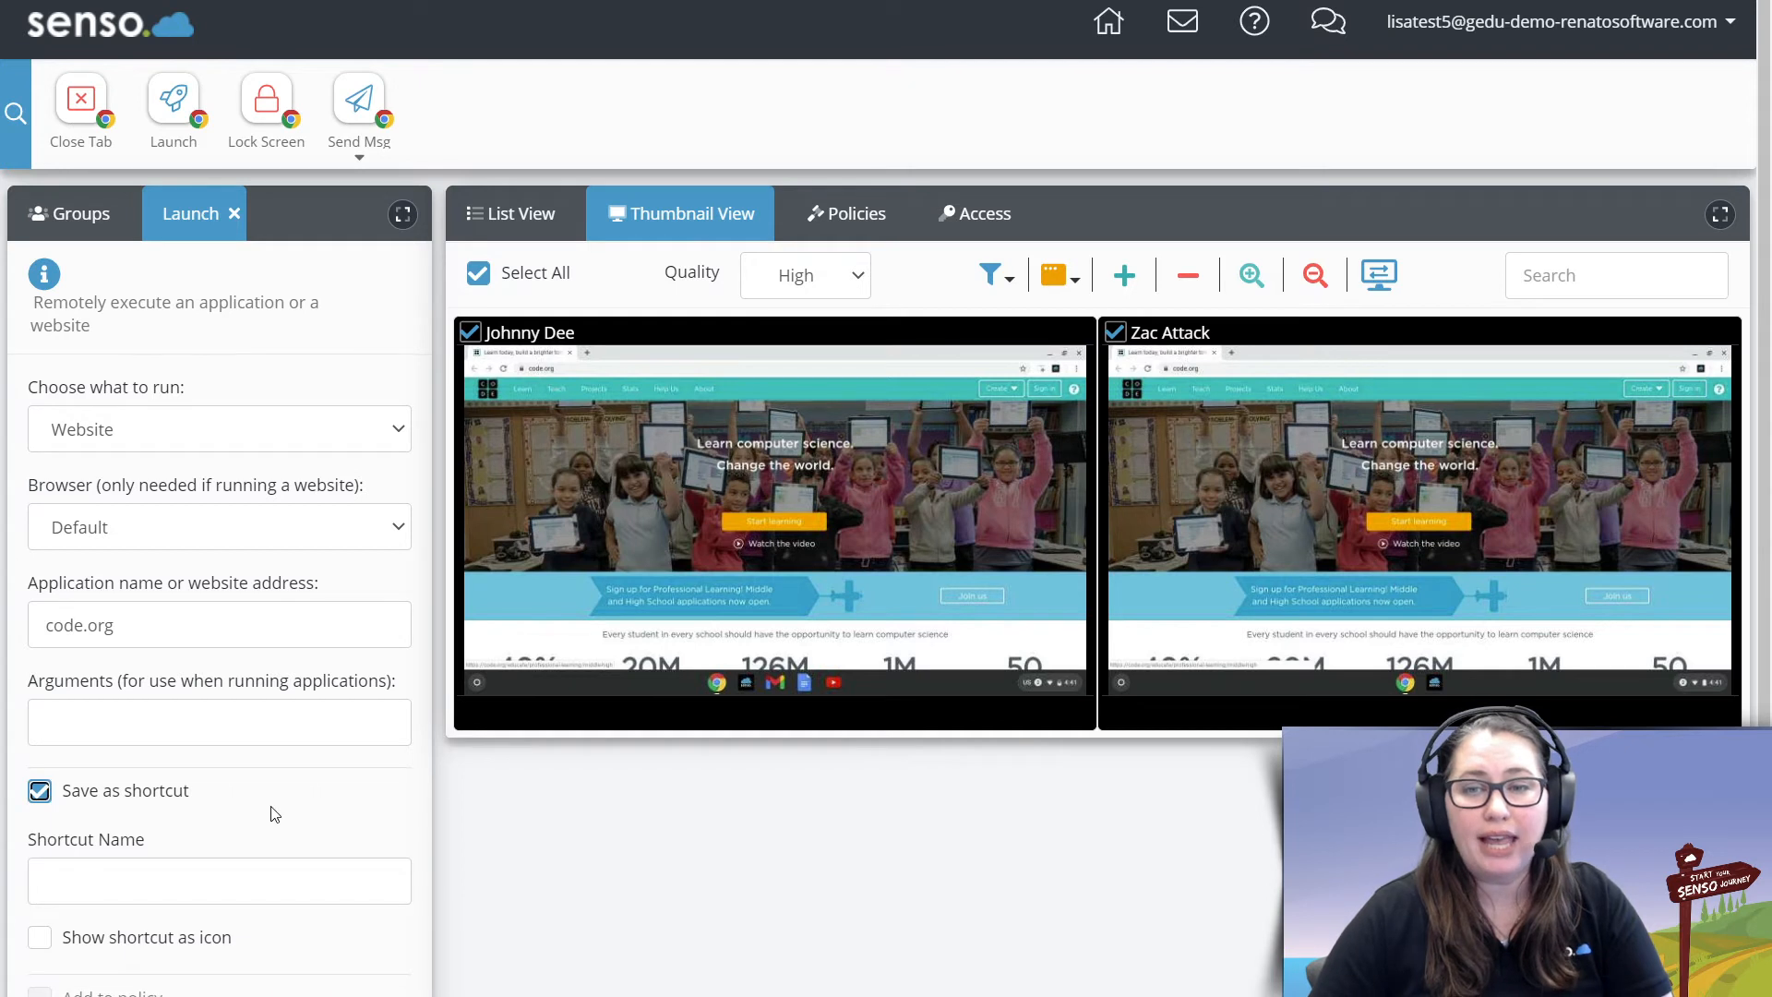
pyautogui.scroll(-1, 274, 813)
pyautogui.click(231, 787)
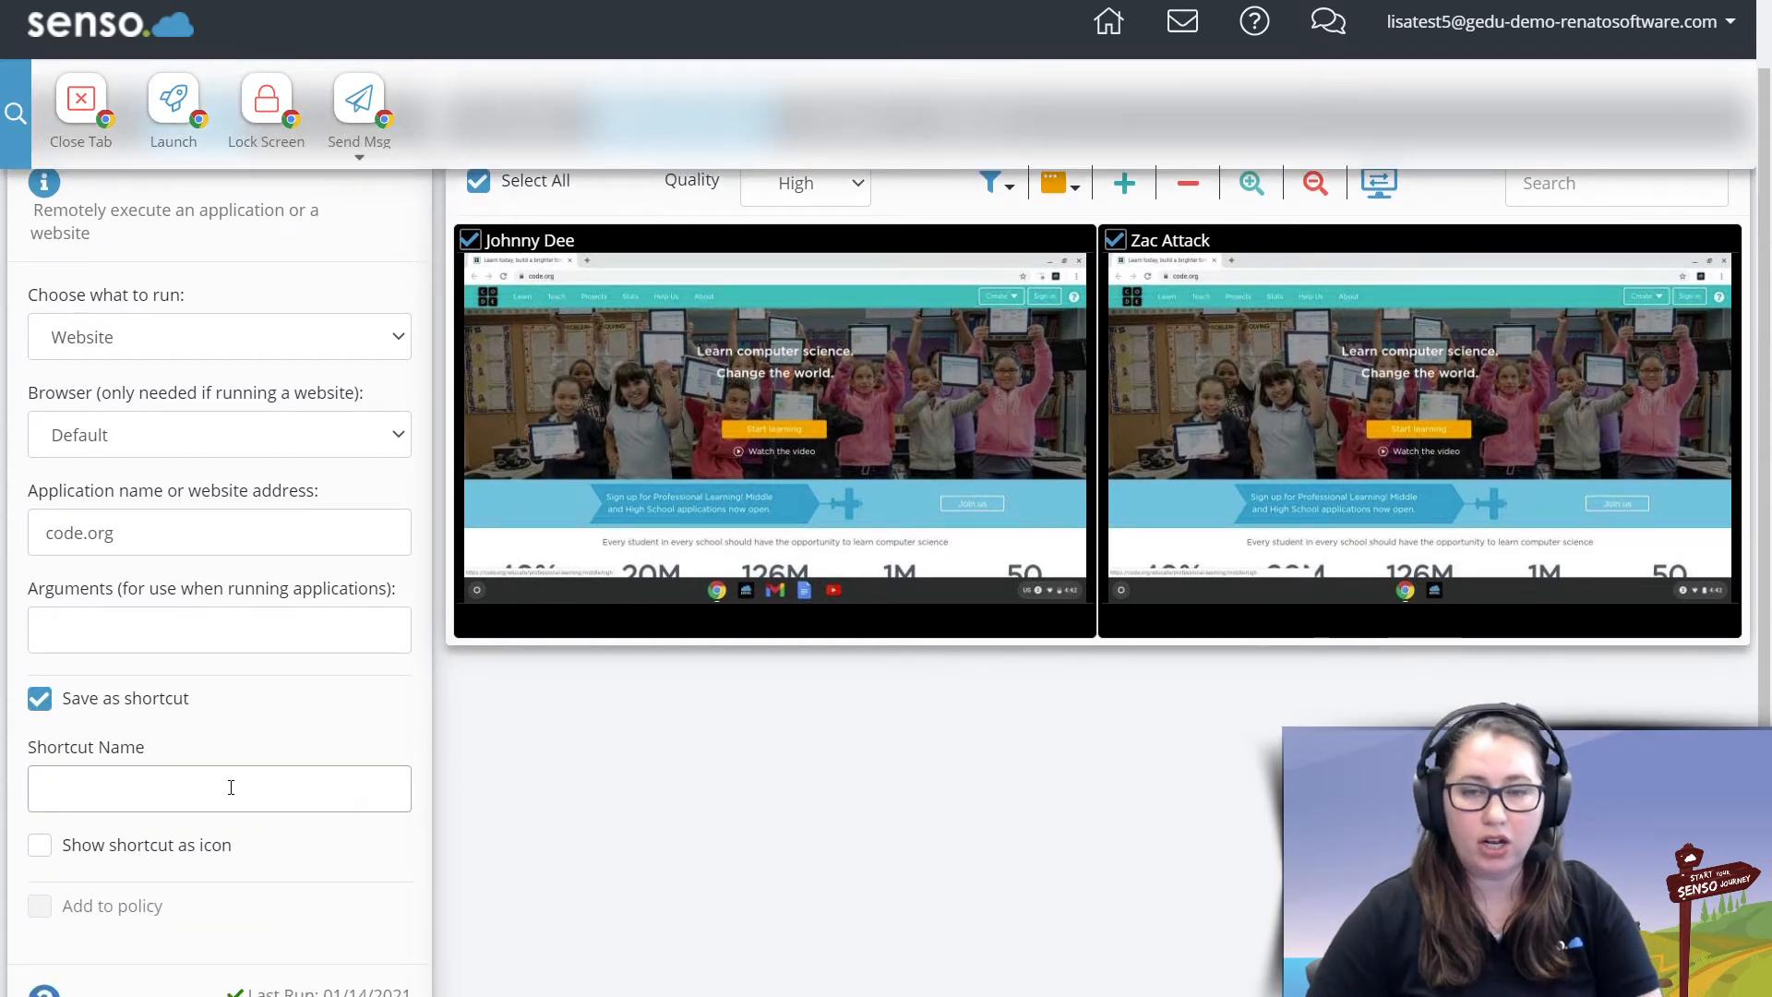
pyautogui.write('Code.org')
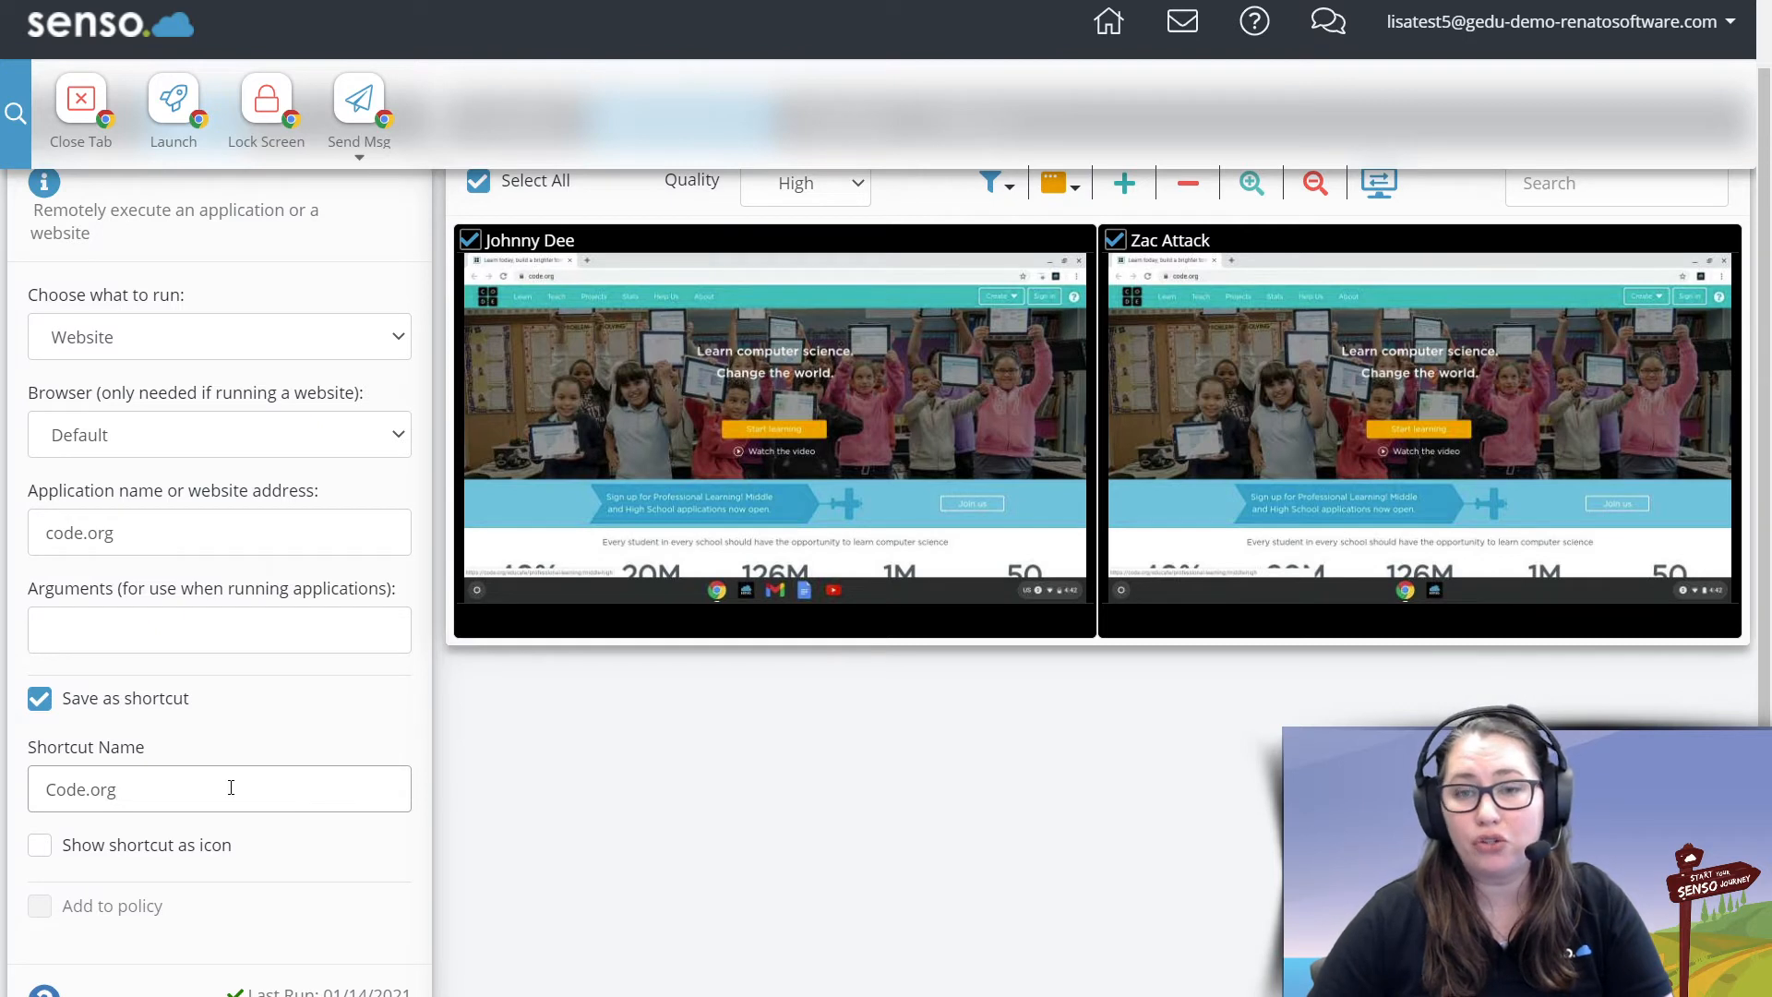
pyautogui.click(43, 846)
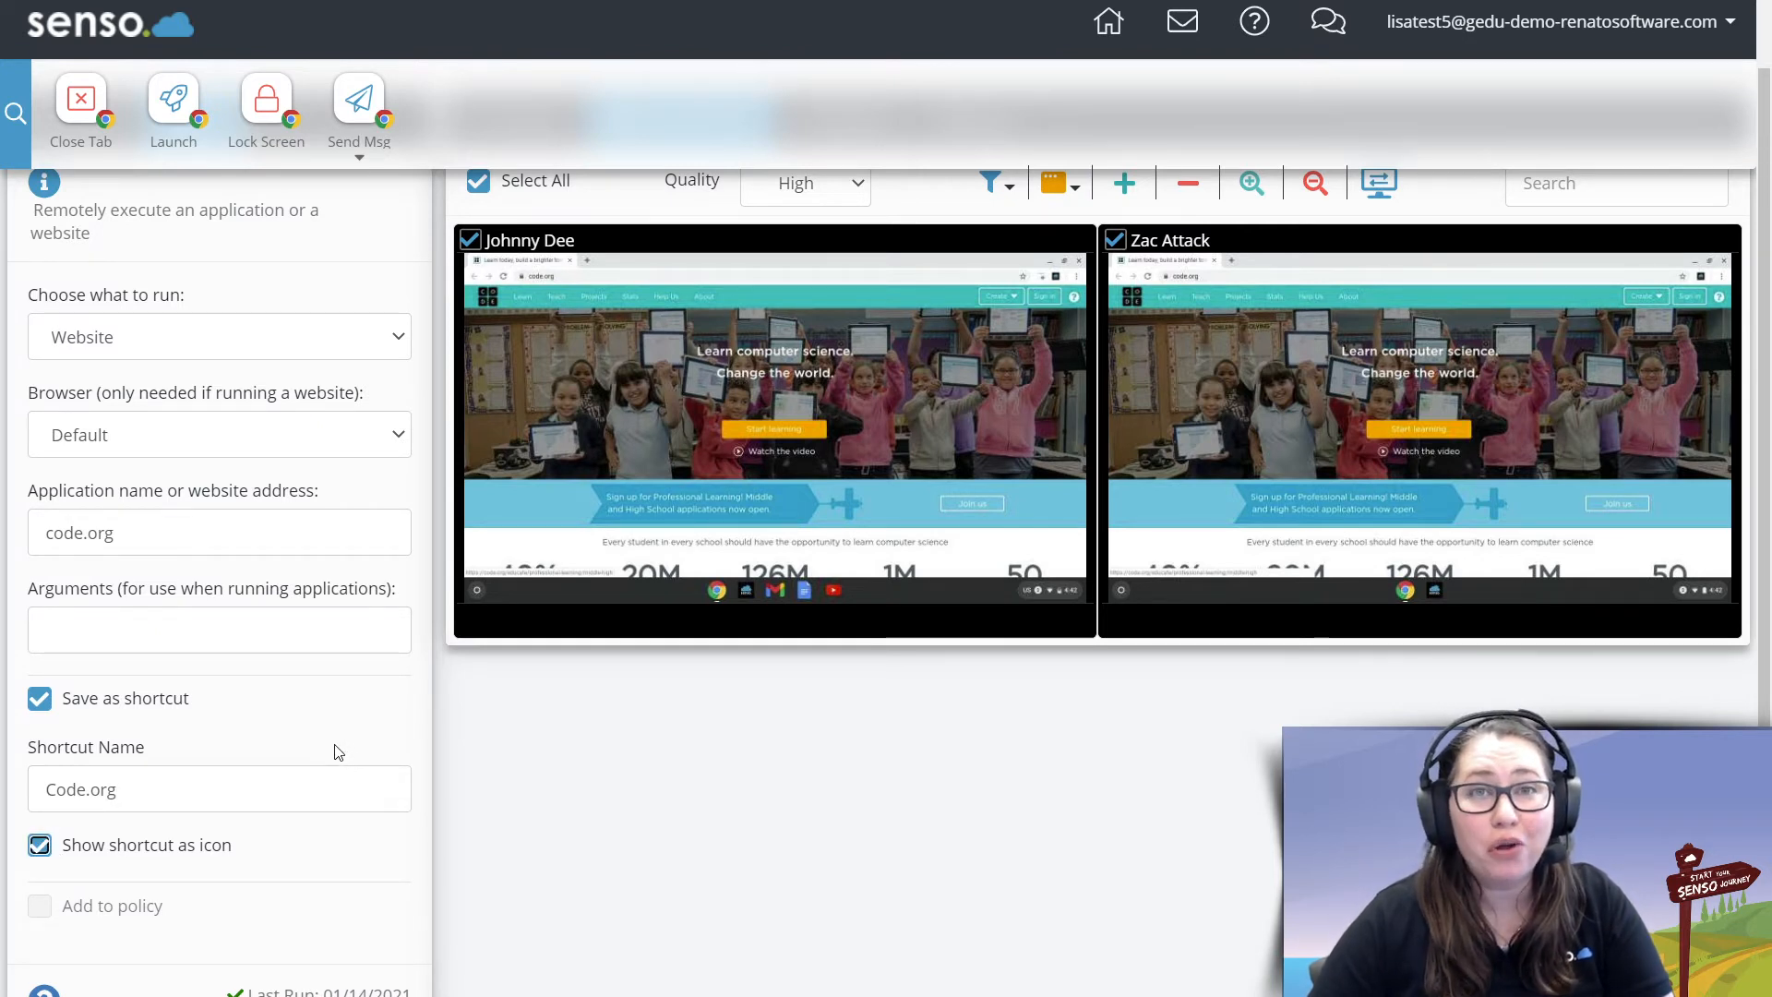
pyautogui.scroll(-2, 338, 753)
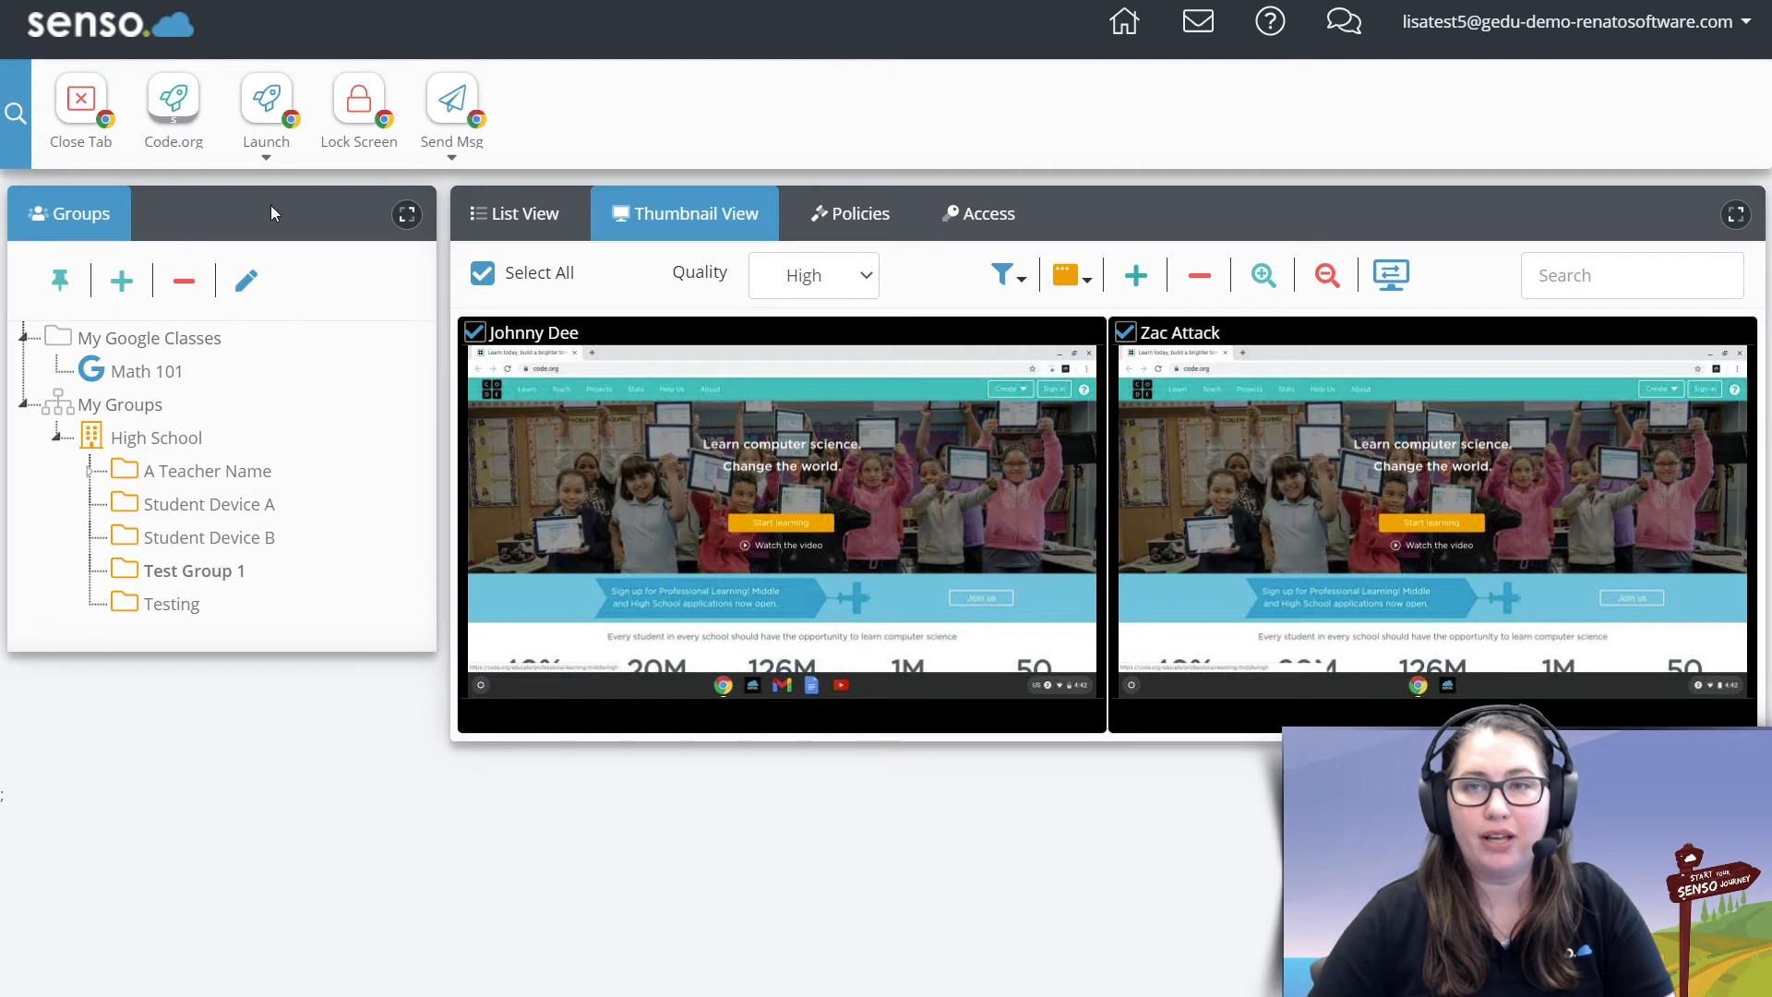
# Check the saved Launch shortcuts and run the Code.org shortcut on the selected Chromebooks
pyautogui.click(265, 155)
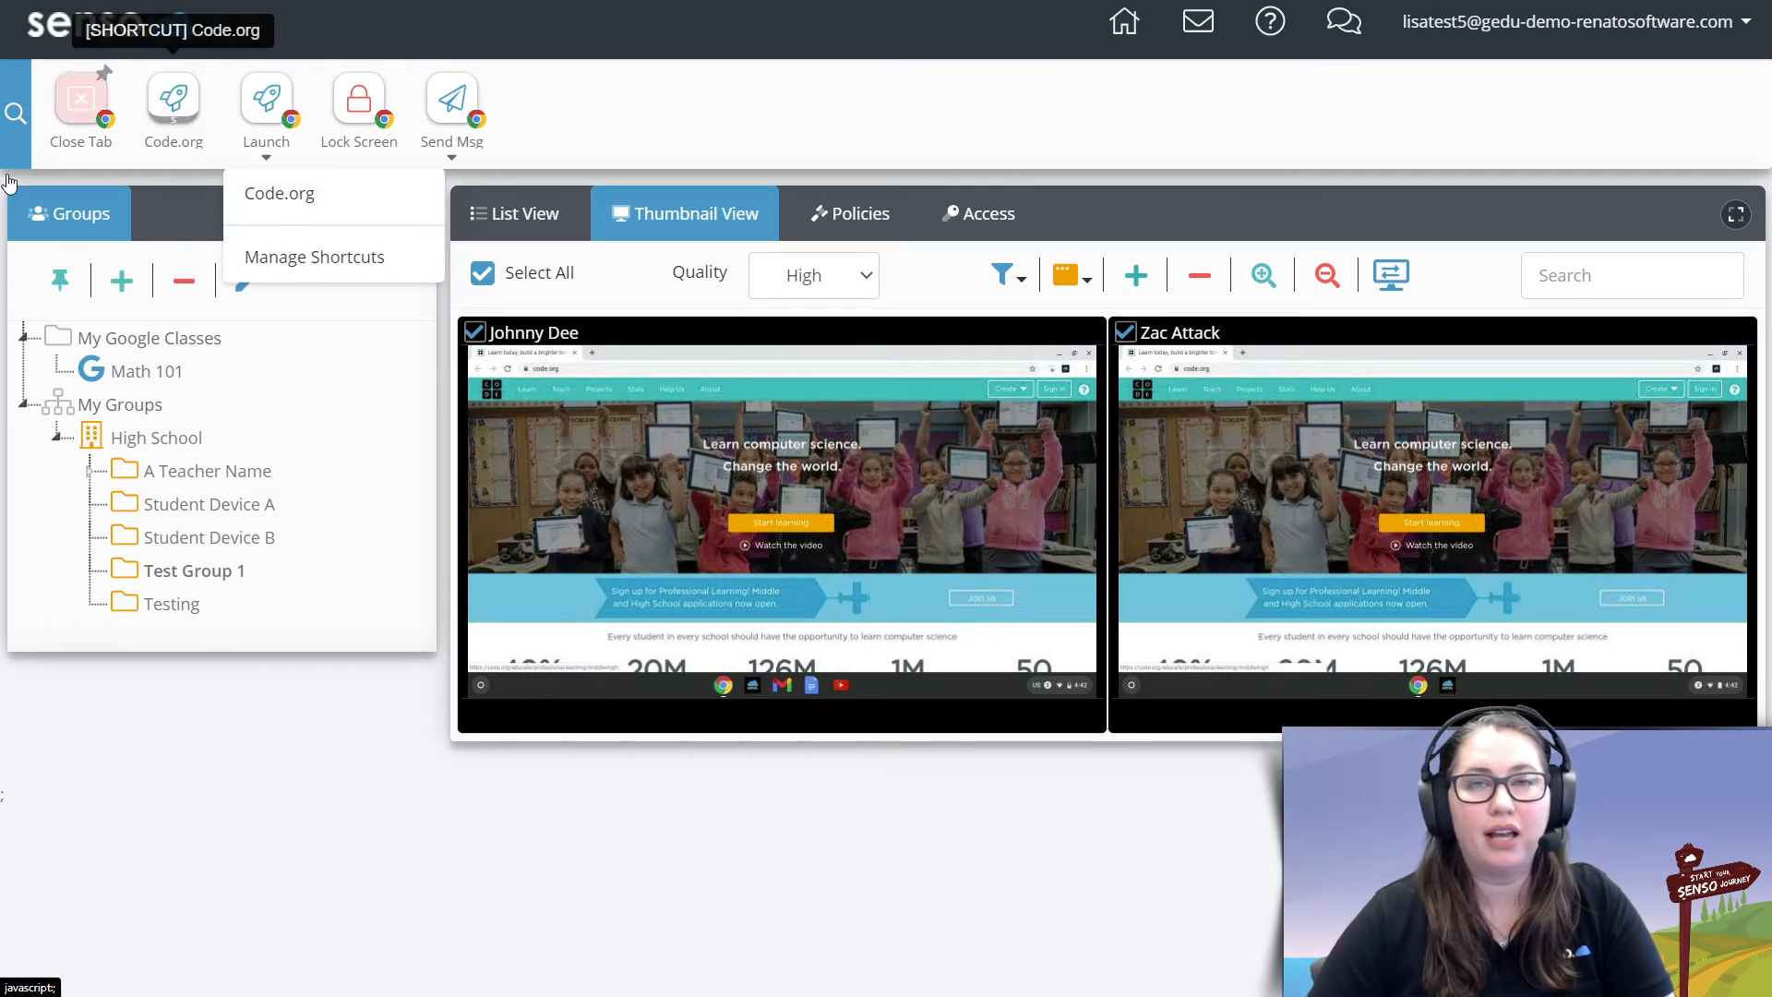
pyautogui.click(146, 155)
pyautogui.click(189, 112)
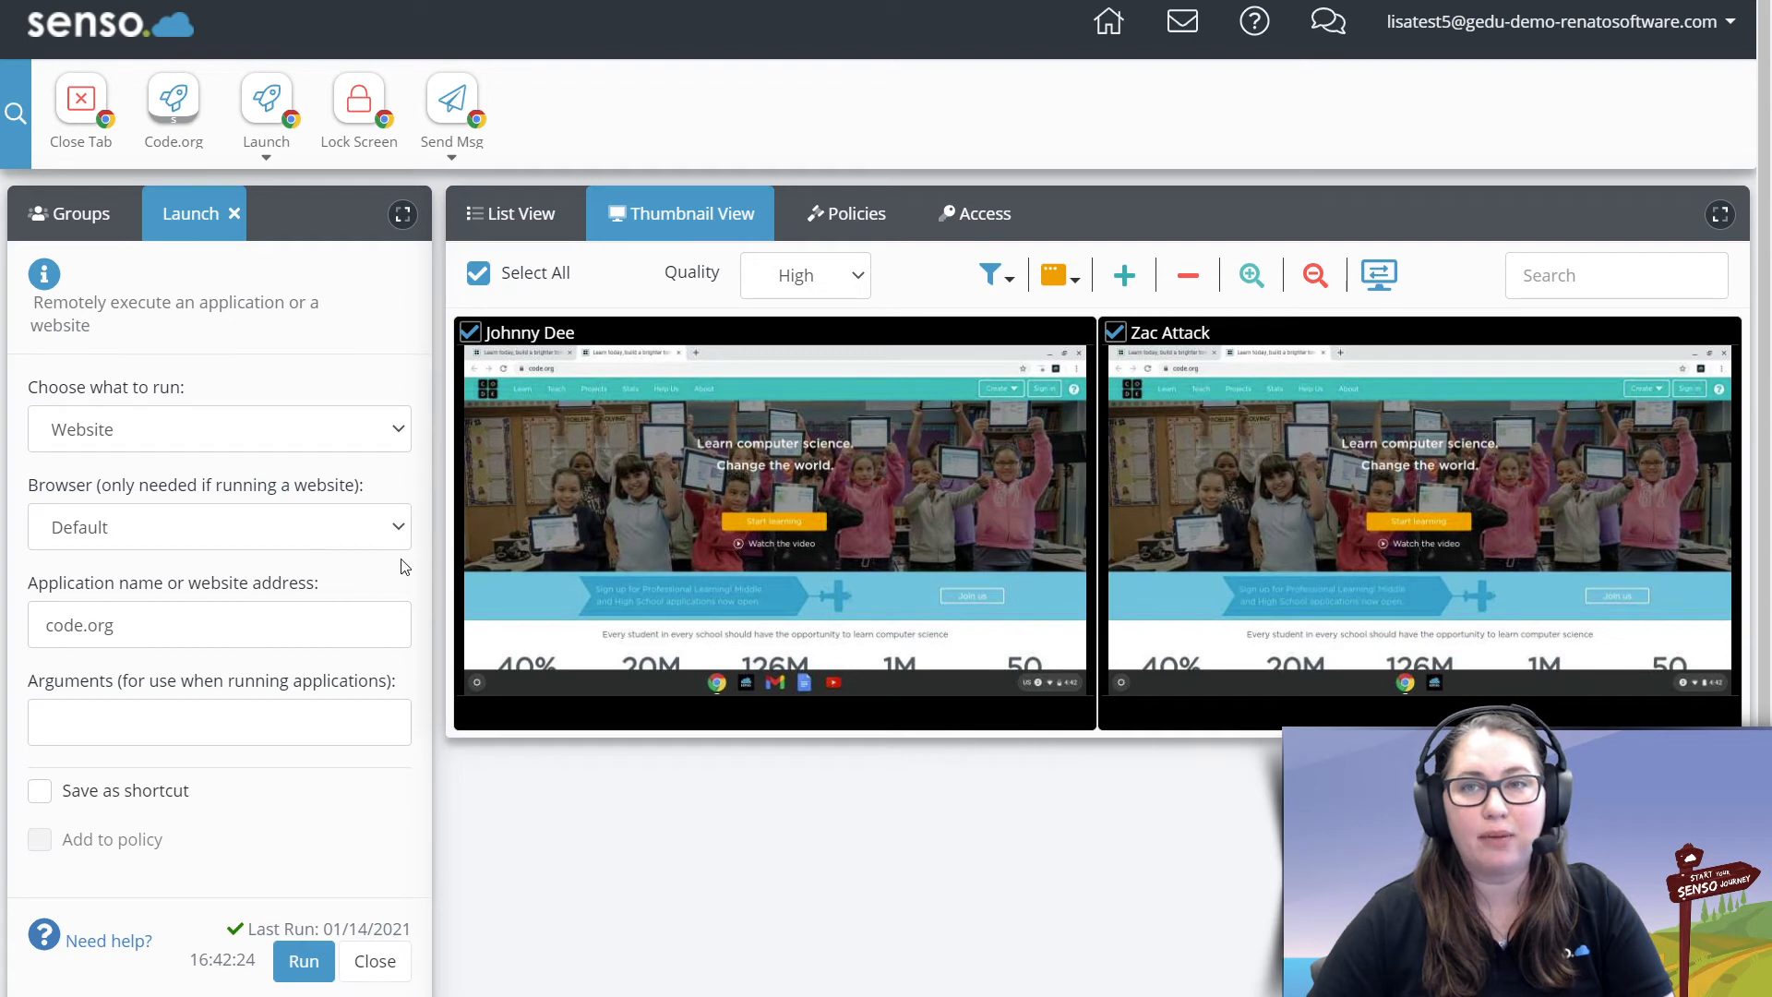
# Launch istation.com on the selected Chromebooks and save it as a shortcut named Istation that is shown as an icon
pyautogui.moveTo(158, 623); pyautogui.dragTo(40, 619)
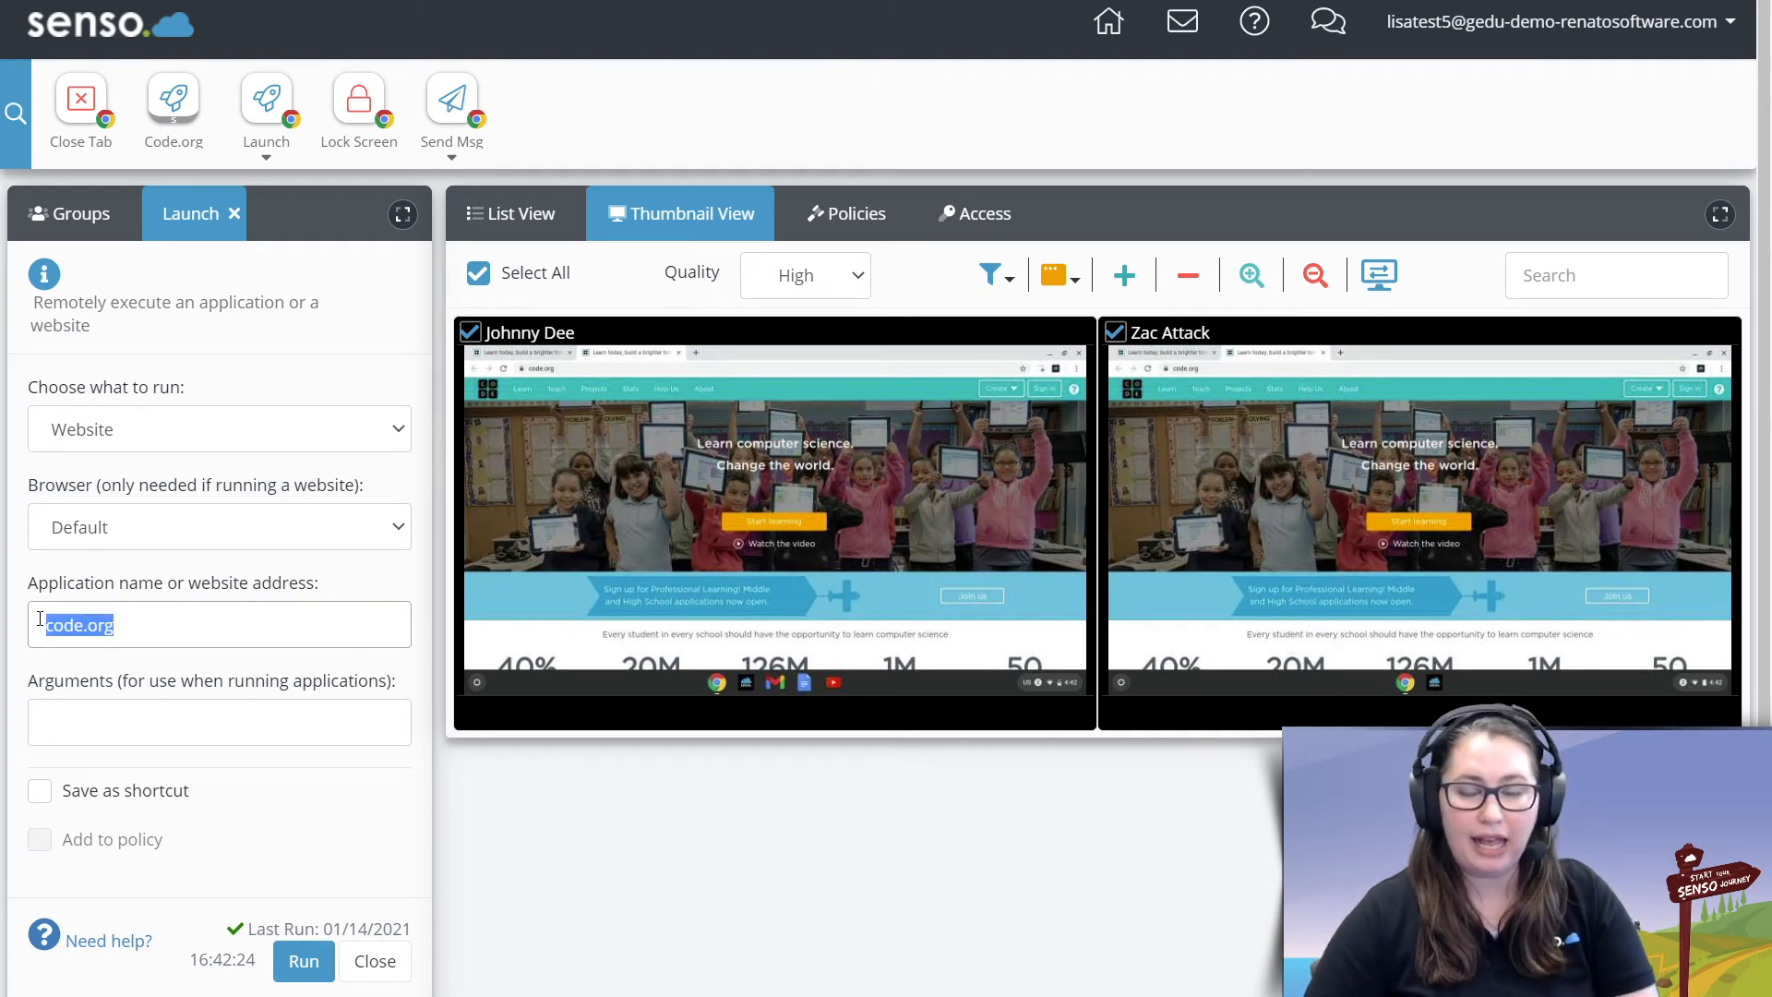
pyautogui.write('istation.com')
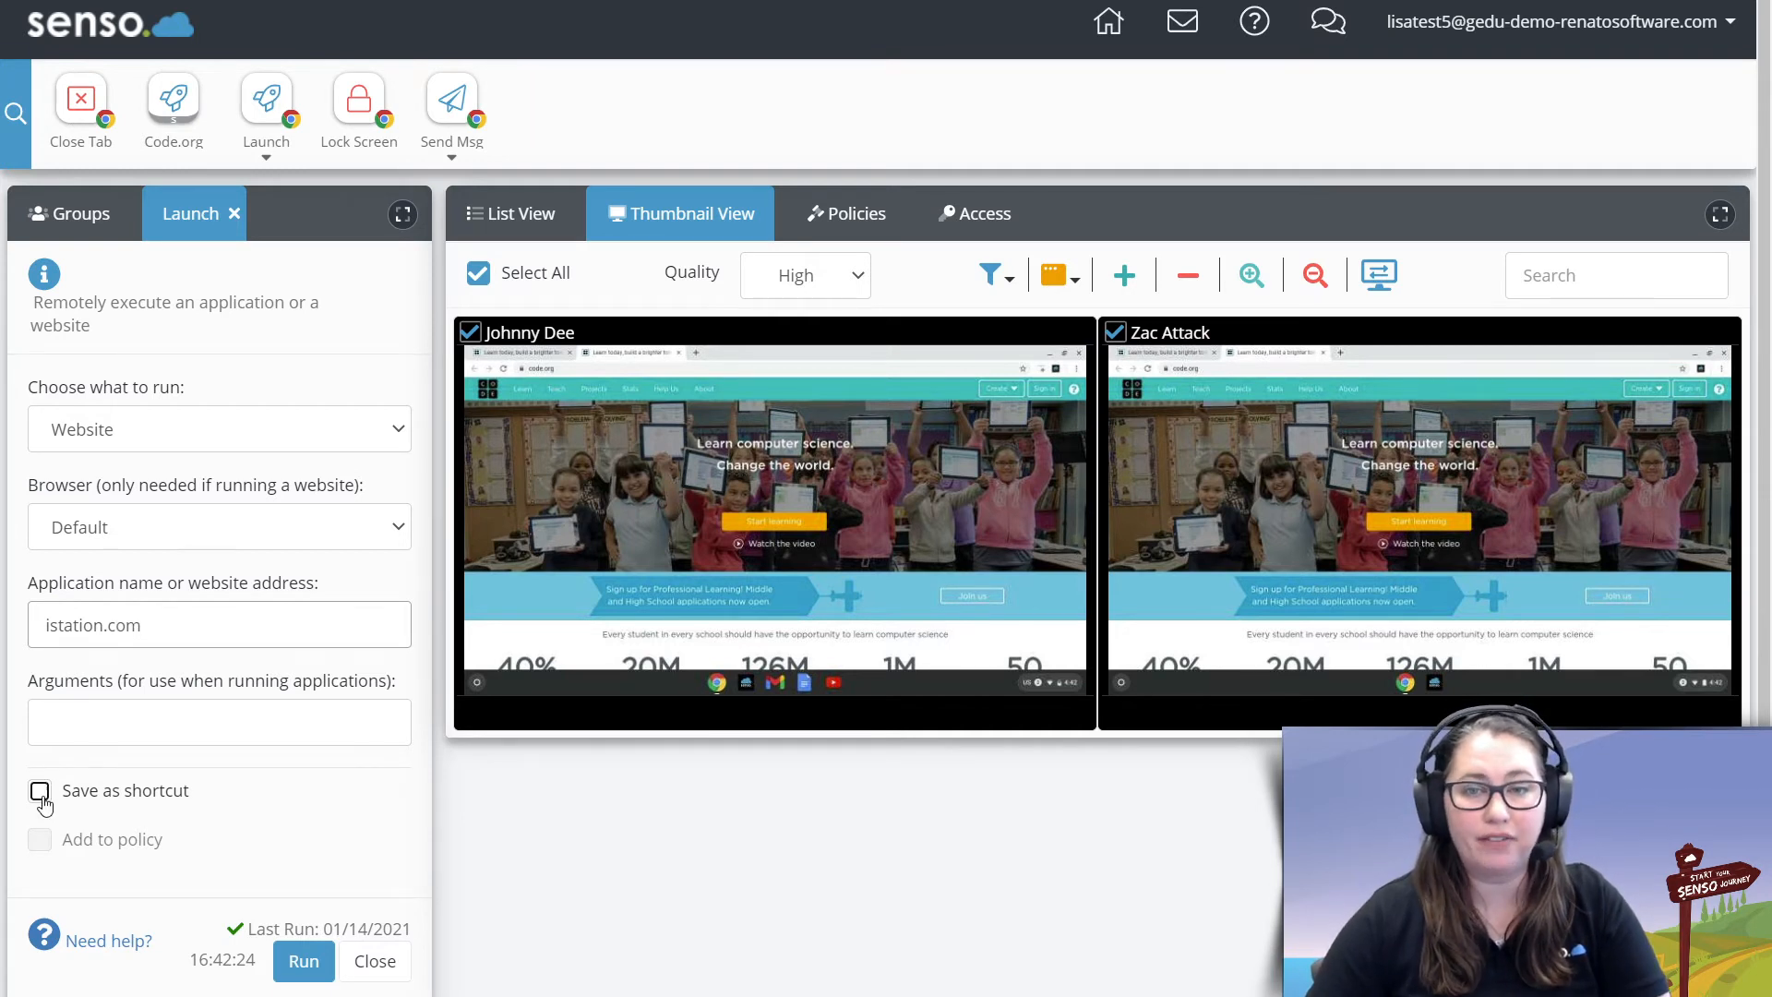
pyautogui.click(41, 796)
pyautogui.scroll(-2, 166, 791)
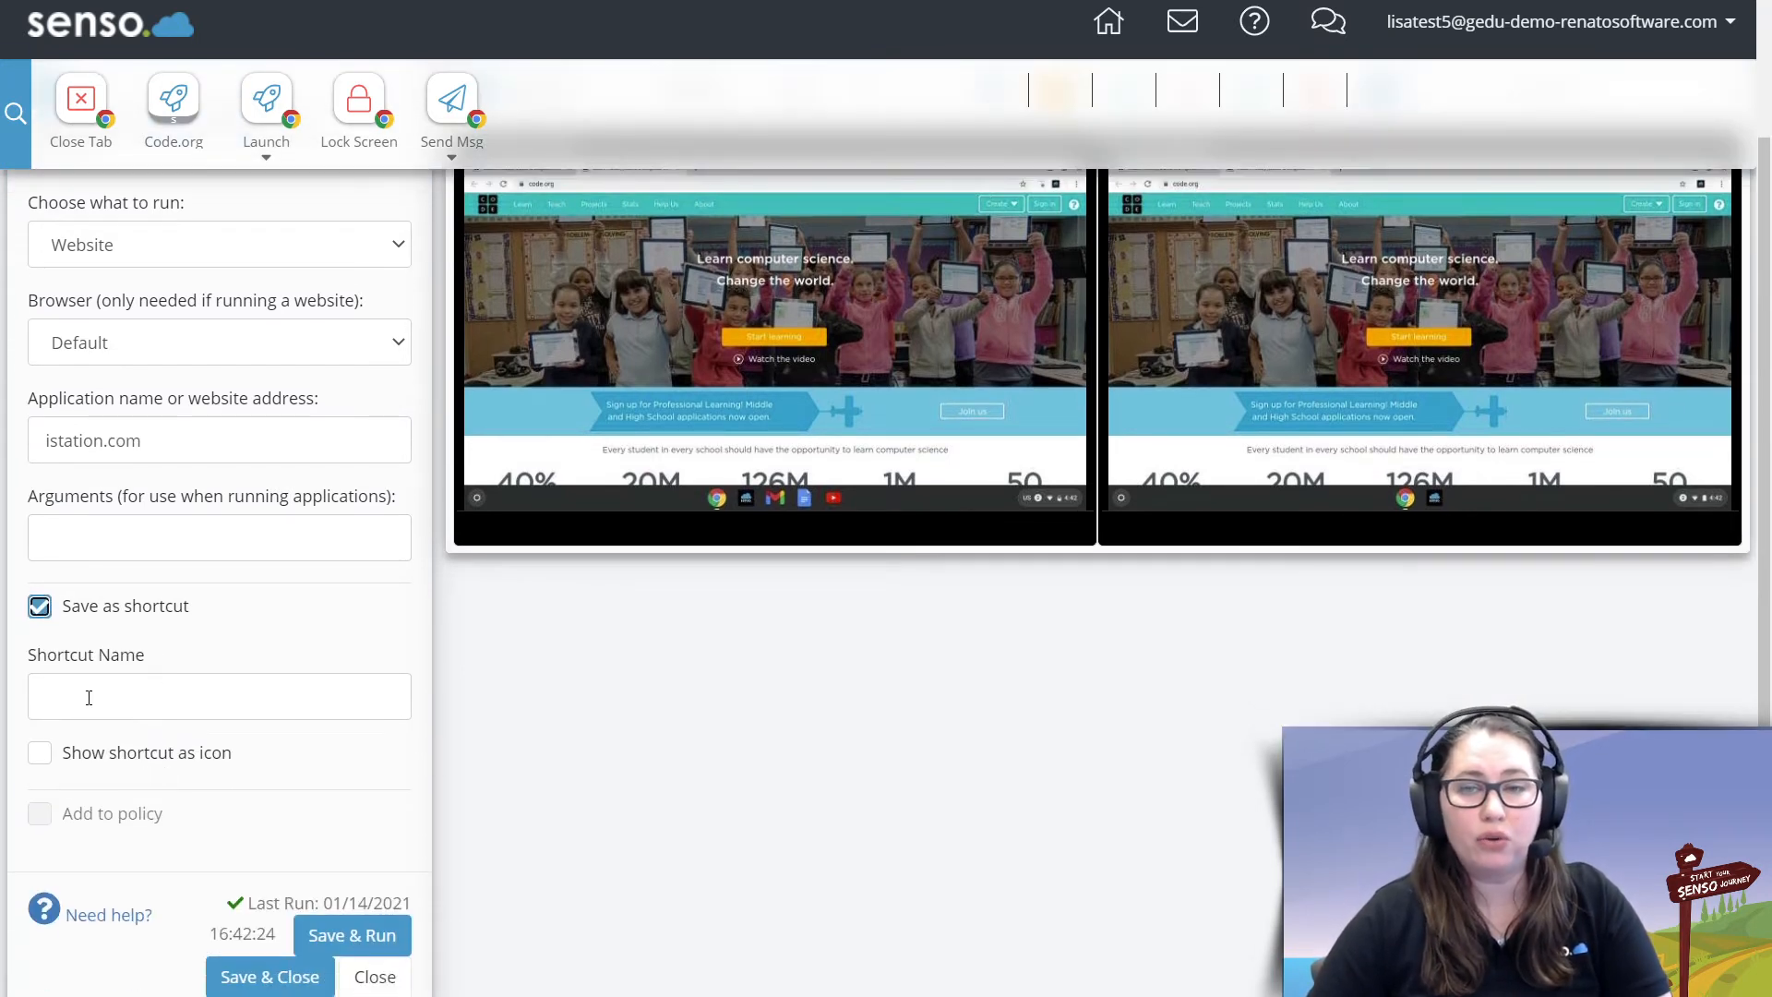
pyautogui.click(41, 759)
pyautogui.click(123, 704)
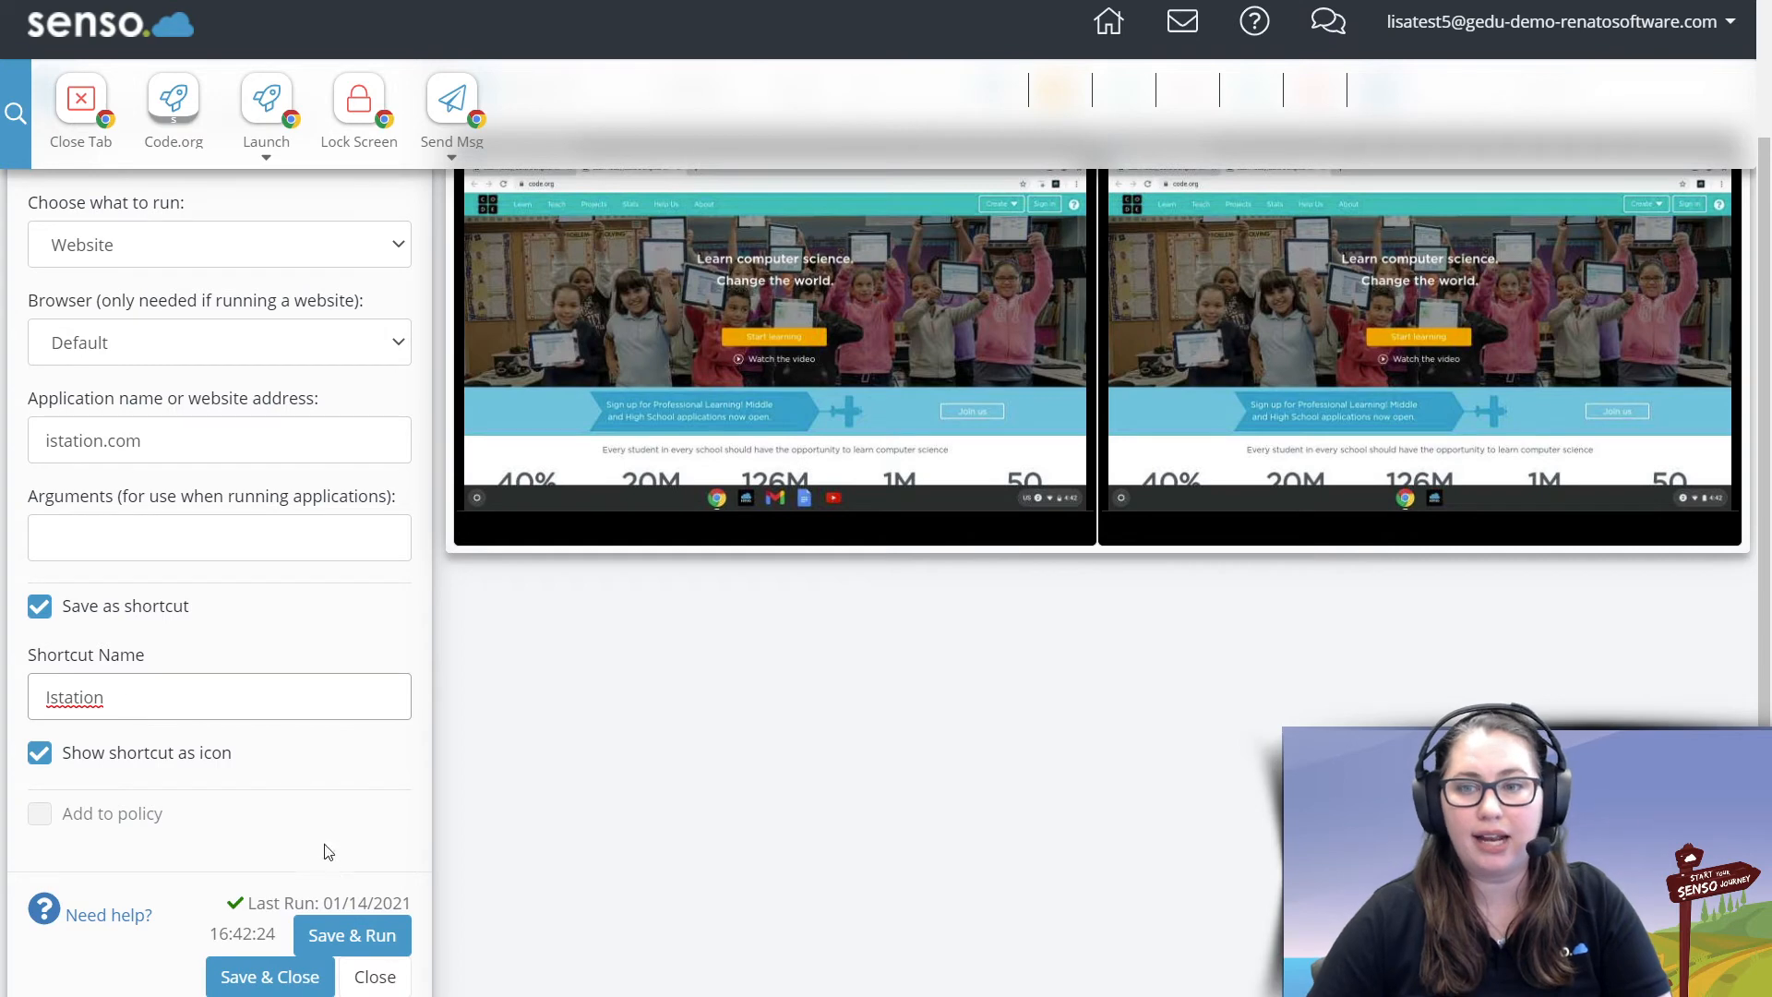
pyautogui.click(346, 938)
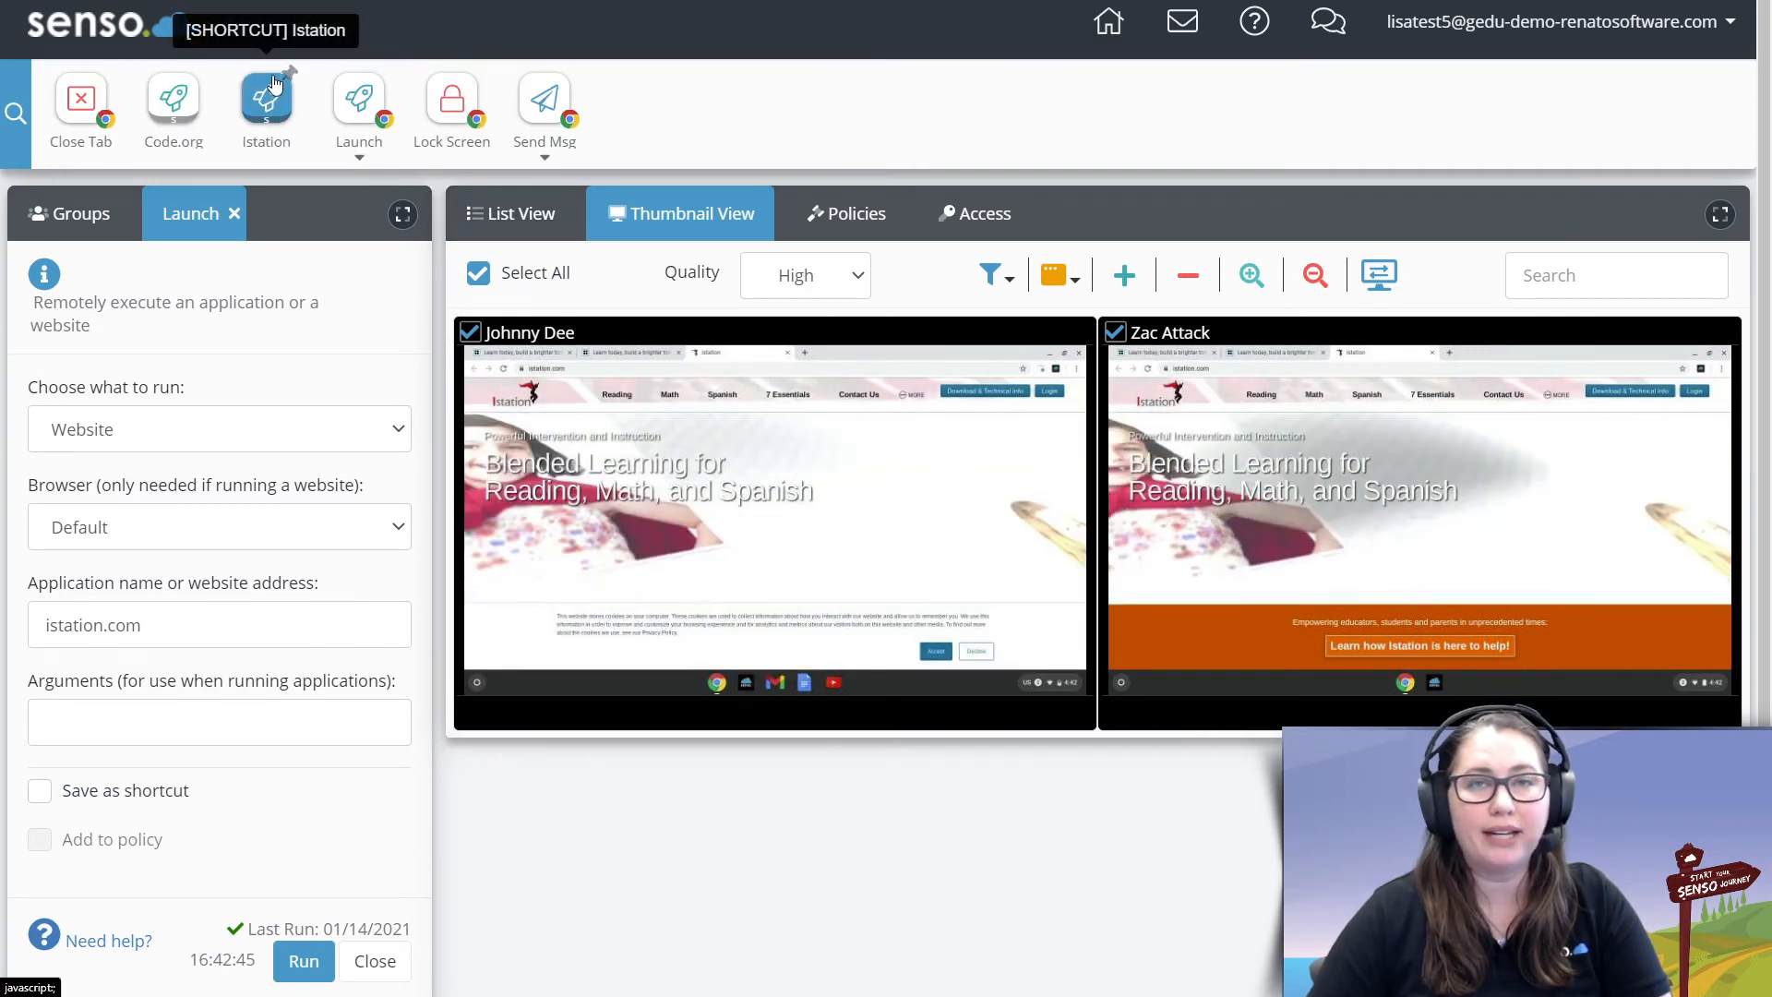
# Manage the Launch shortcuts: open the Code.org shortcut's settings to view them, and remove the Istation shortcut
pyautogui.click(359, 148)
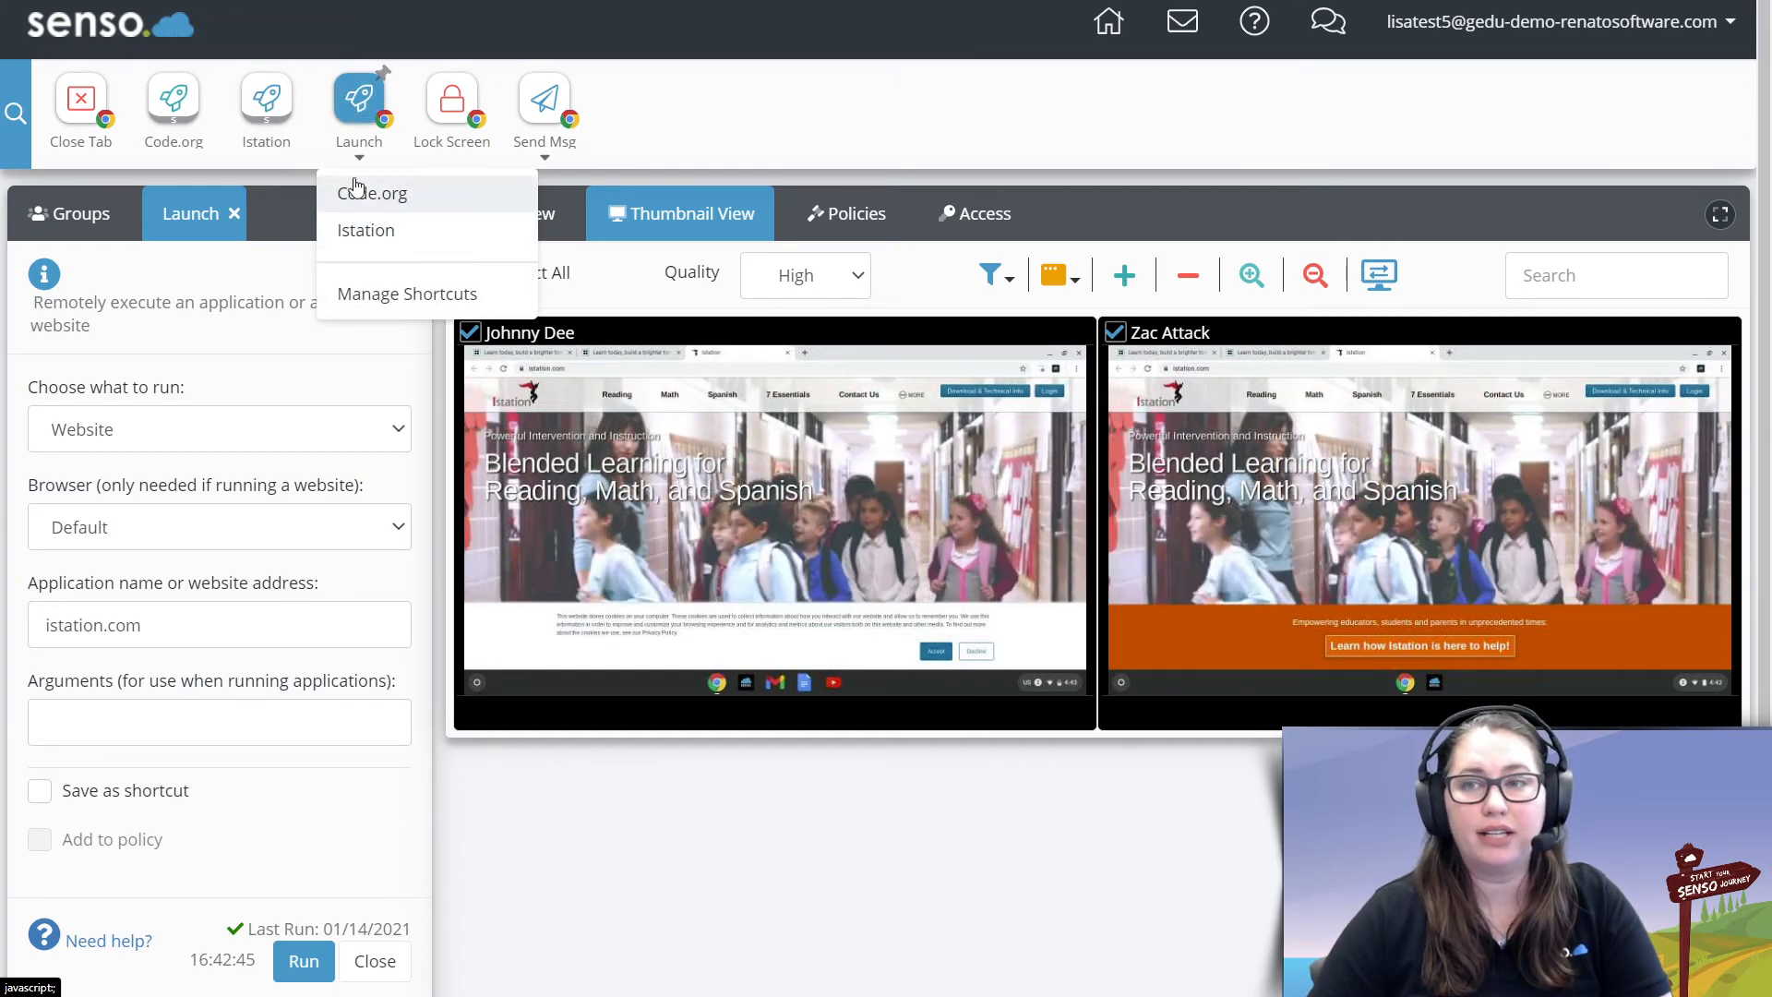
pyautogui.click(375, 291)
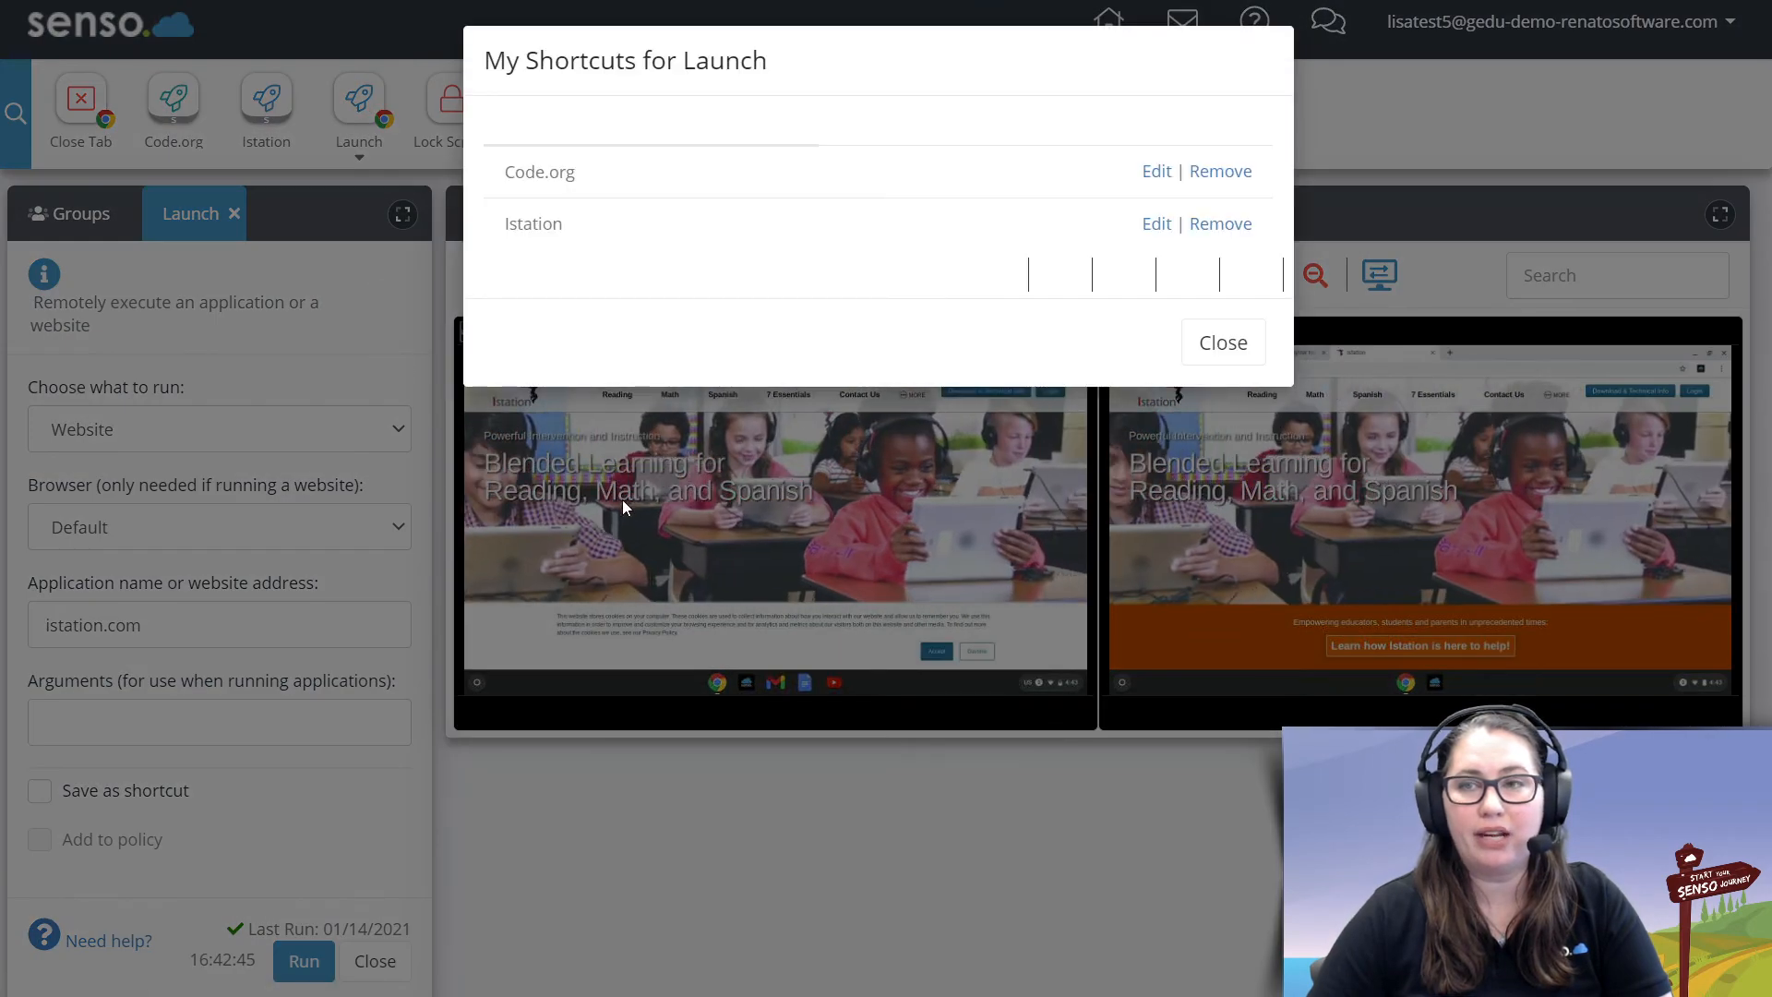
pyautogui.click(1165, 174)
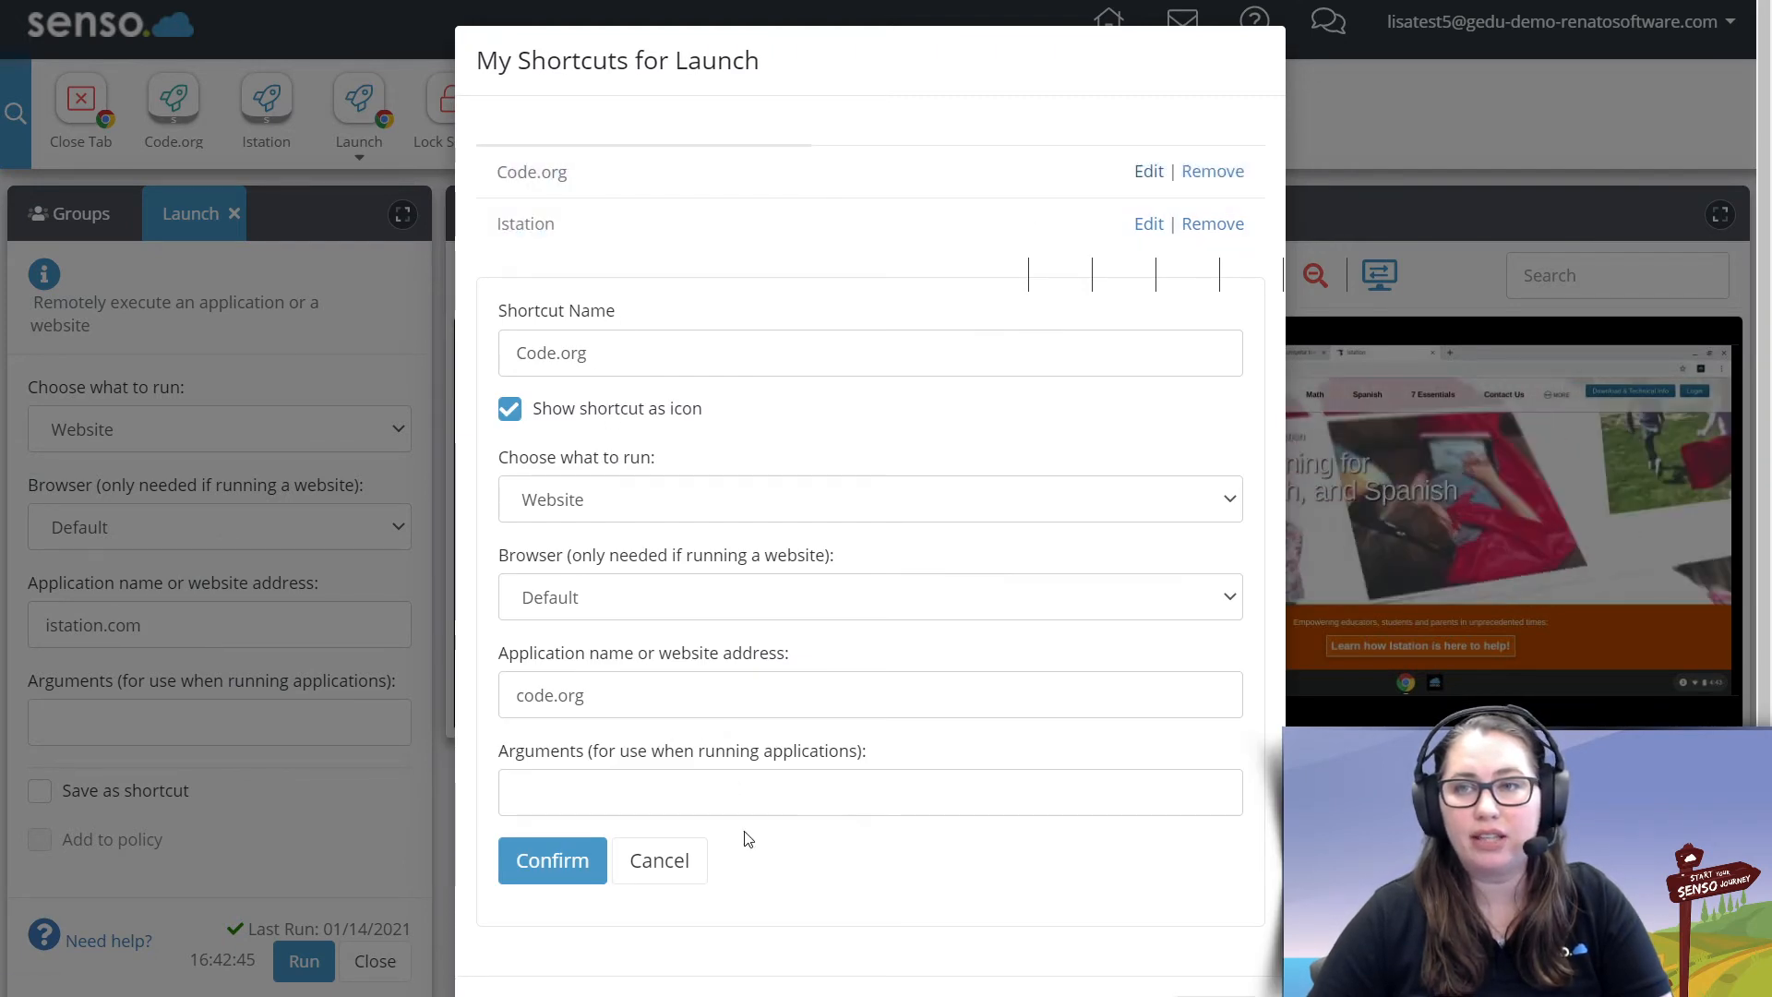
pyautogui.click(1227, 227)
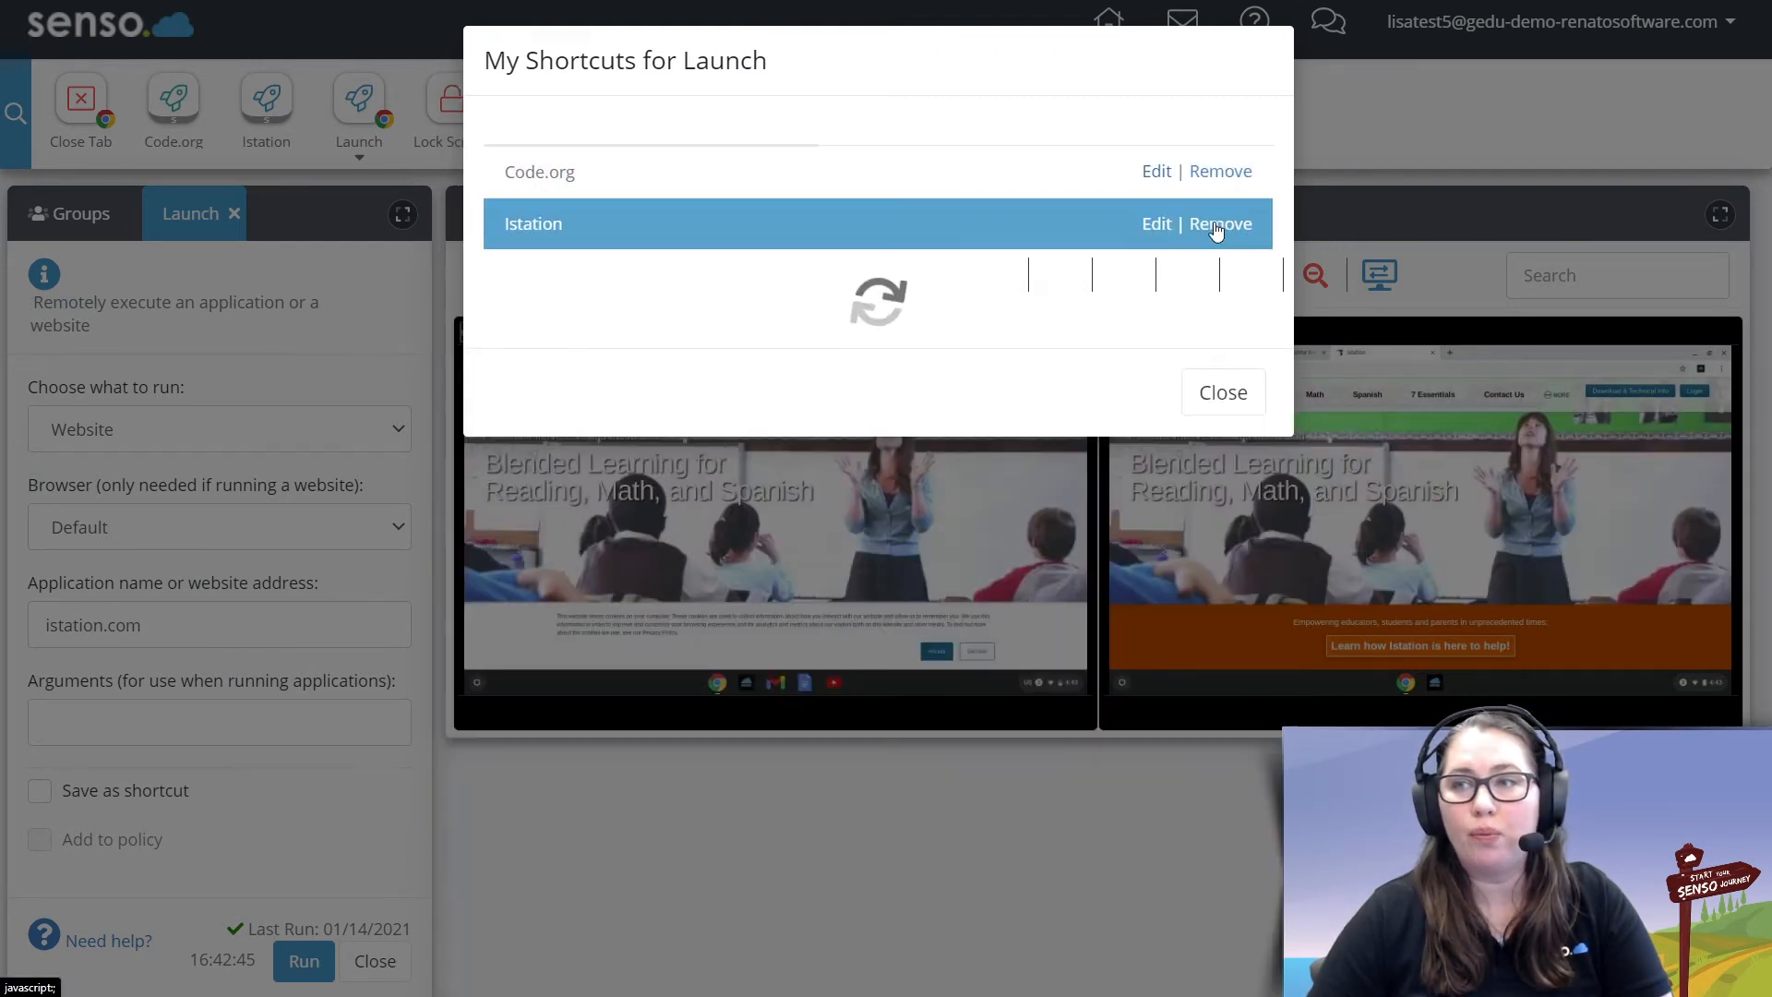
pyautogui.click(571, 369)
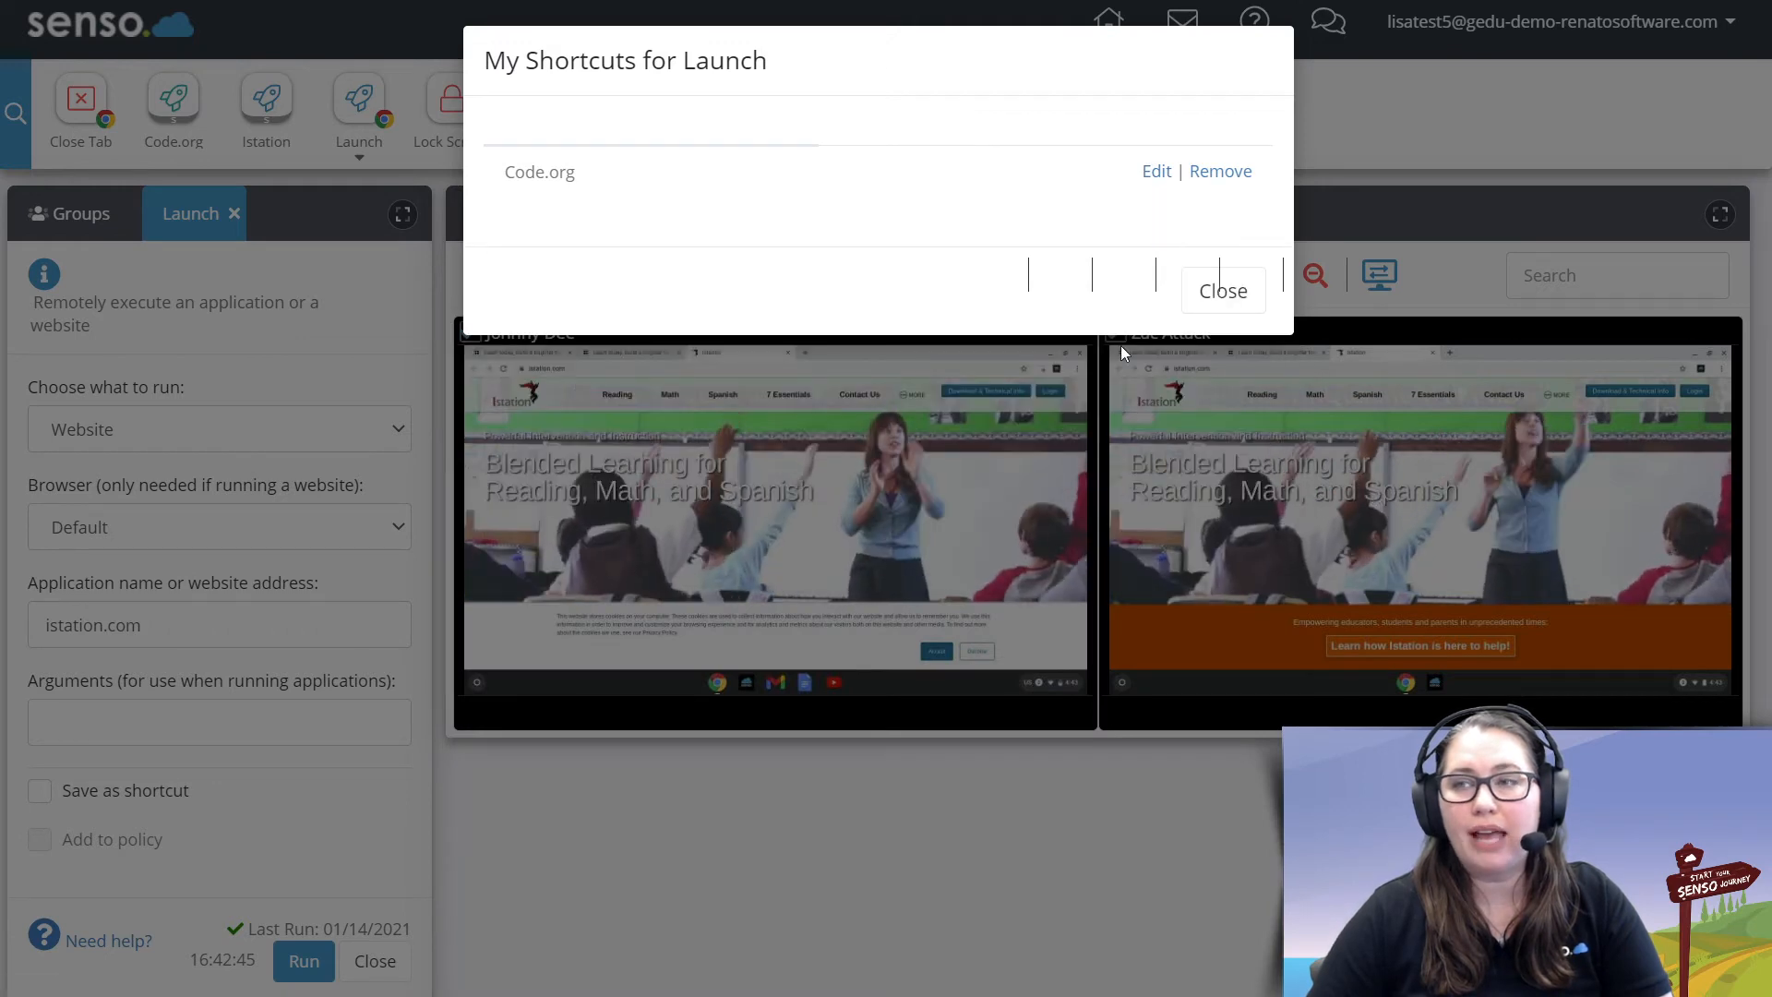
pyautogui.click(1225, 290)
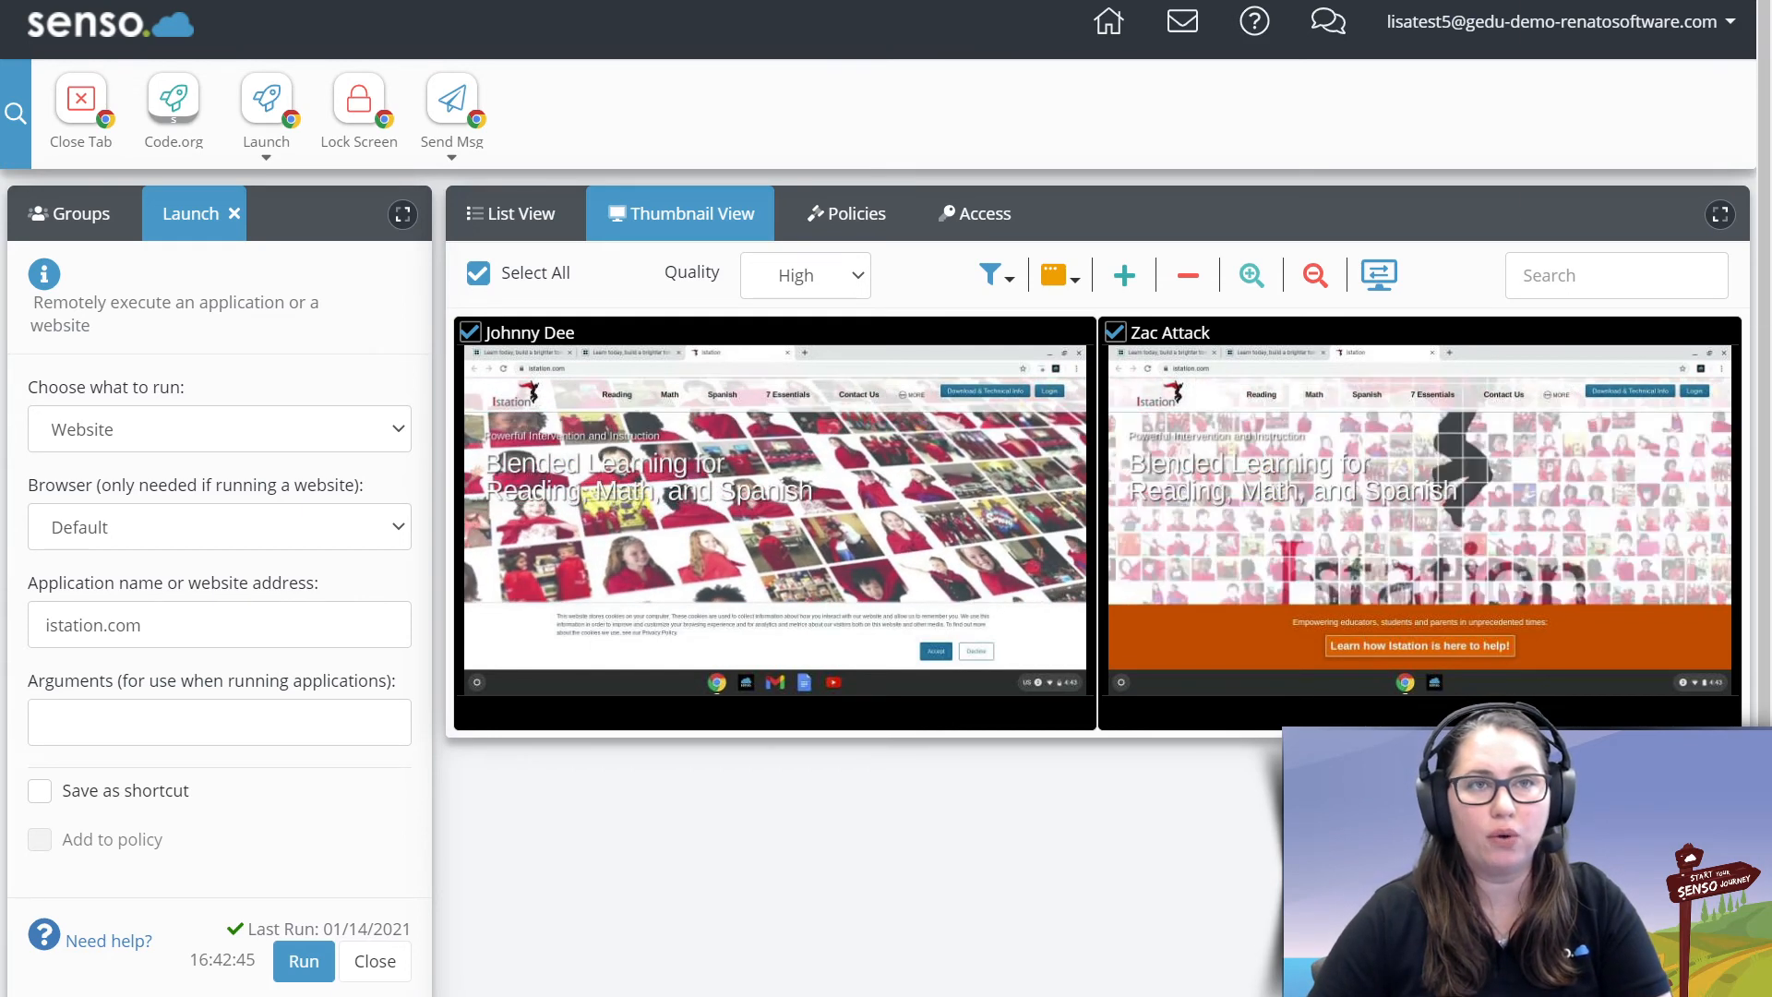
# Copy the ID of the Slides Chrome app from Chrome's Extensions page
pyautogui.click(1757, 0)
pyautogui.moveTo(1606, 199)
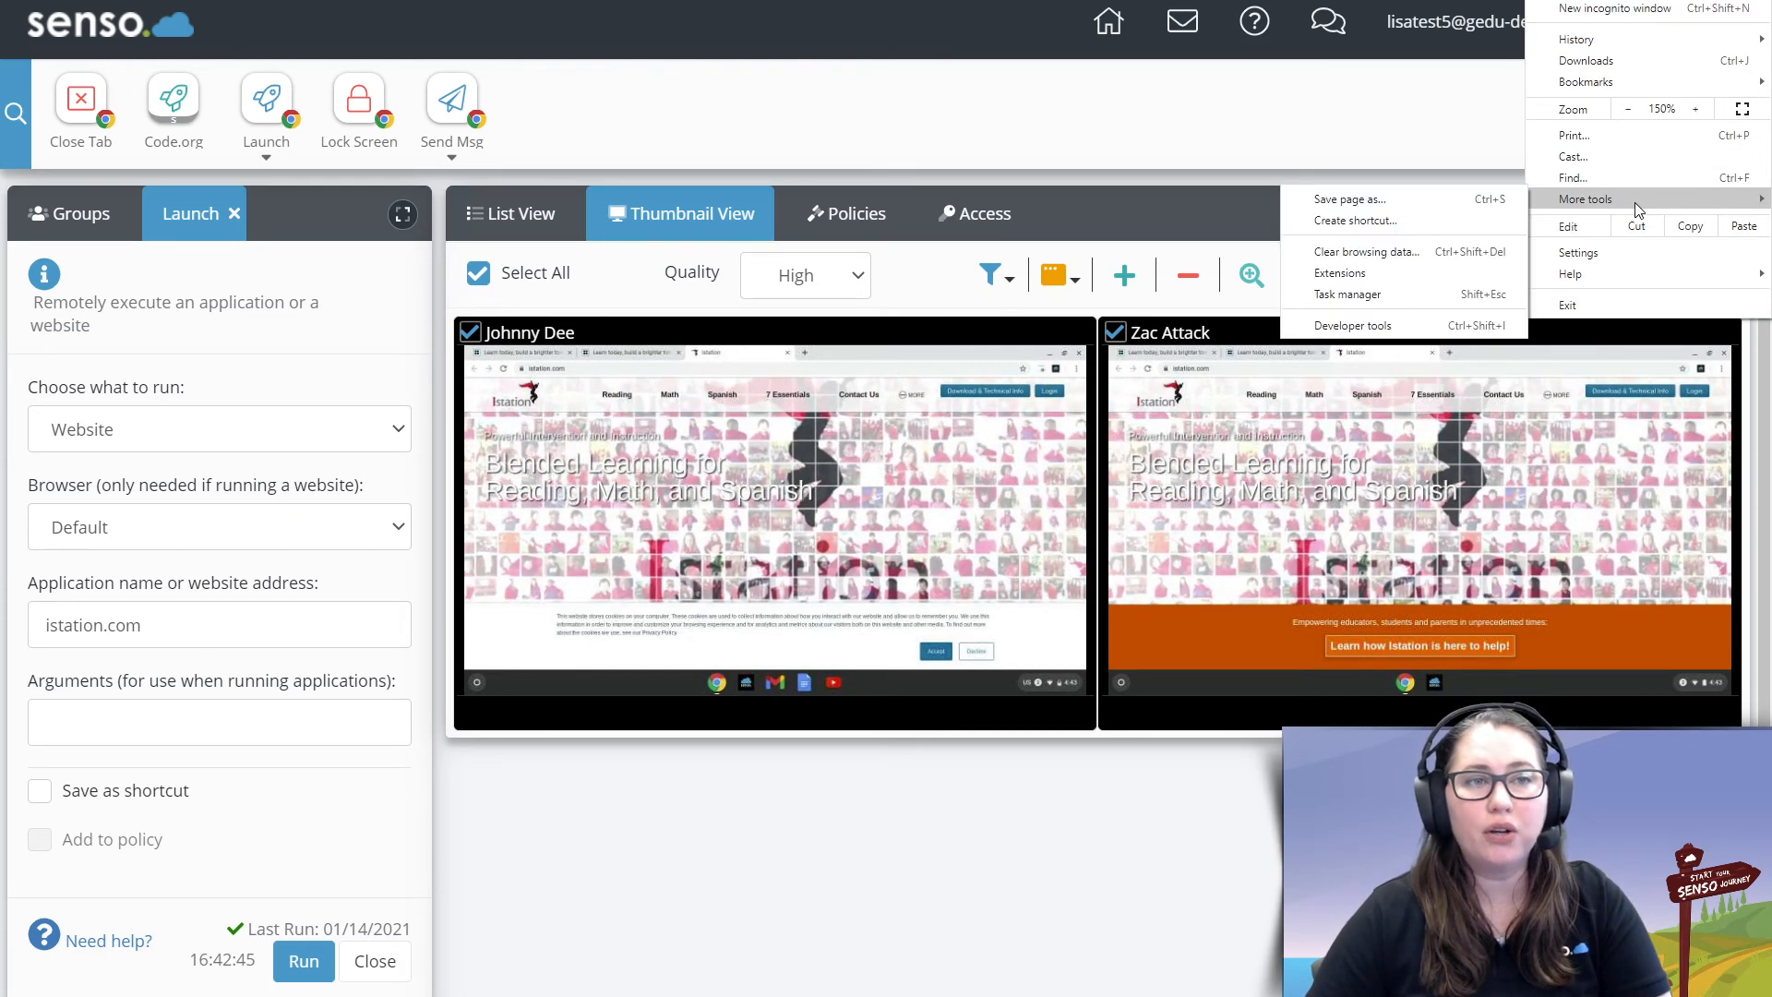
pyautogui.click(1339, 273)
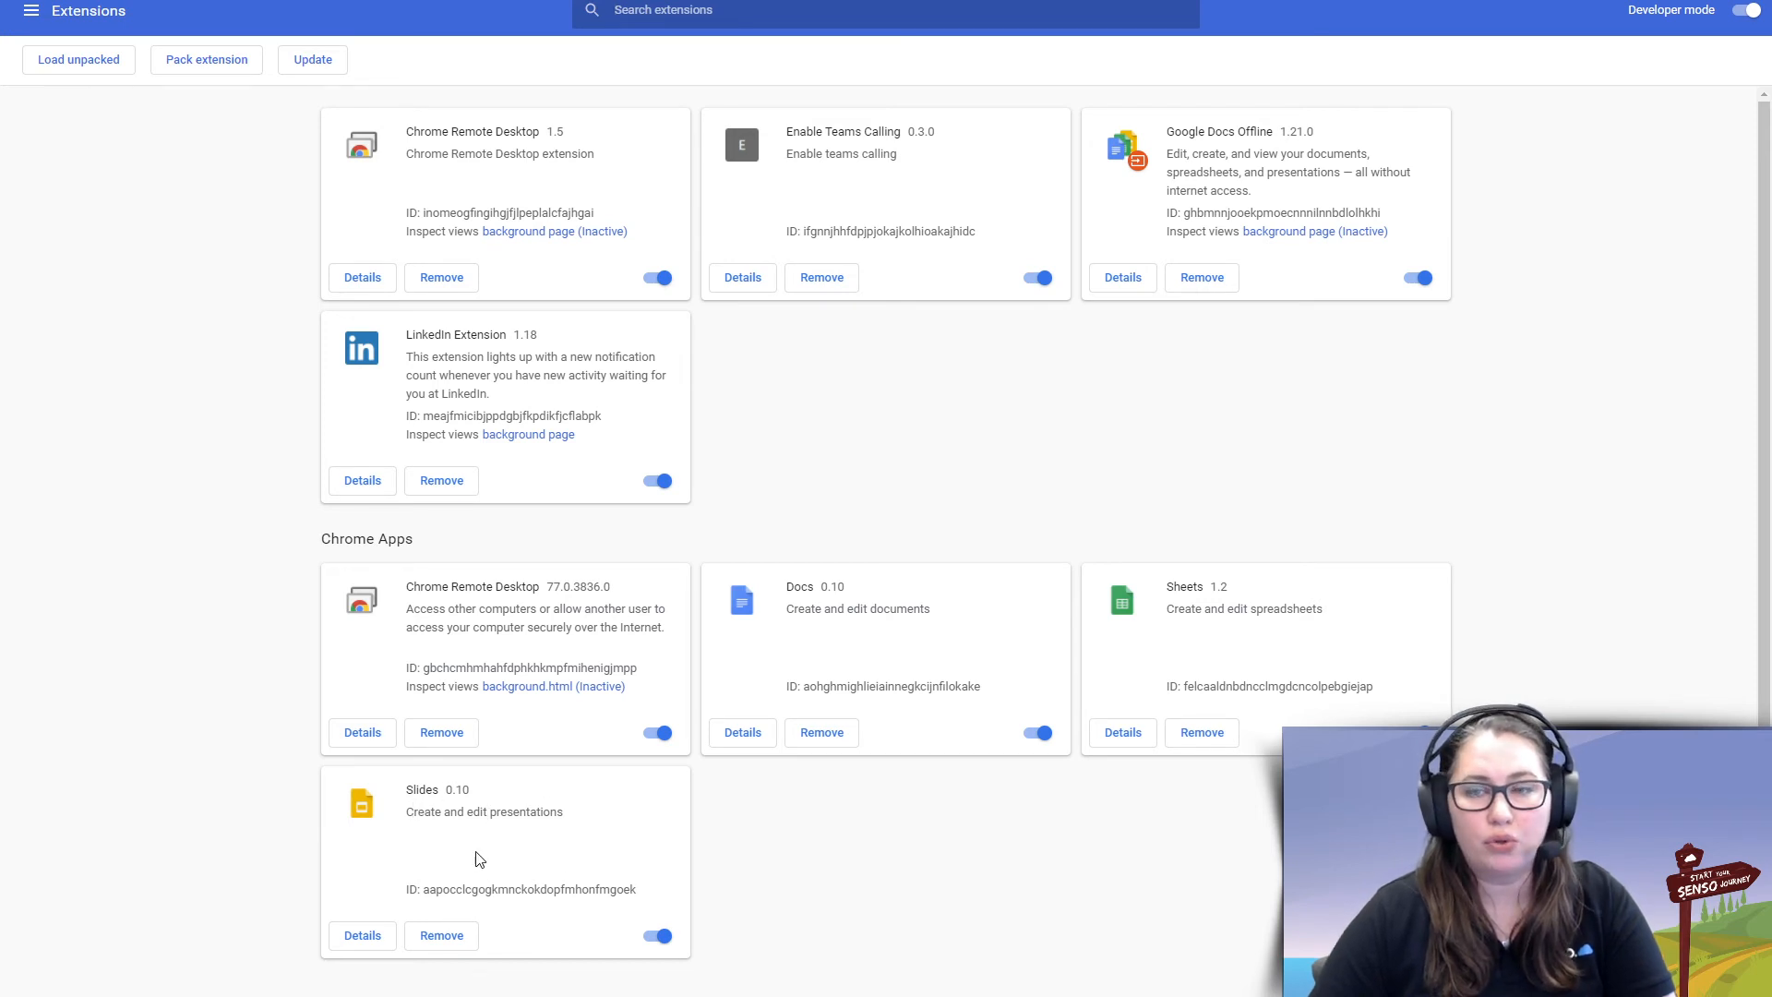
pyautogui.moveTo(639, 892); pyautogui.dragTo(425, 895)
pyautogui.rightClick(447, 893)
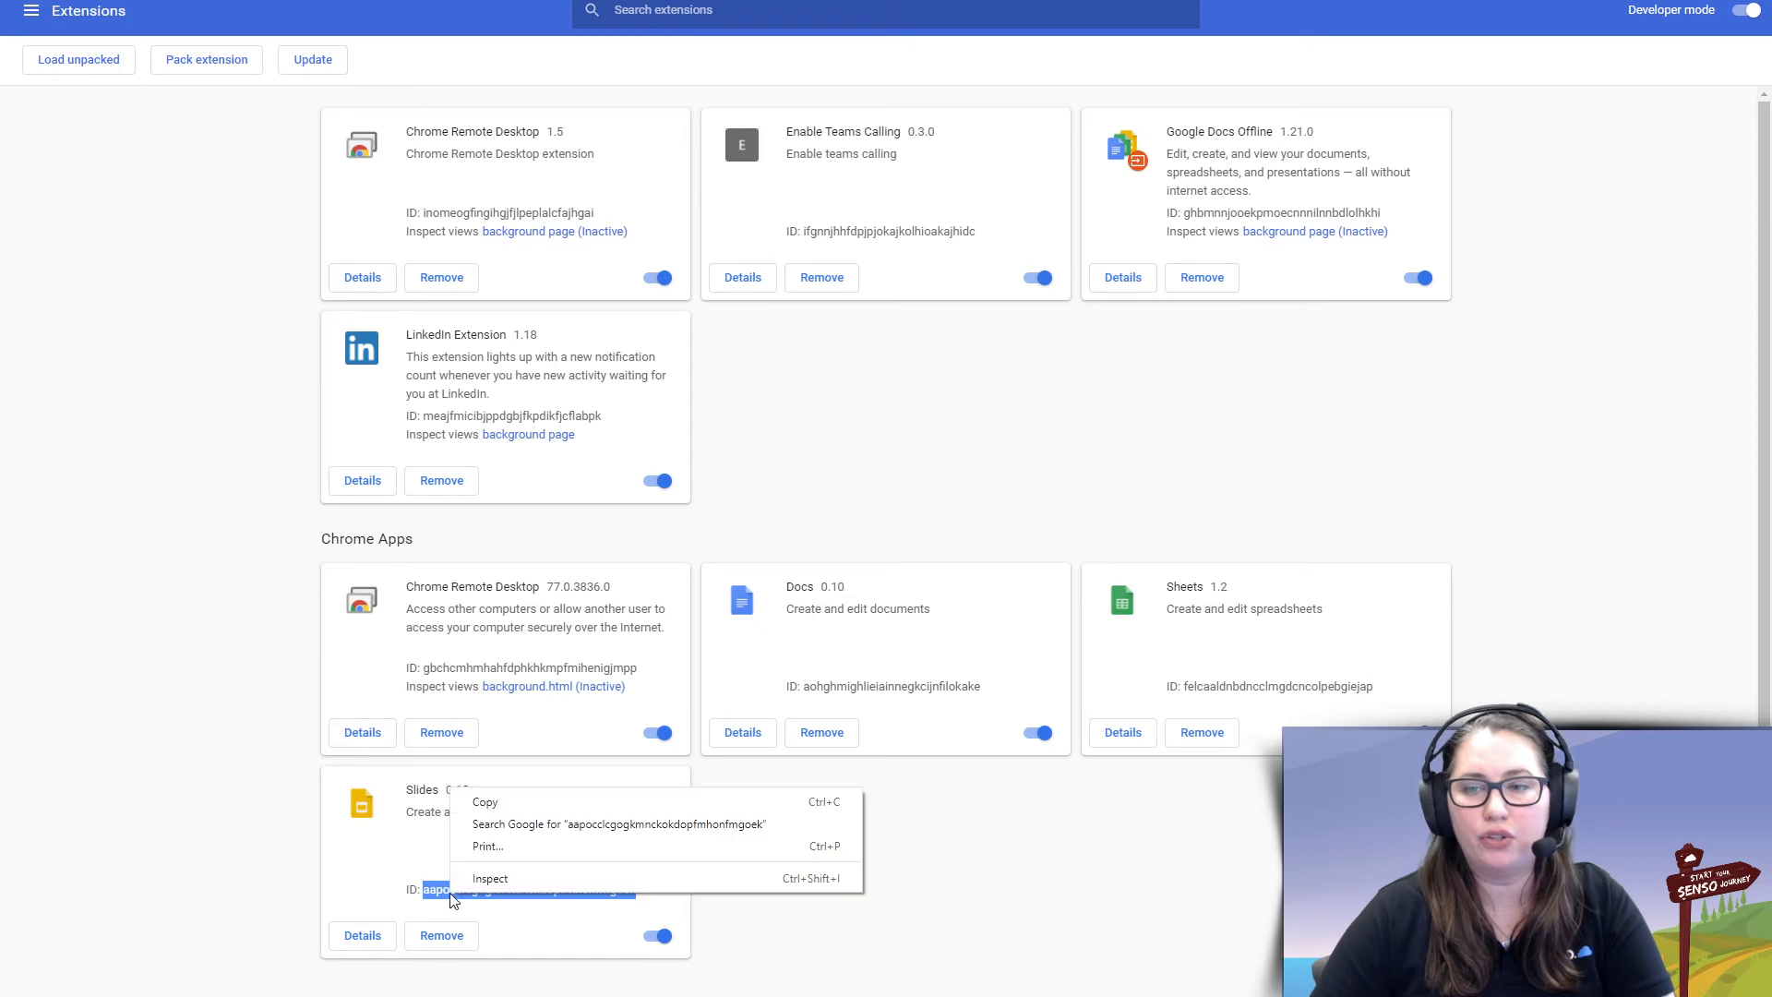
pyautogui.click(506, 801)
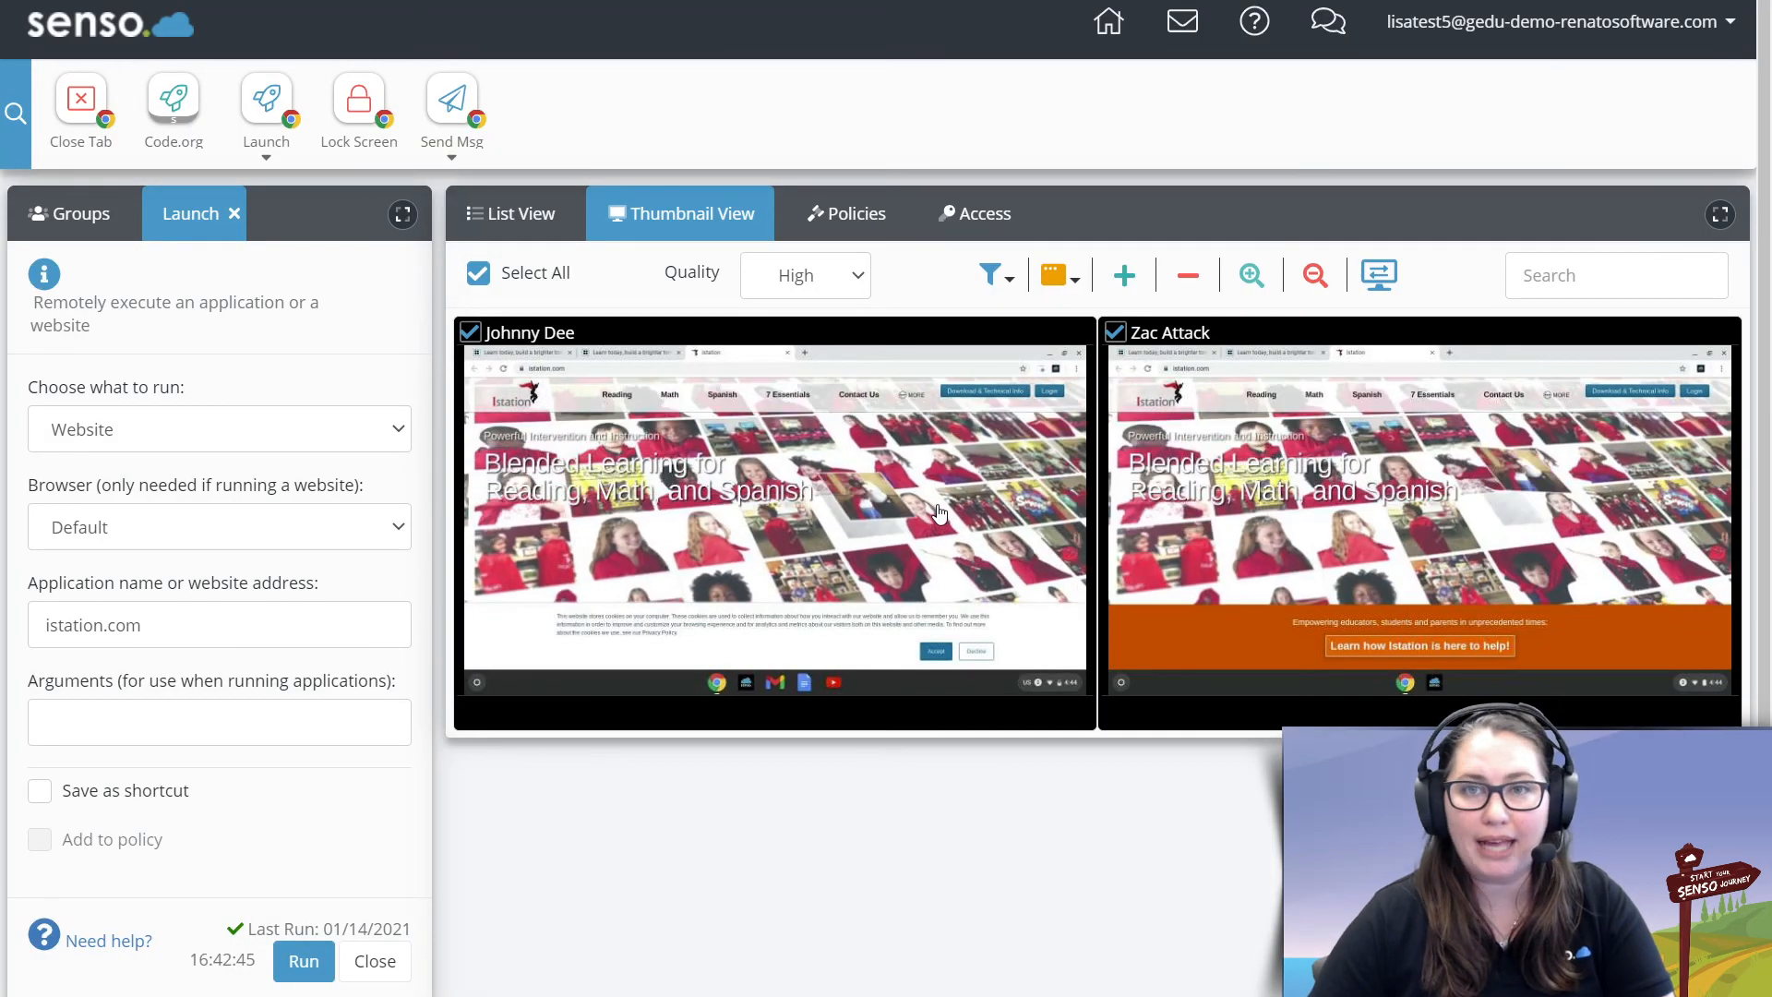
# Set the launch to run an Application and replace istation.com with the copied Slides app ID
pyautogui.click(193, 430)
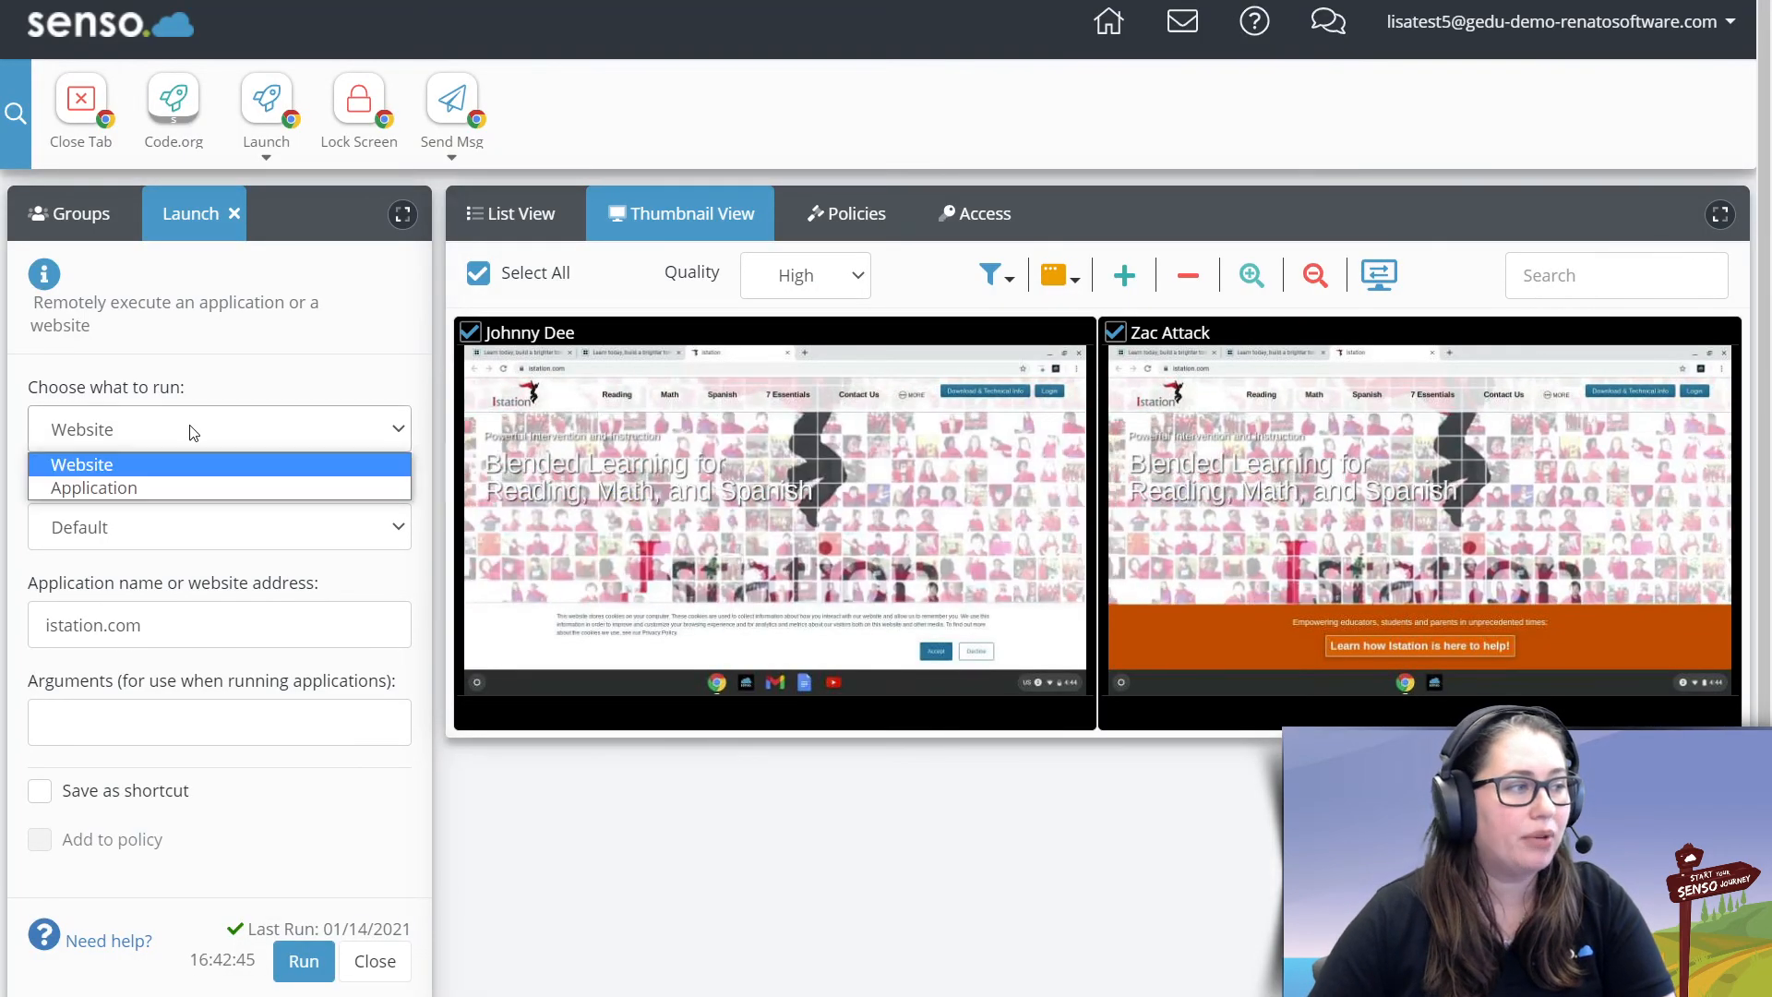
pyautogui.click(190, 487)
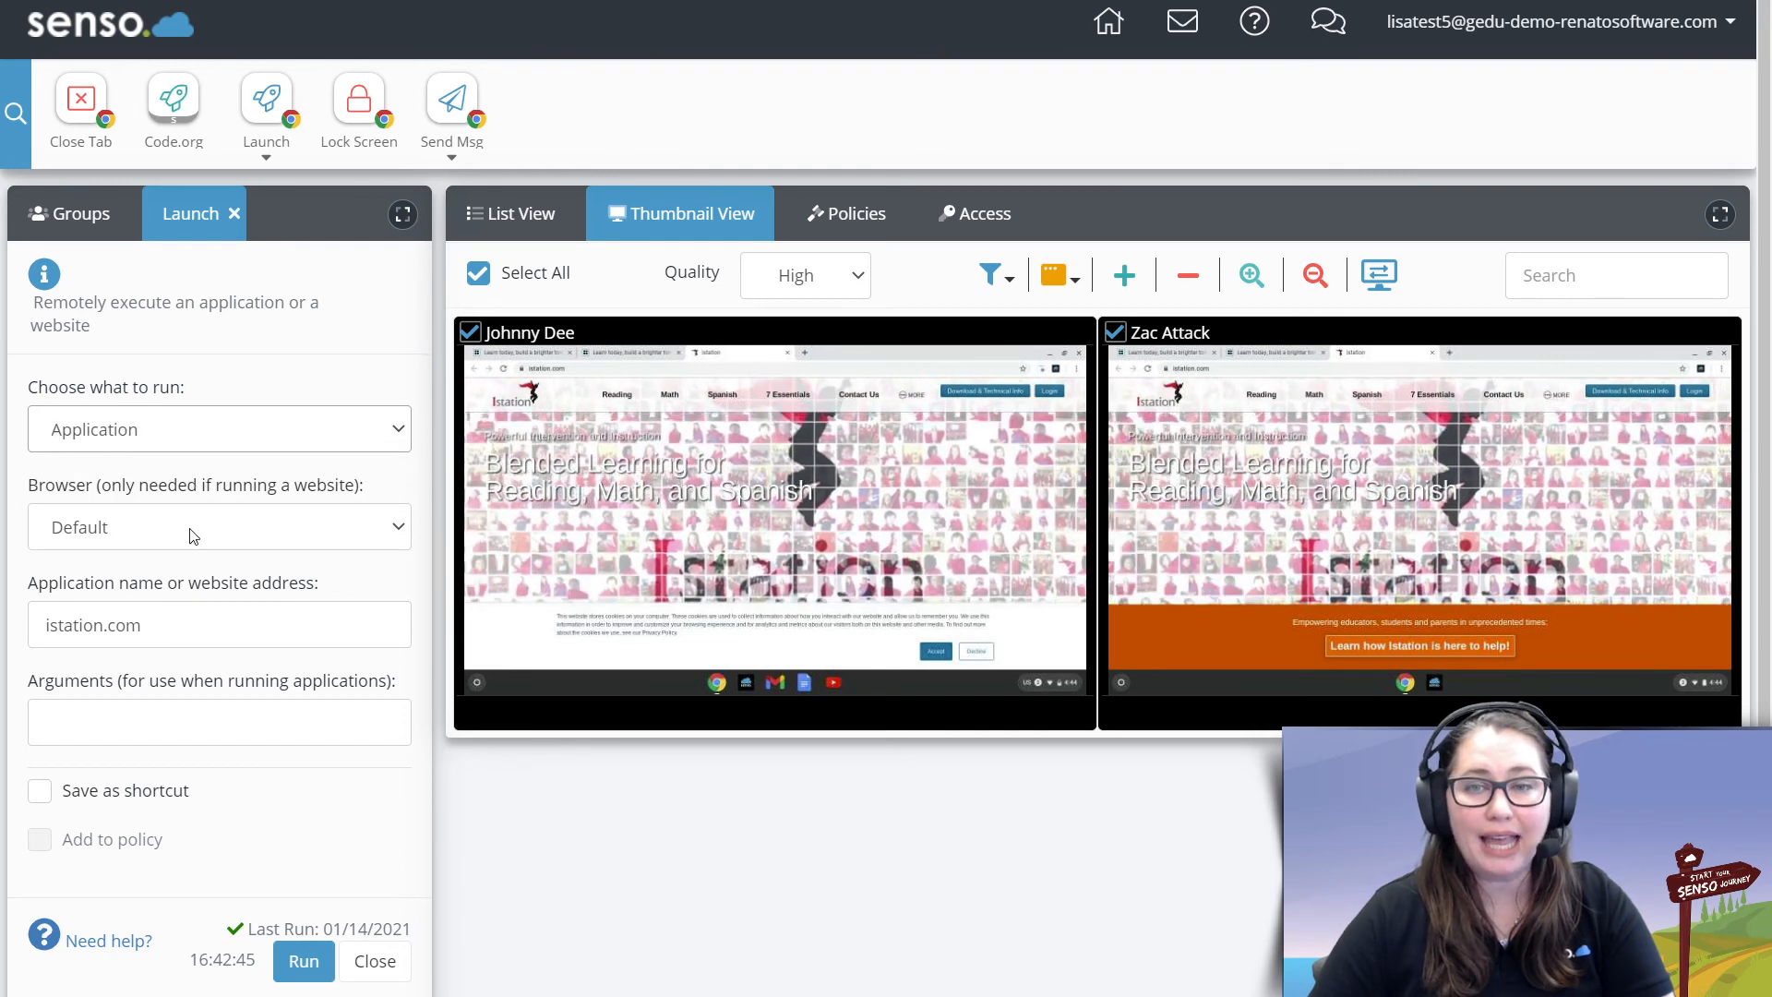
pyautogui.rightClick(118, 724)
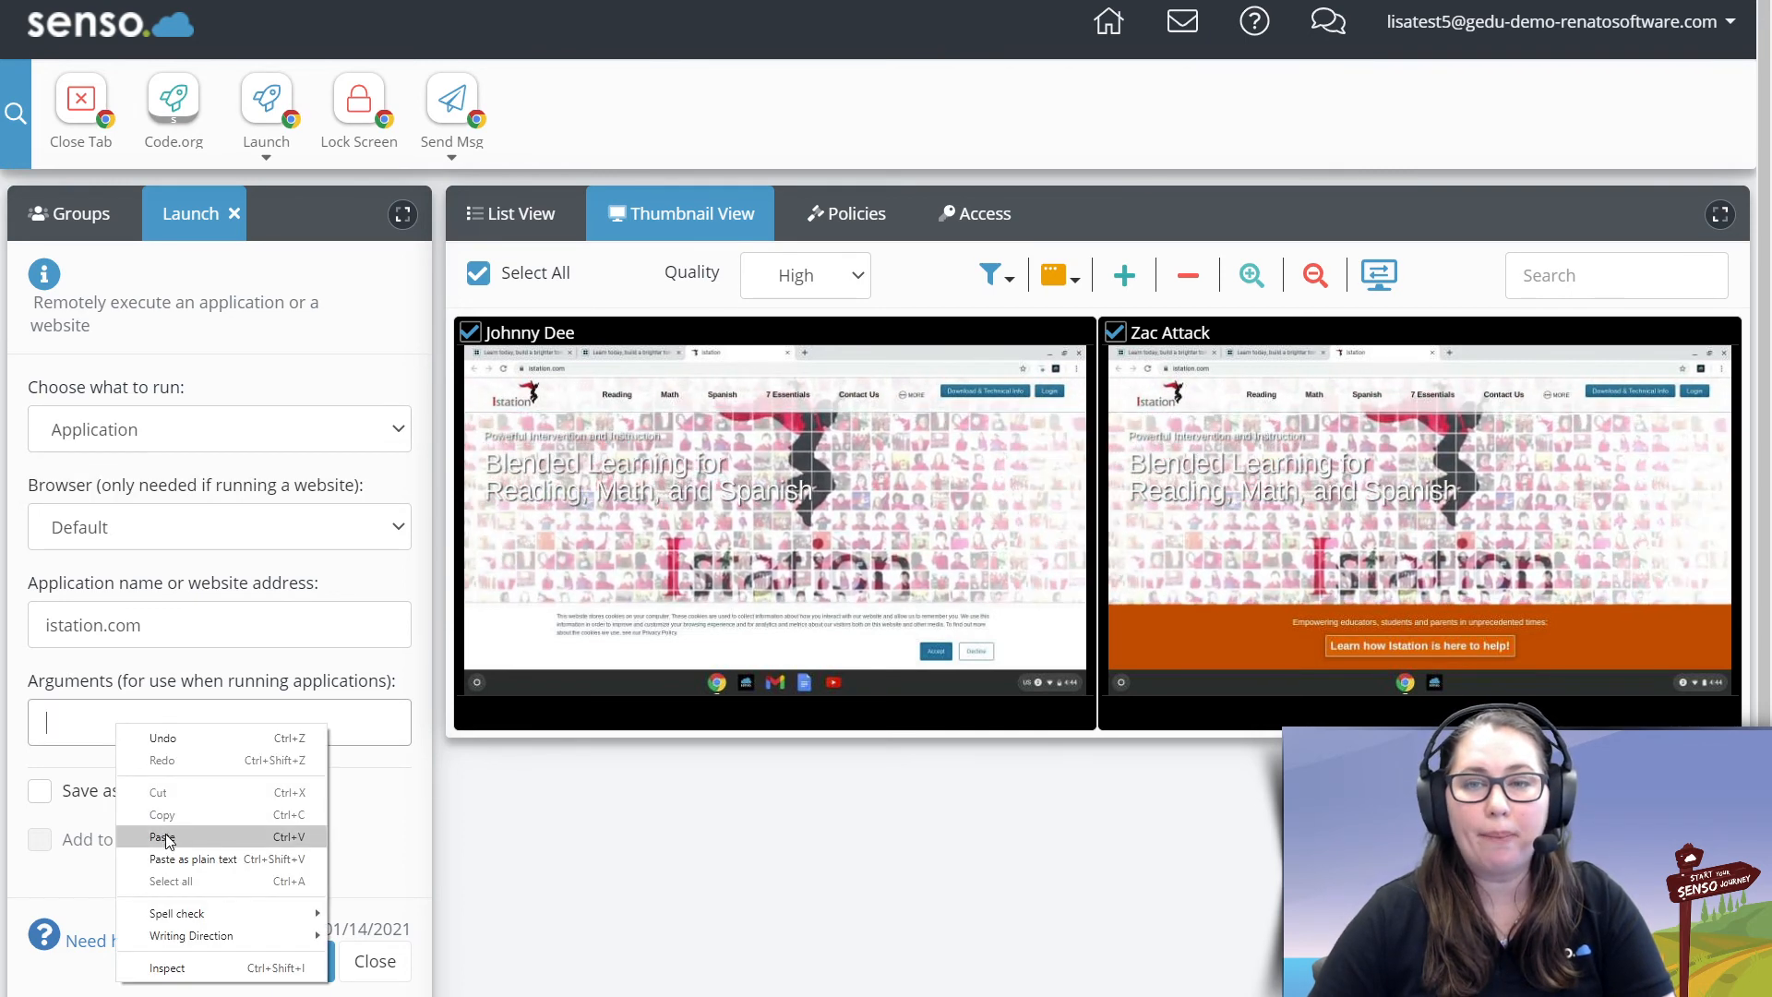
pyautogui.click(121, 626)
pyautogui.tripleClick(121, 627)
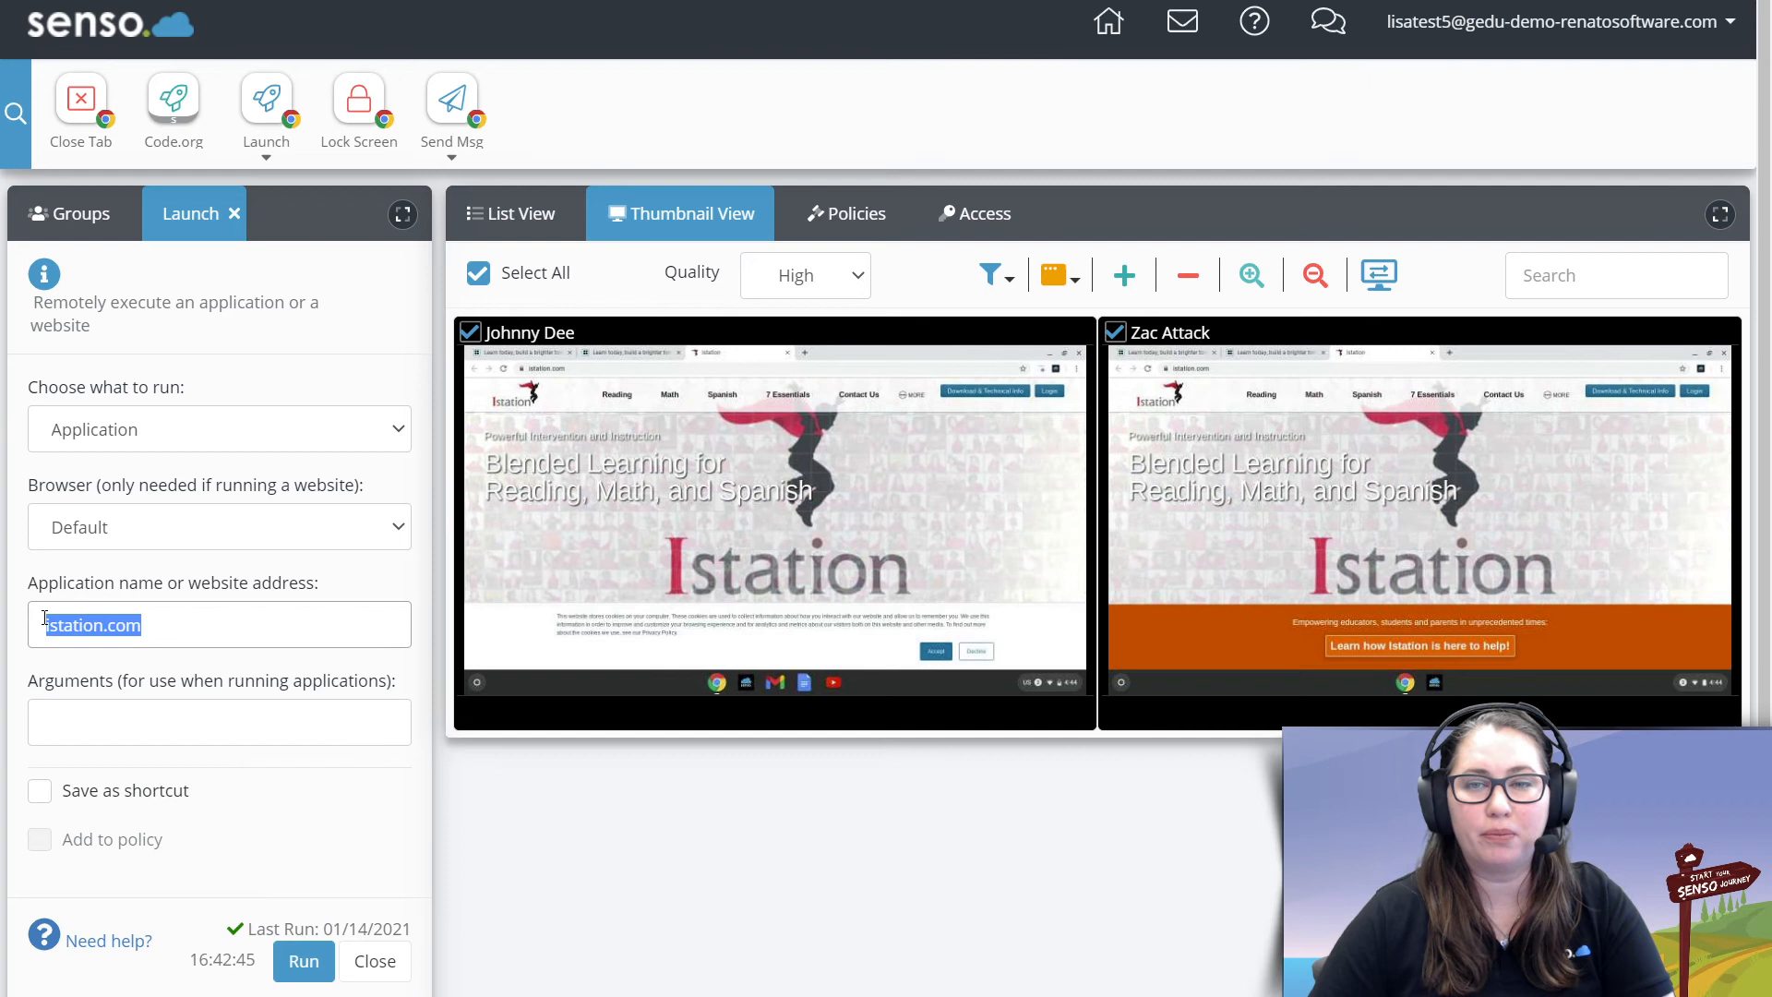
pyautogui.rightClick(122, 635)
pyautogui.click(166, 691)
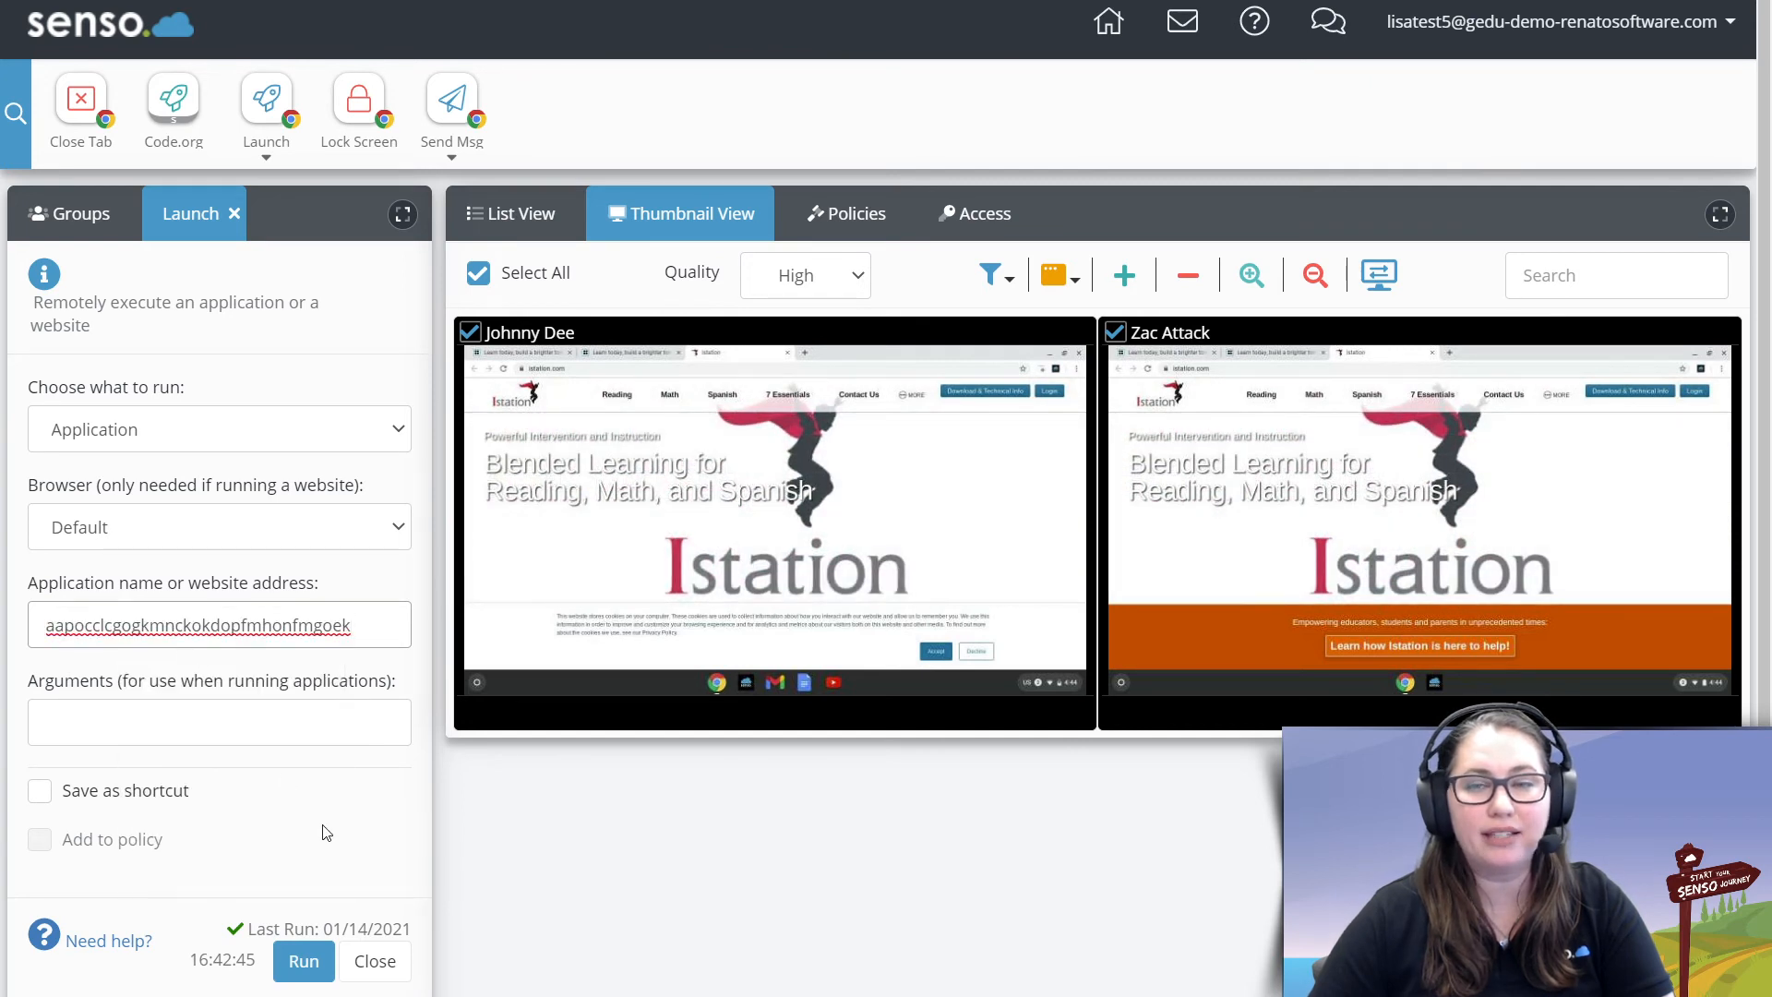
# Save the application launch as a shortcut named Slides that is shown as an icon, and run it on the selected Chromebooks
pyautogui.click(40, 791)
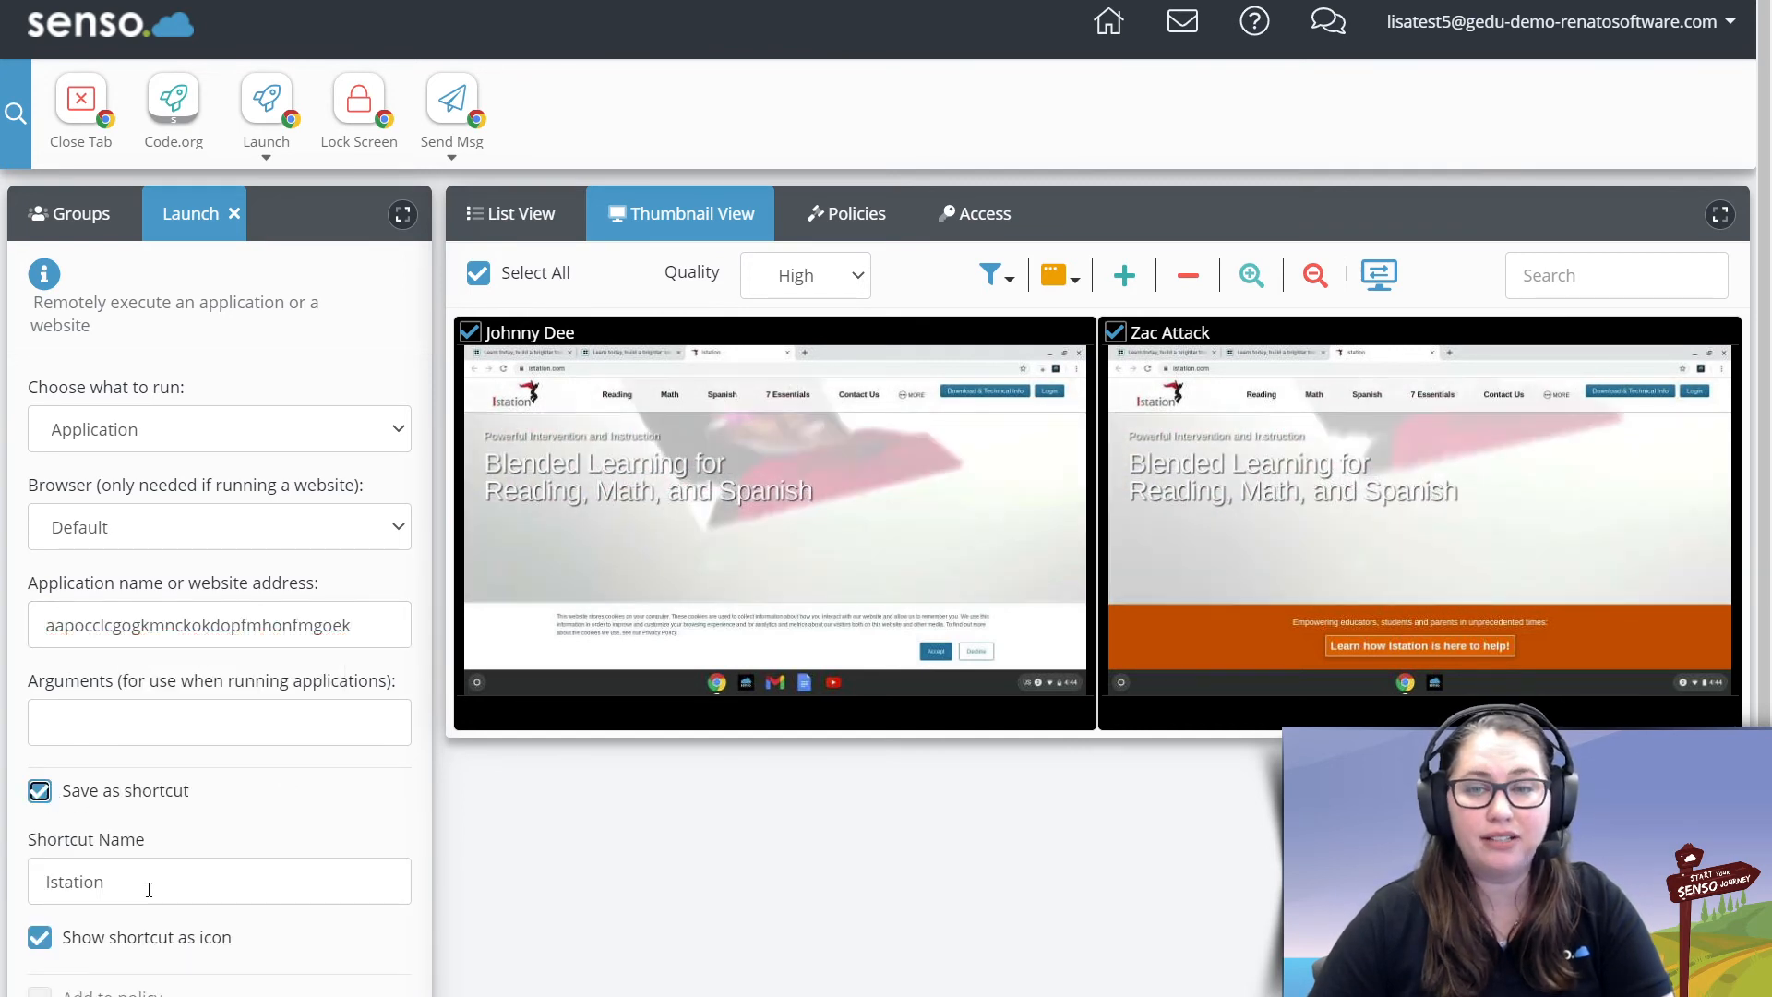
pyautogui.moveTo(148, 889); pyautogui.dragTo(14, 896)
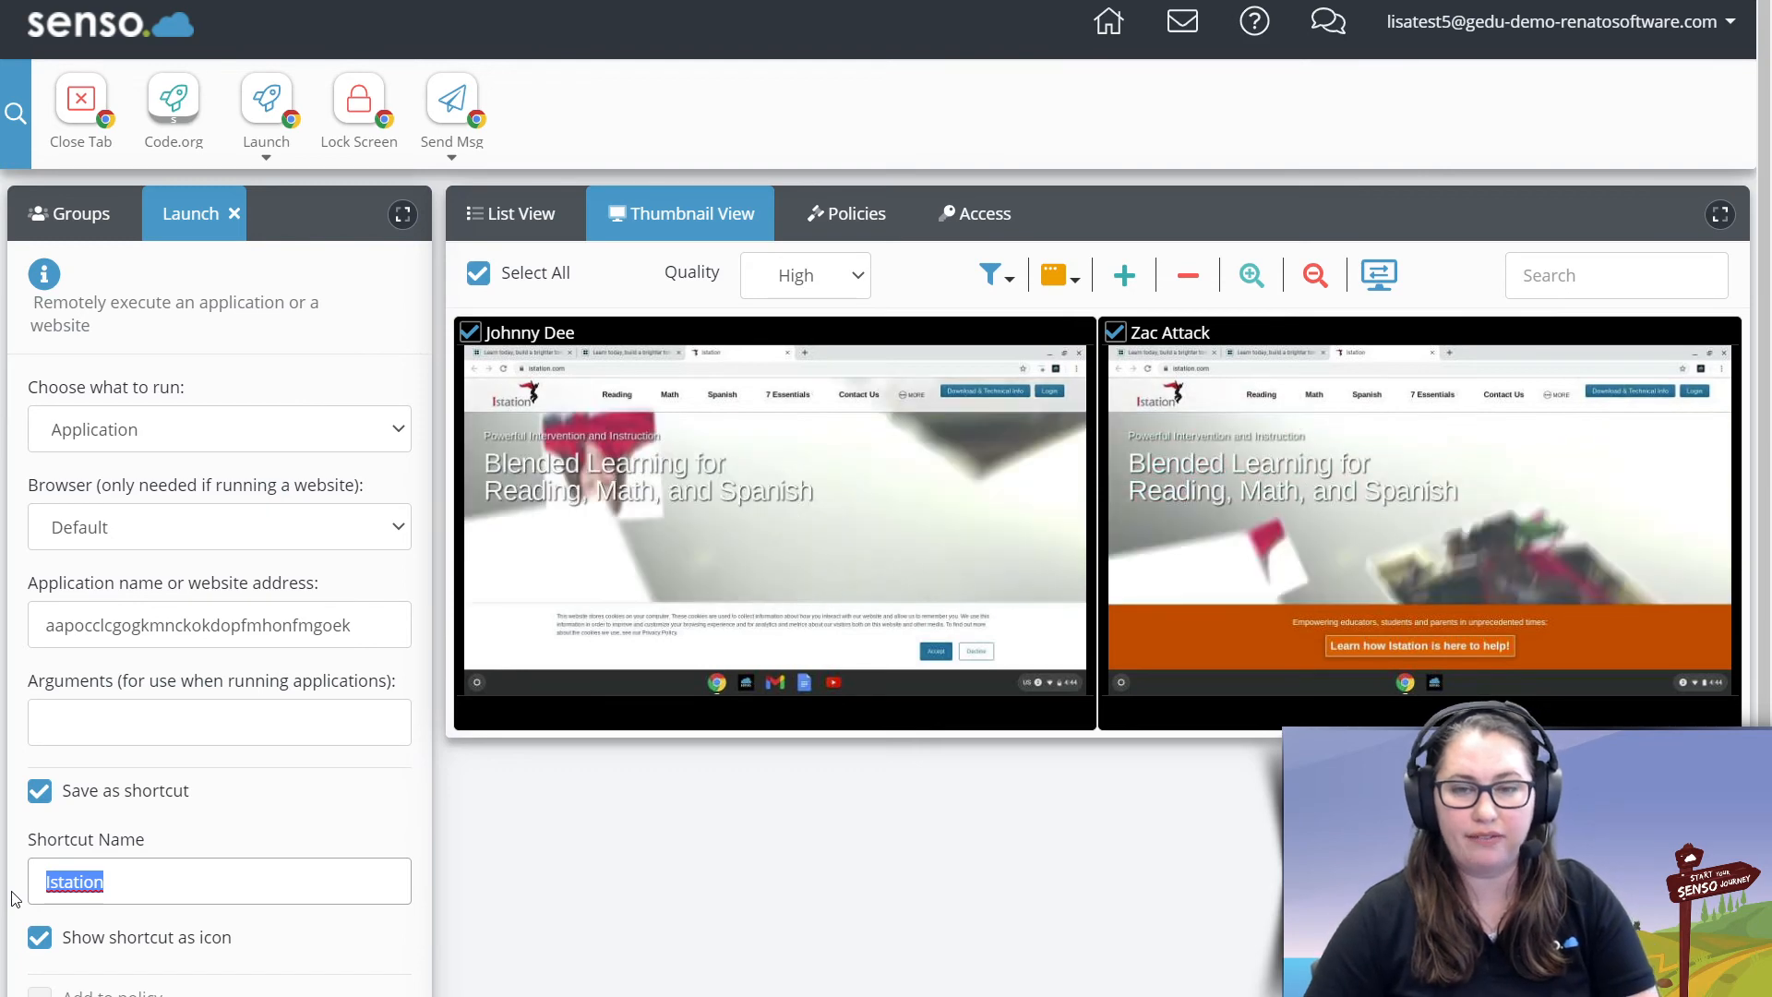
pyautogui.write('Slides')
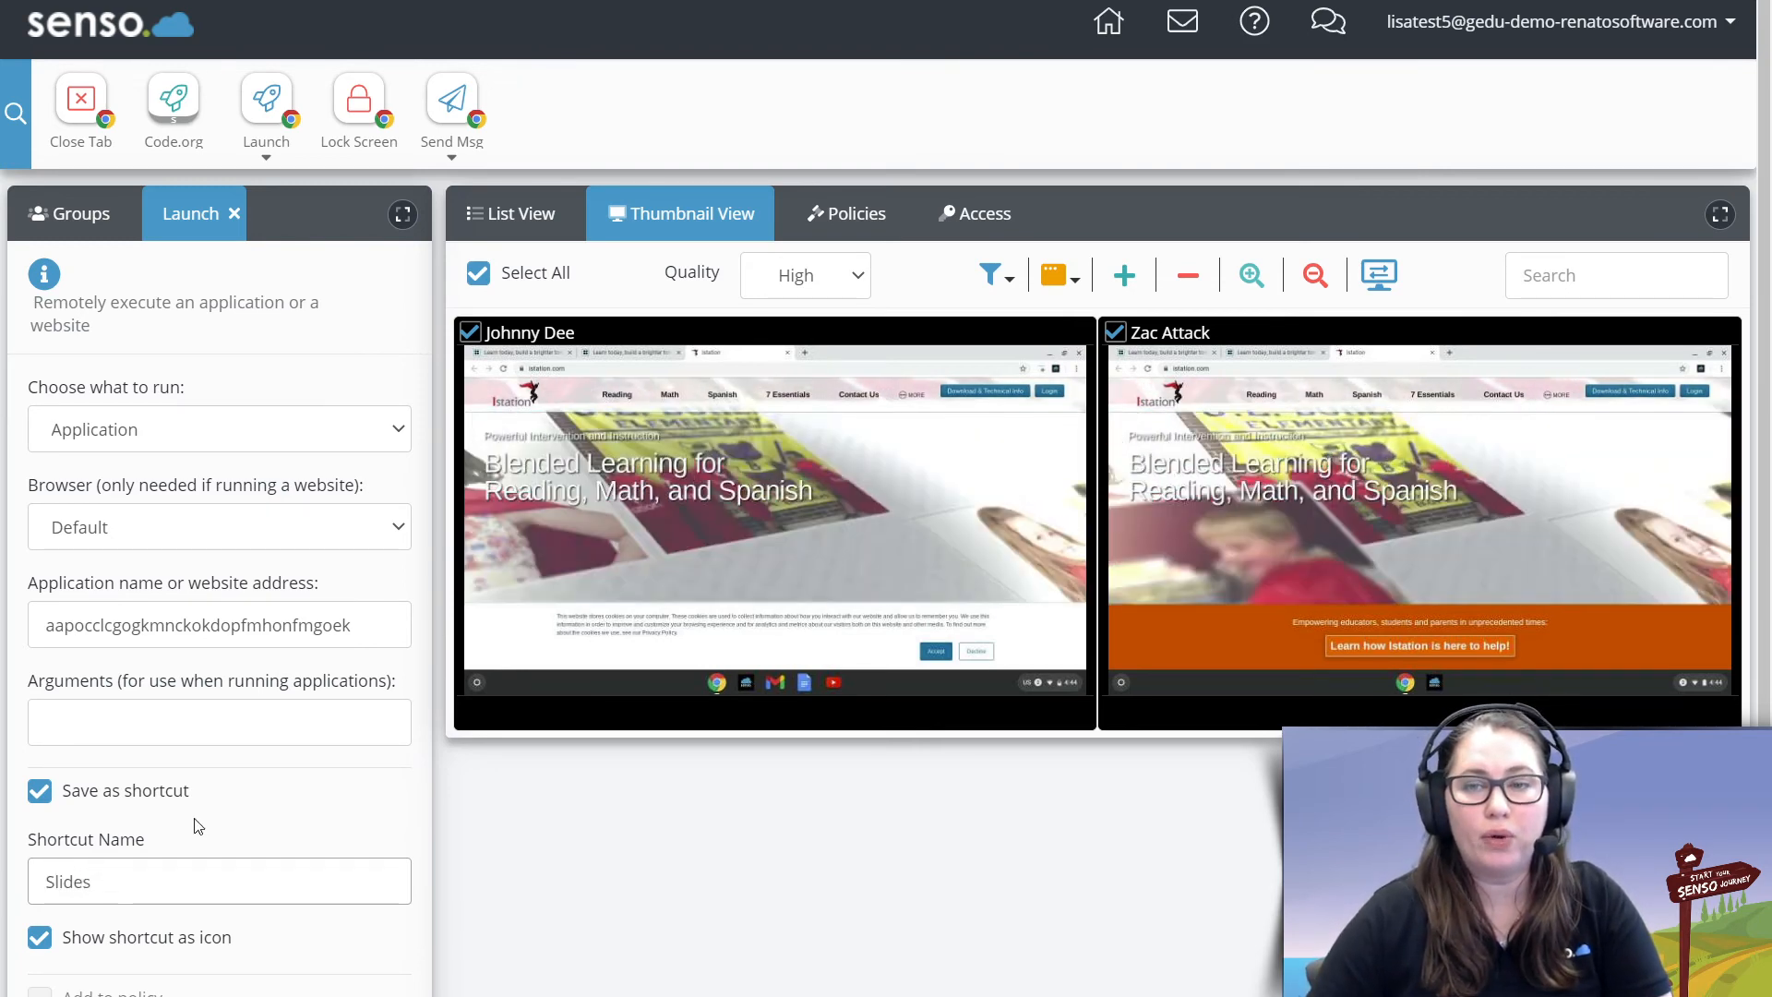
pyautogui.scroll(-2, 196, 824)
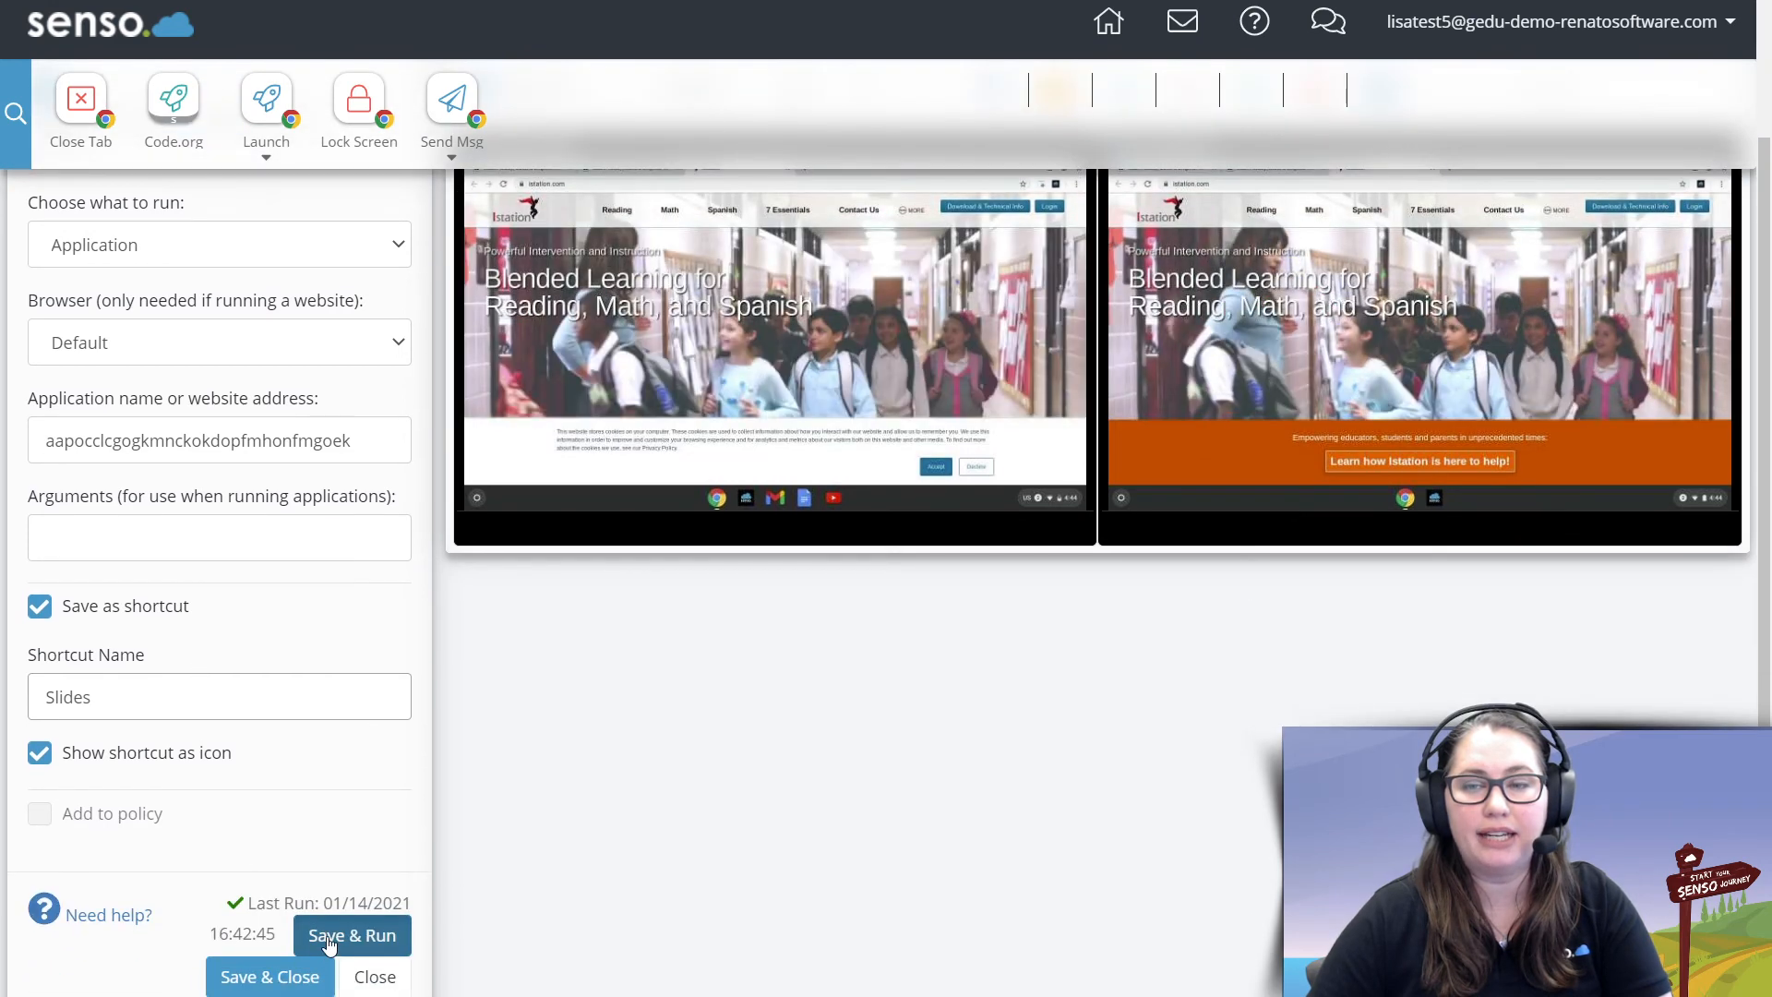
pyautogui.click(328, 938)
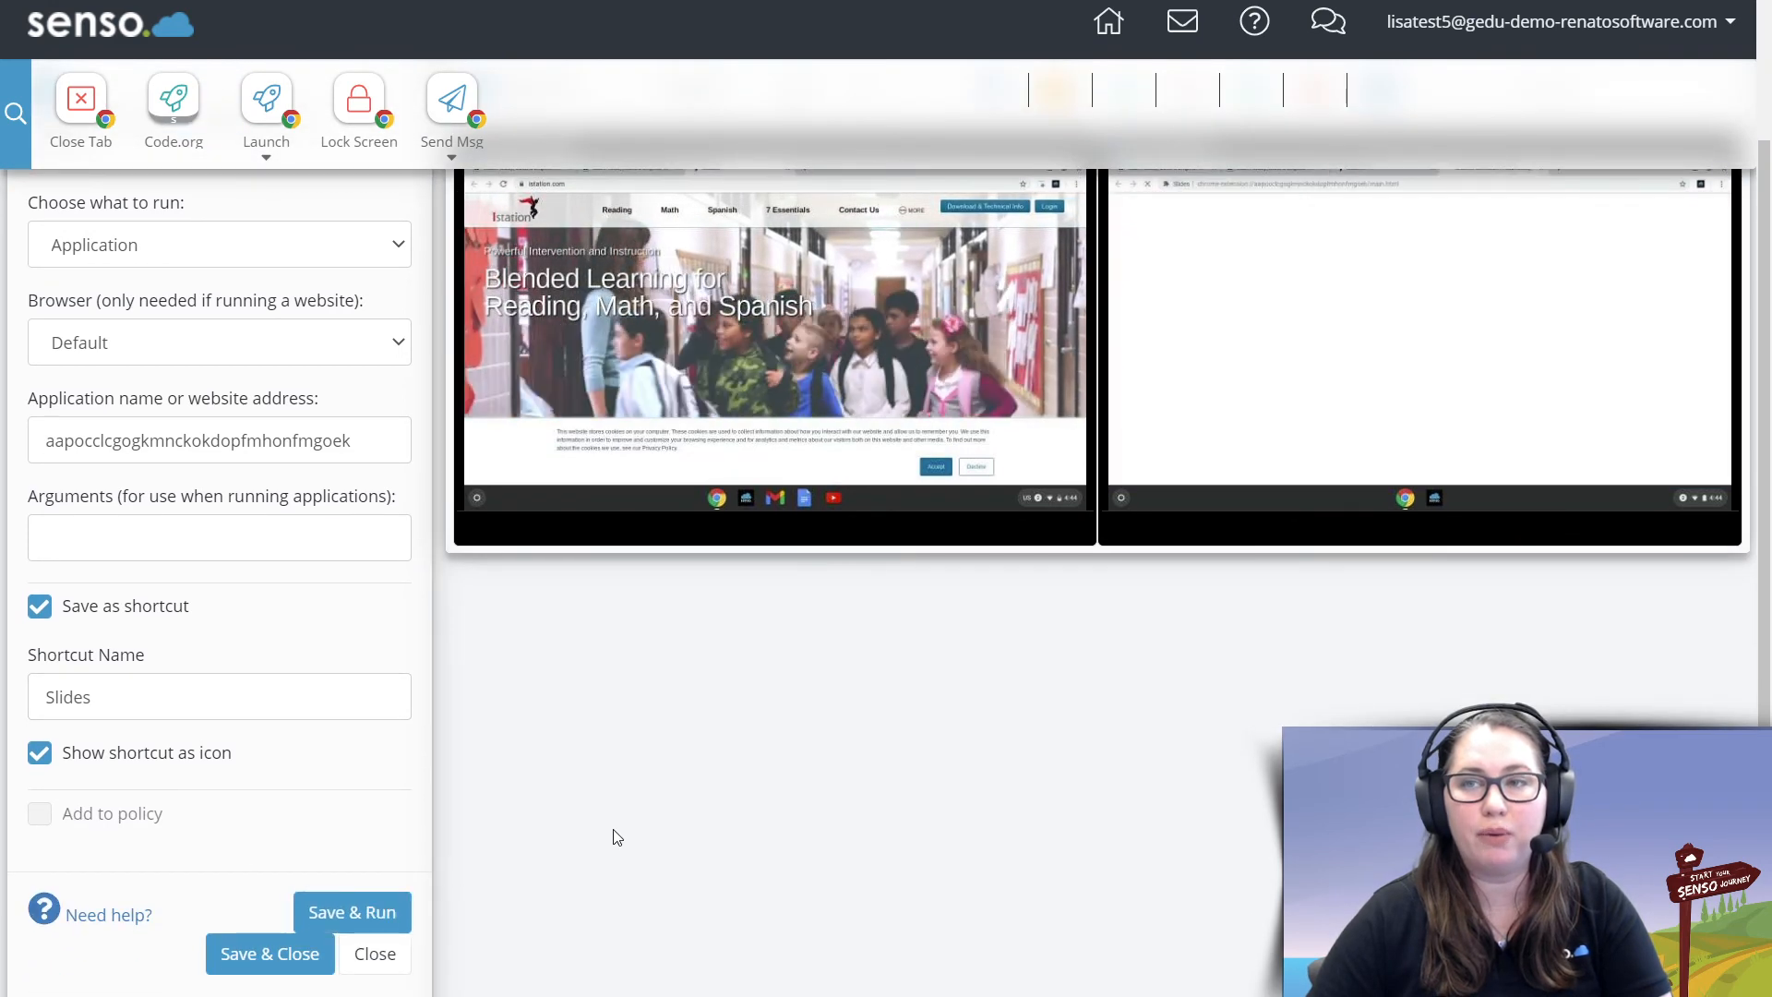
pyautogui.scroll(2, 615, 836)
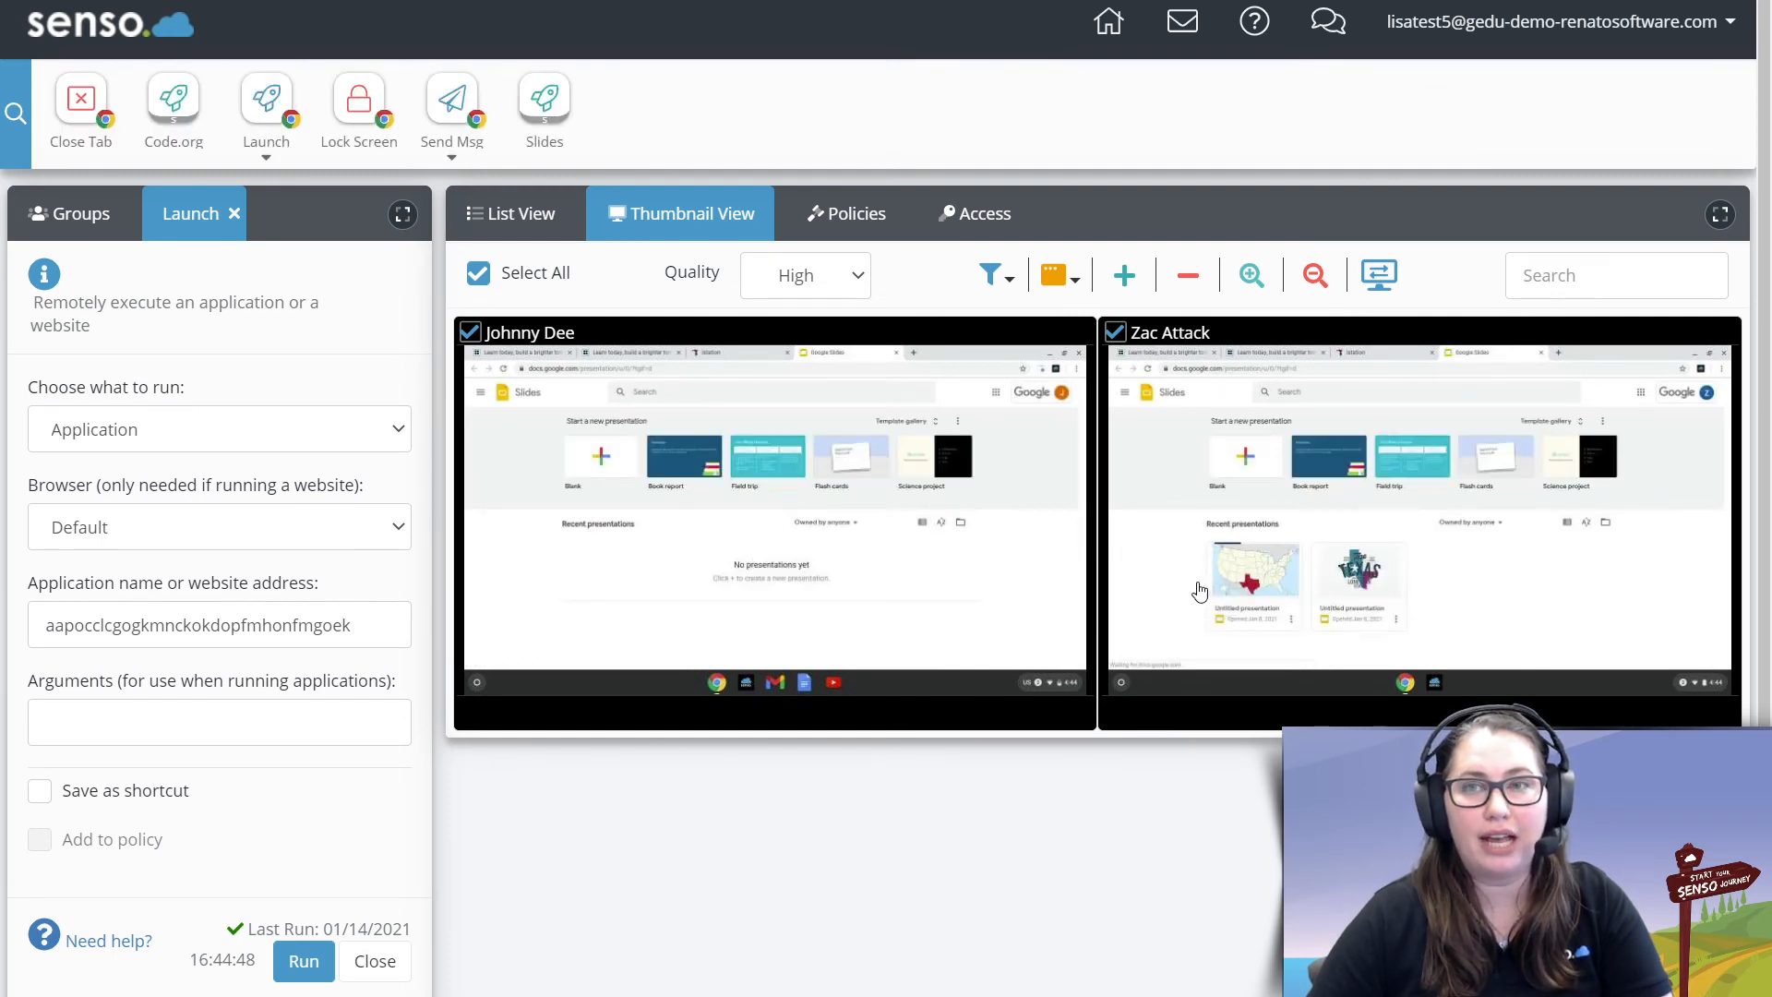
# Check the list of saved Launch shortcuts and close the Launch module
pyautogui.click(266, 159)
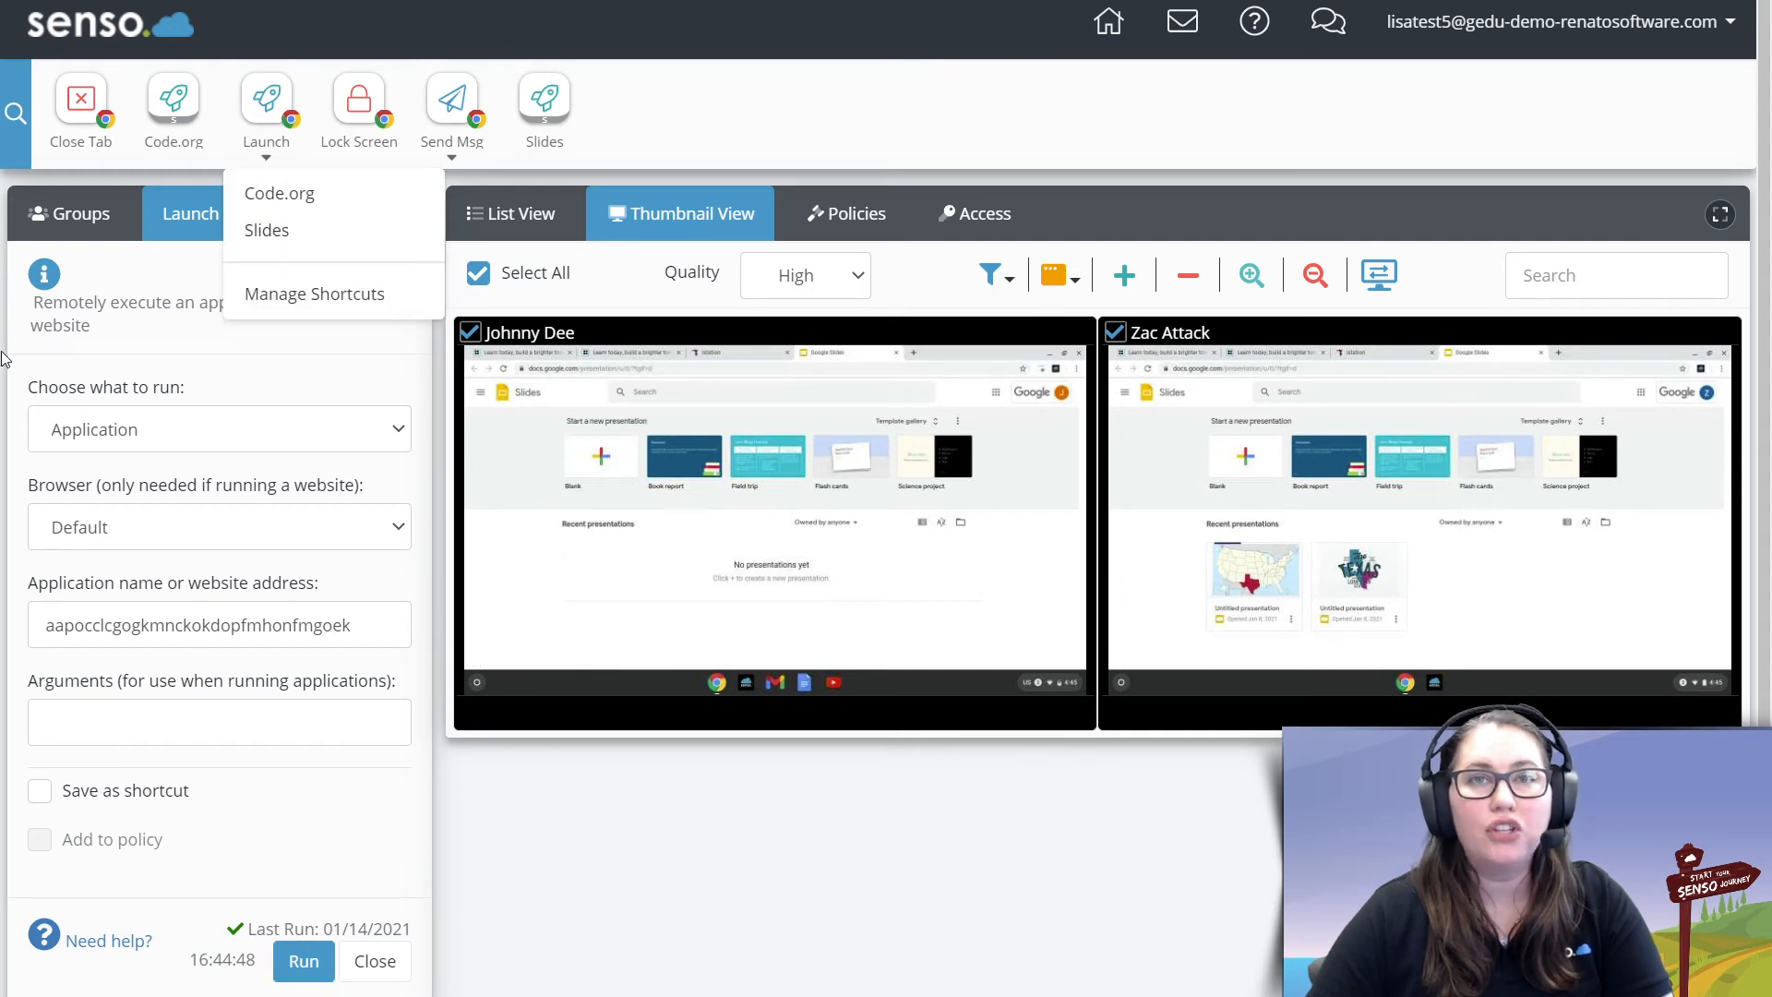
pyautogui.click(619, 809)
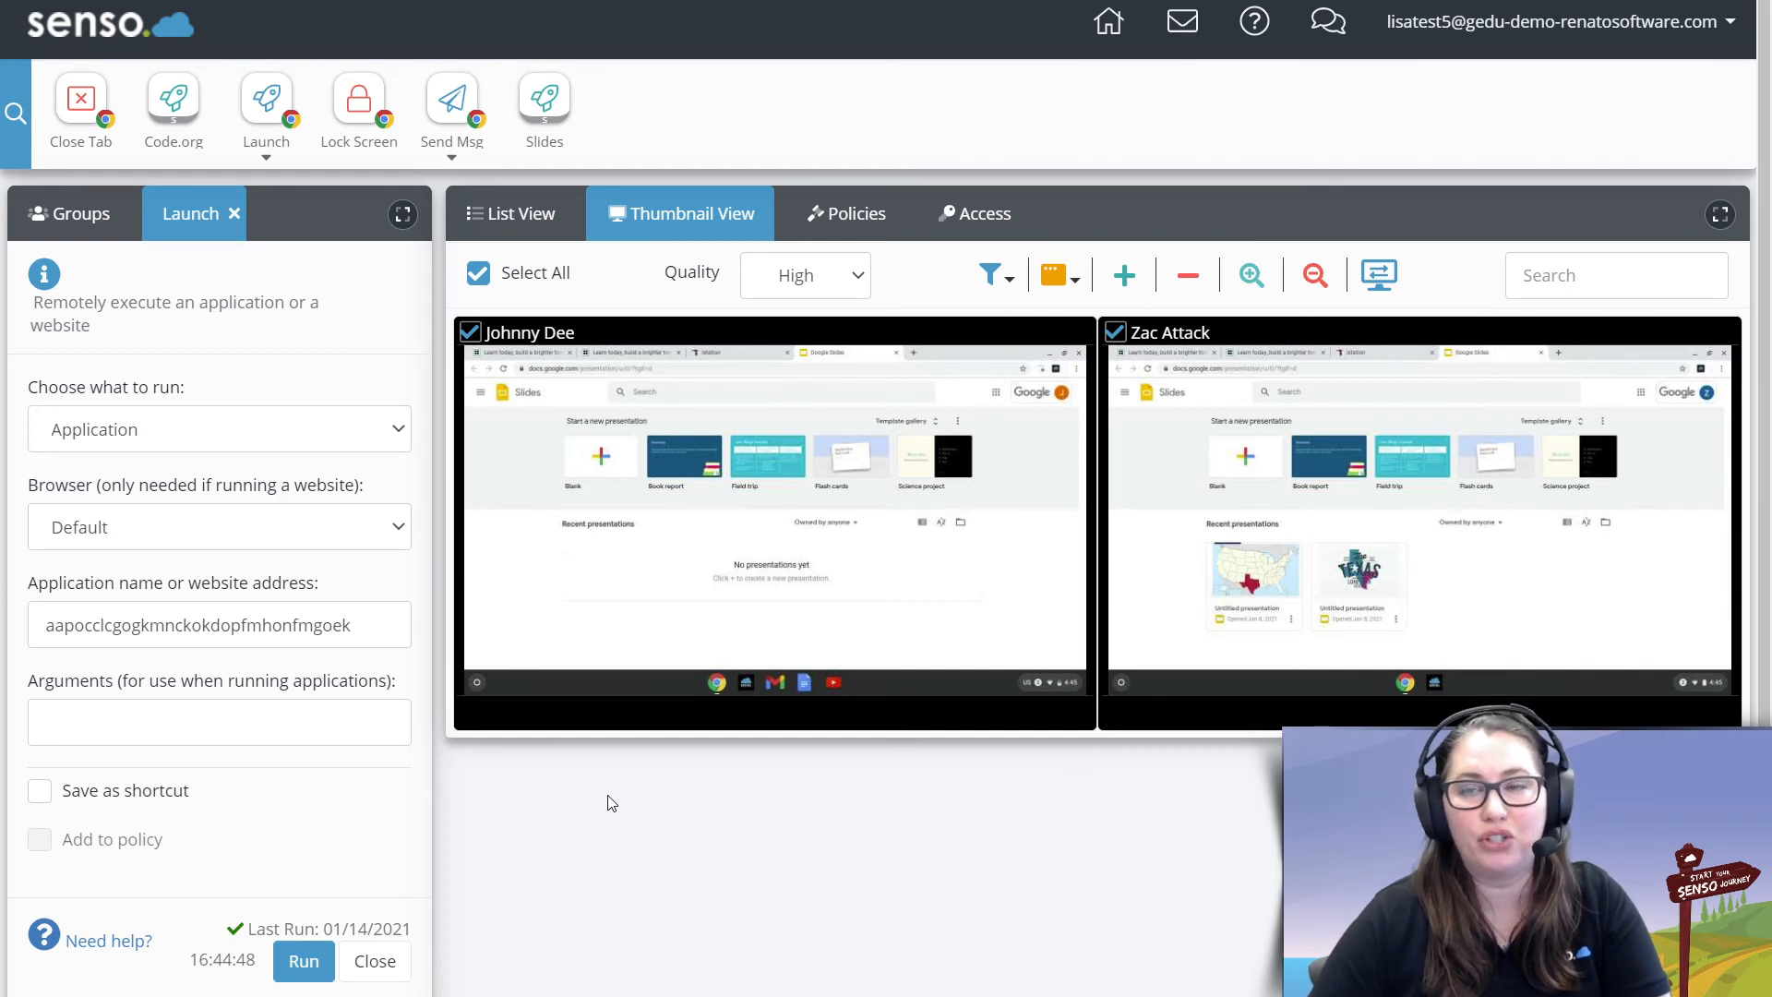
pyautogui.click(235, 215)
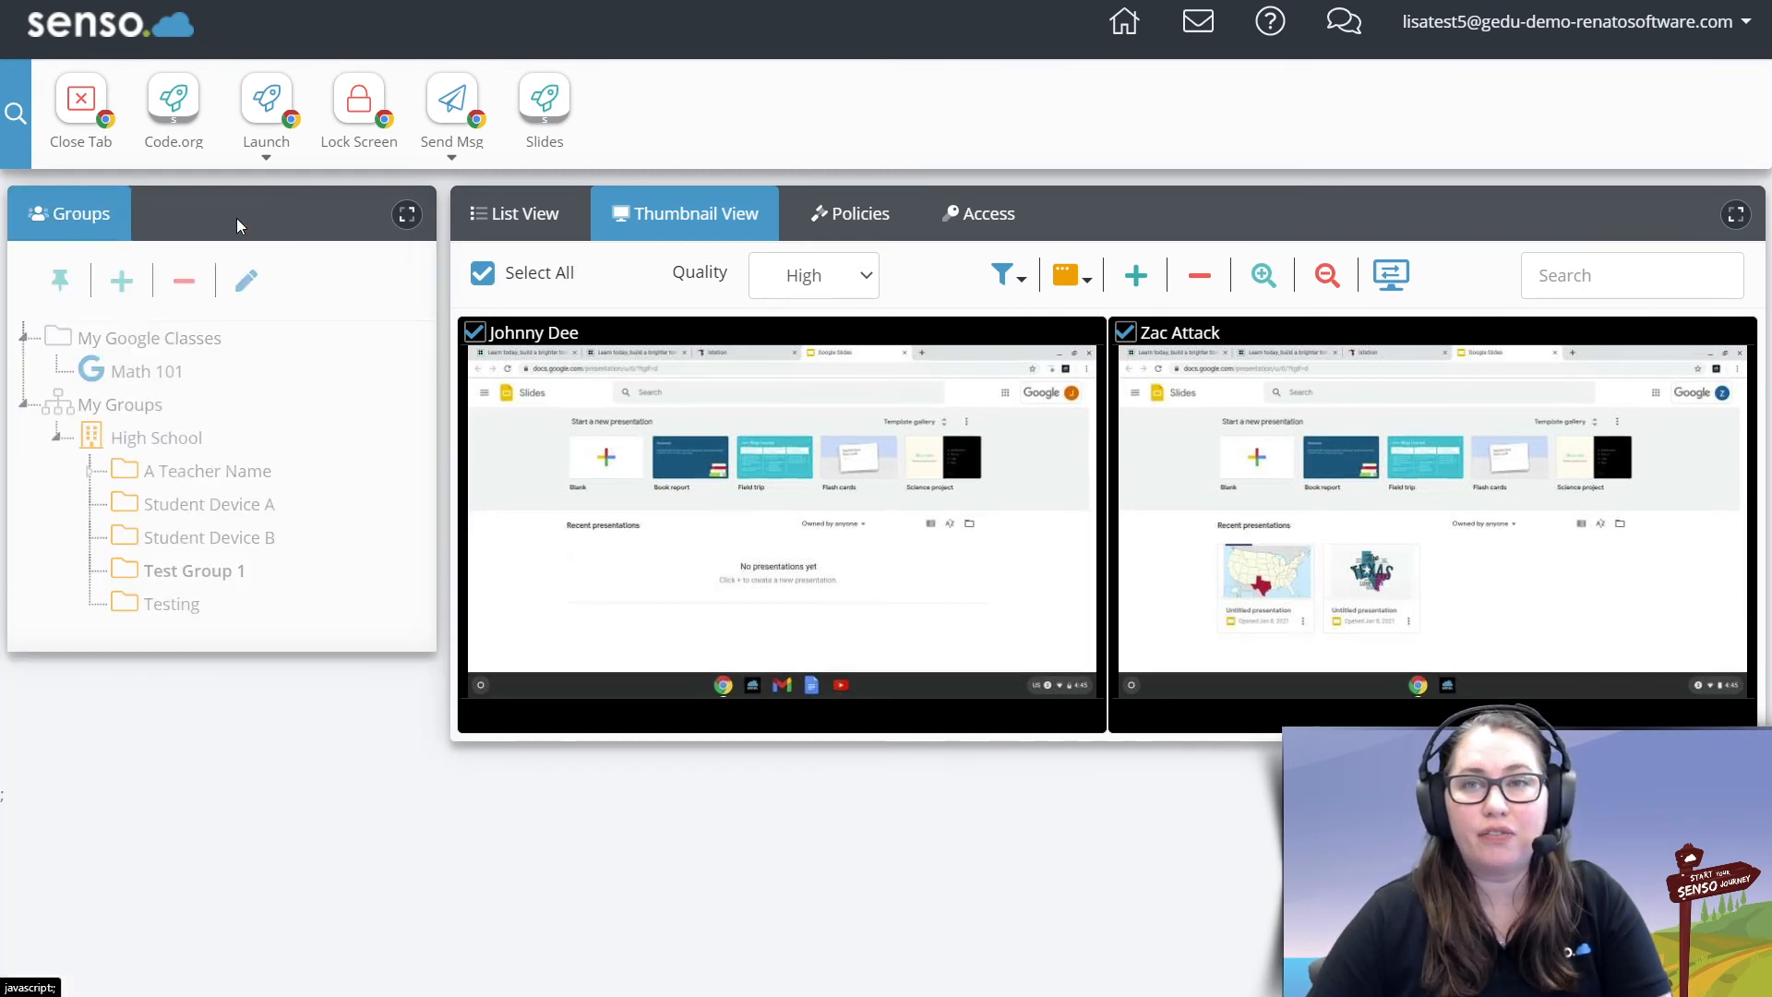
# Run Close Tab four times on only the first student's Chromebook to close all its browser tabs, and close the module
pyautogui.click(79, 106)
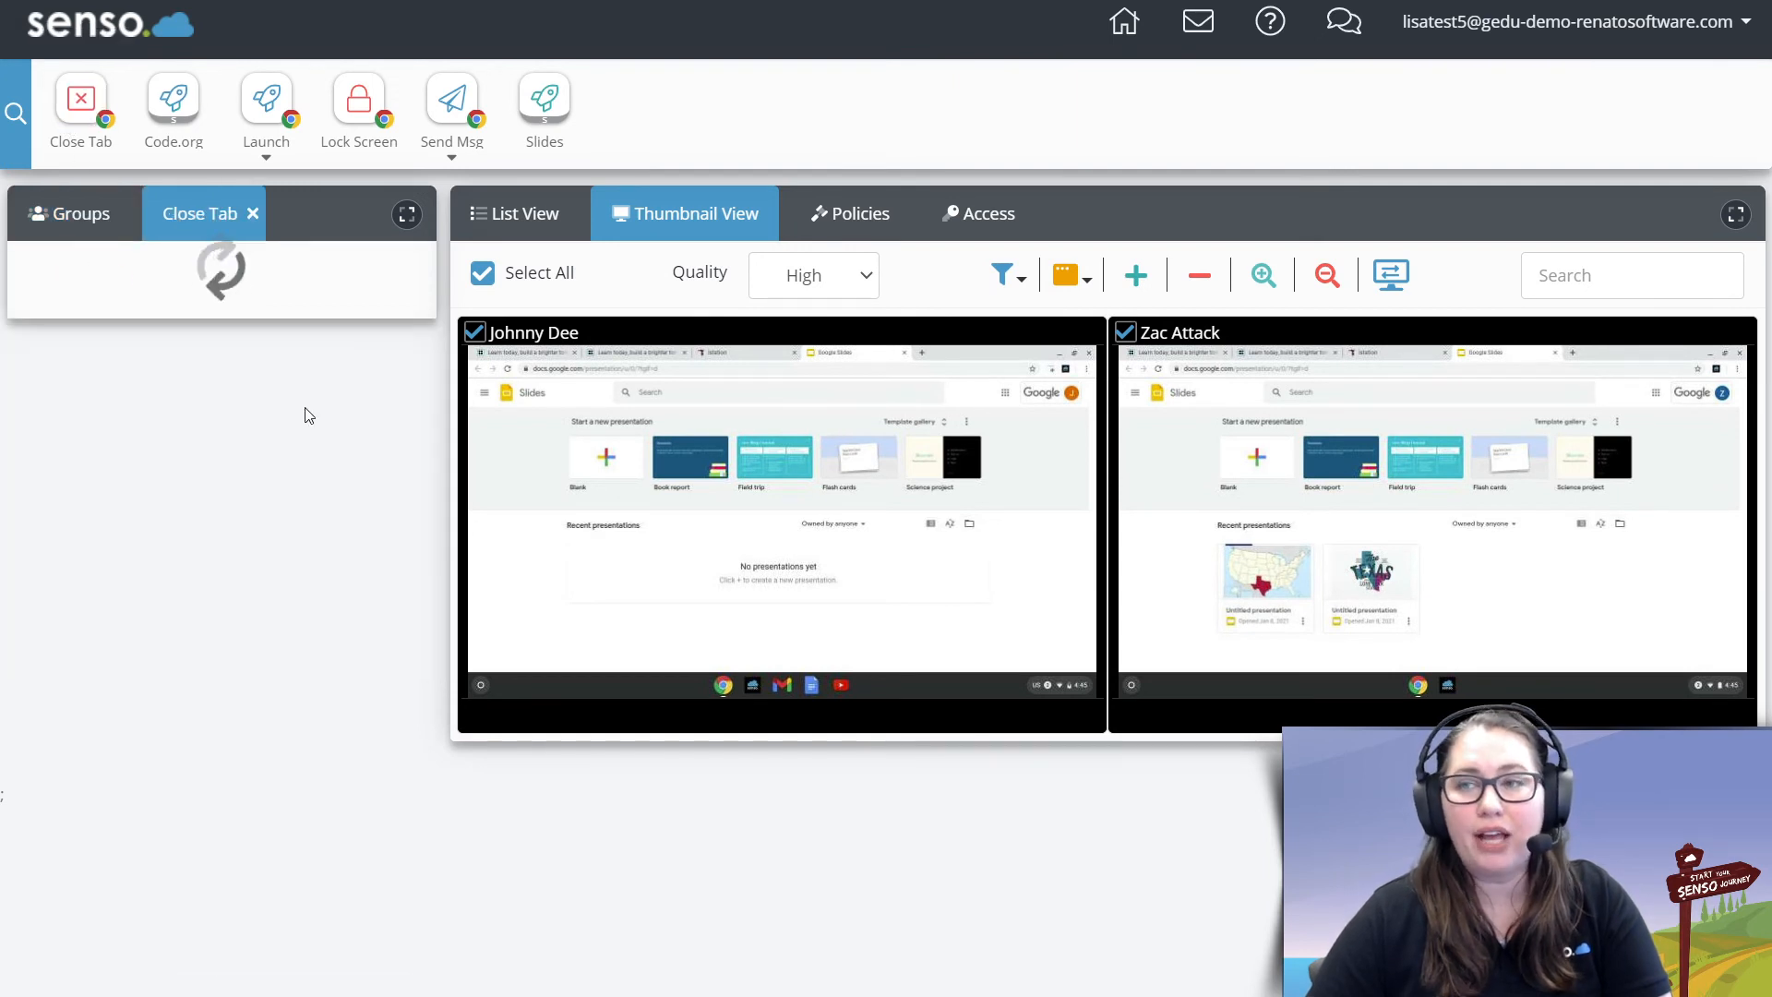
pyautogui.click(480, 274)
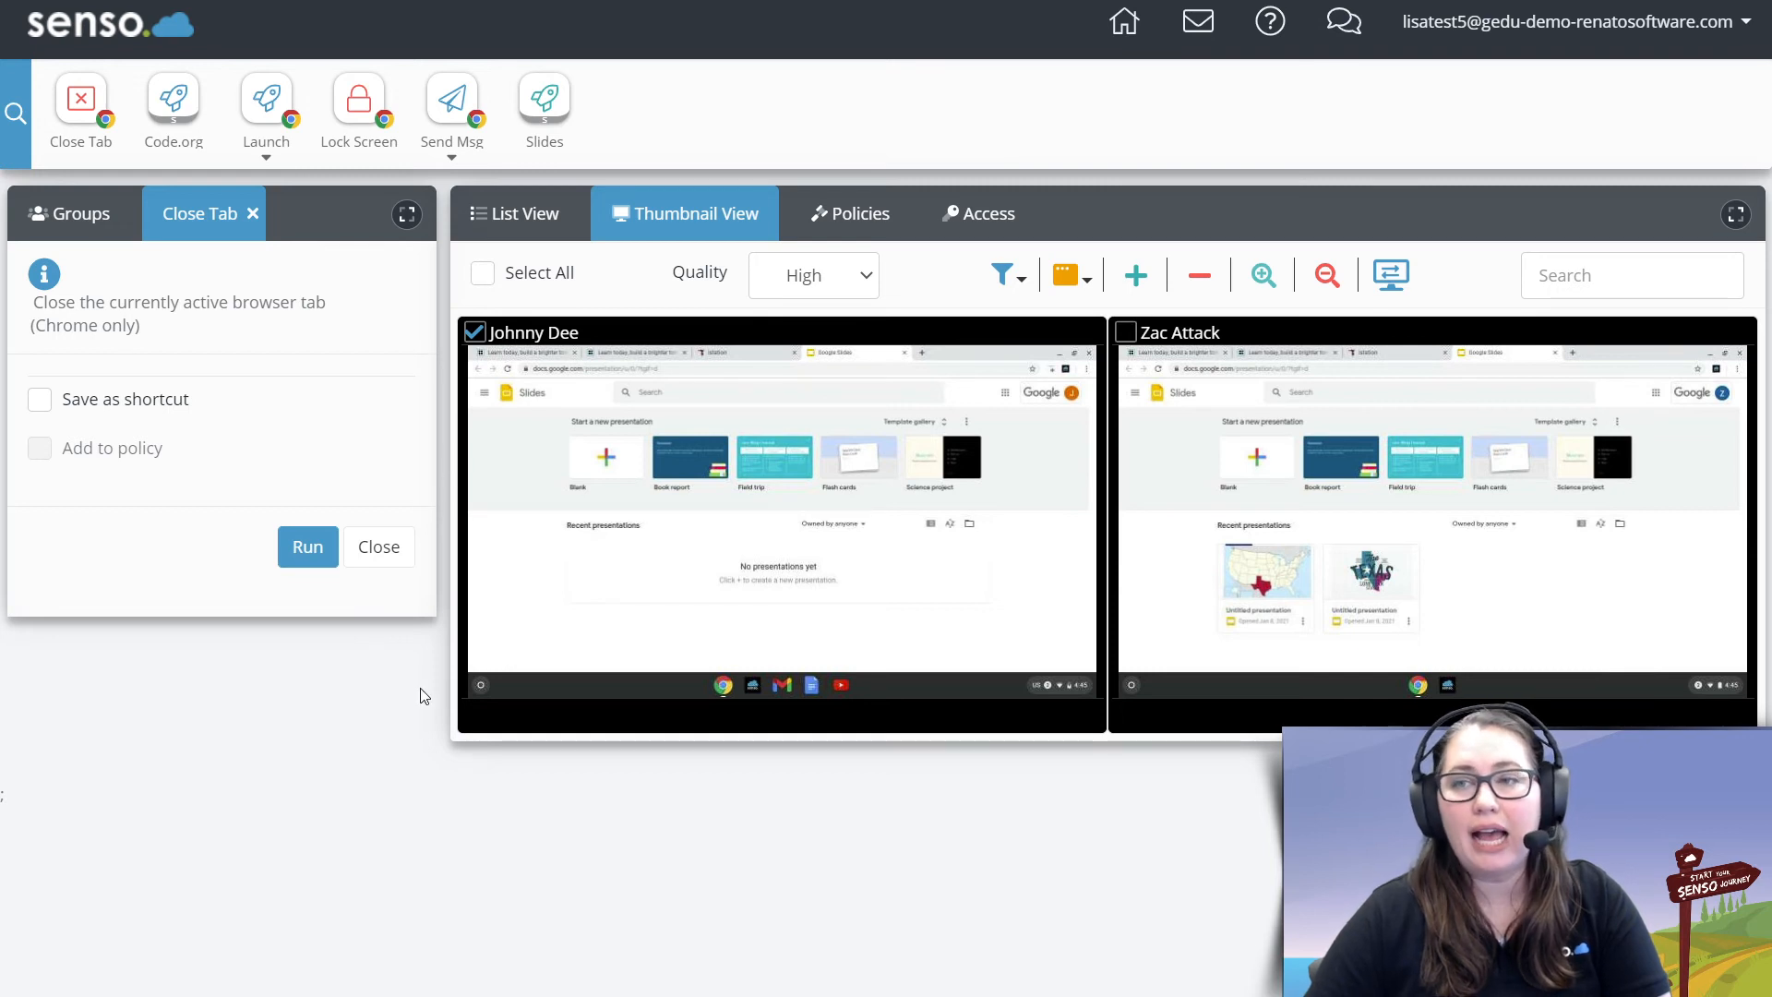
pyautogui.click(311, 548)
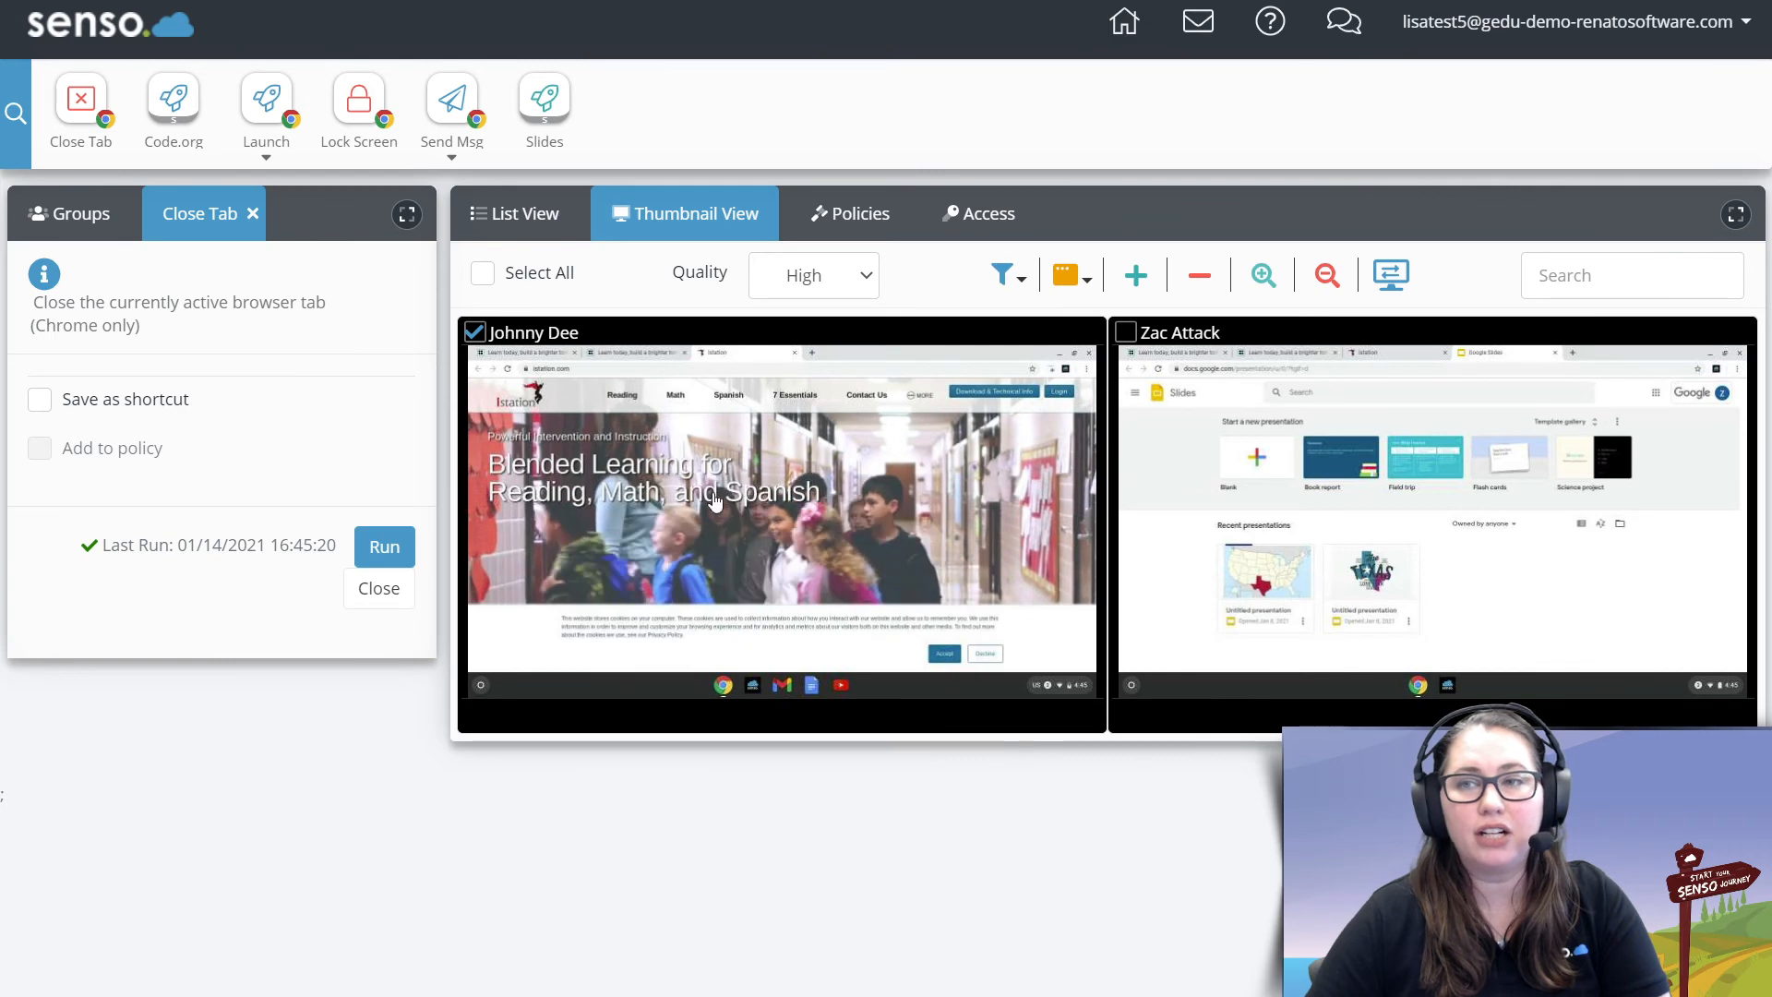
pyautogui.click(395, 547)
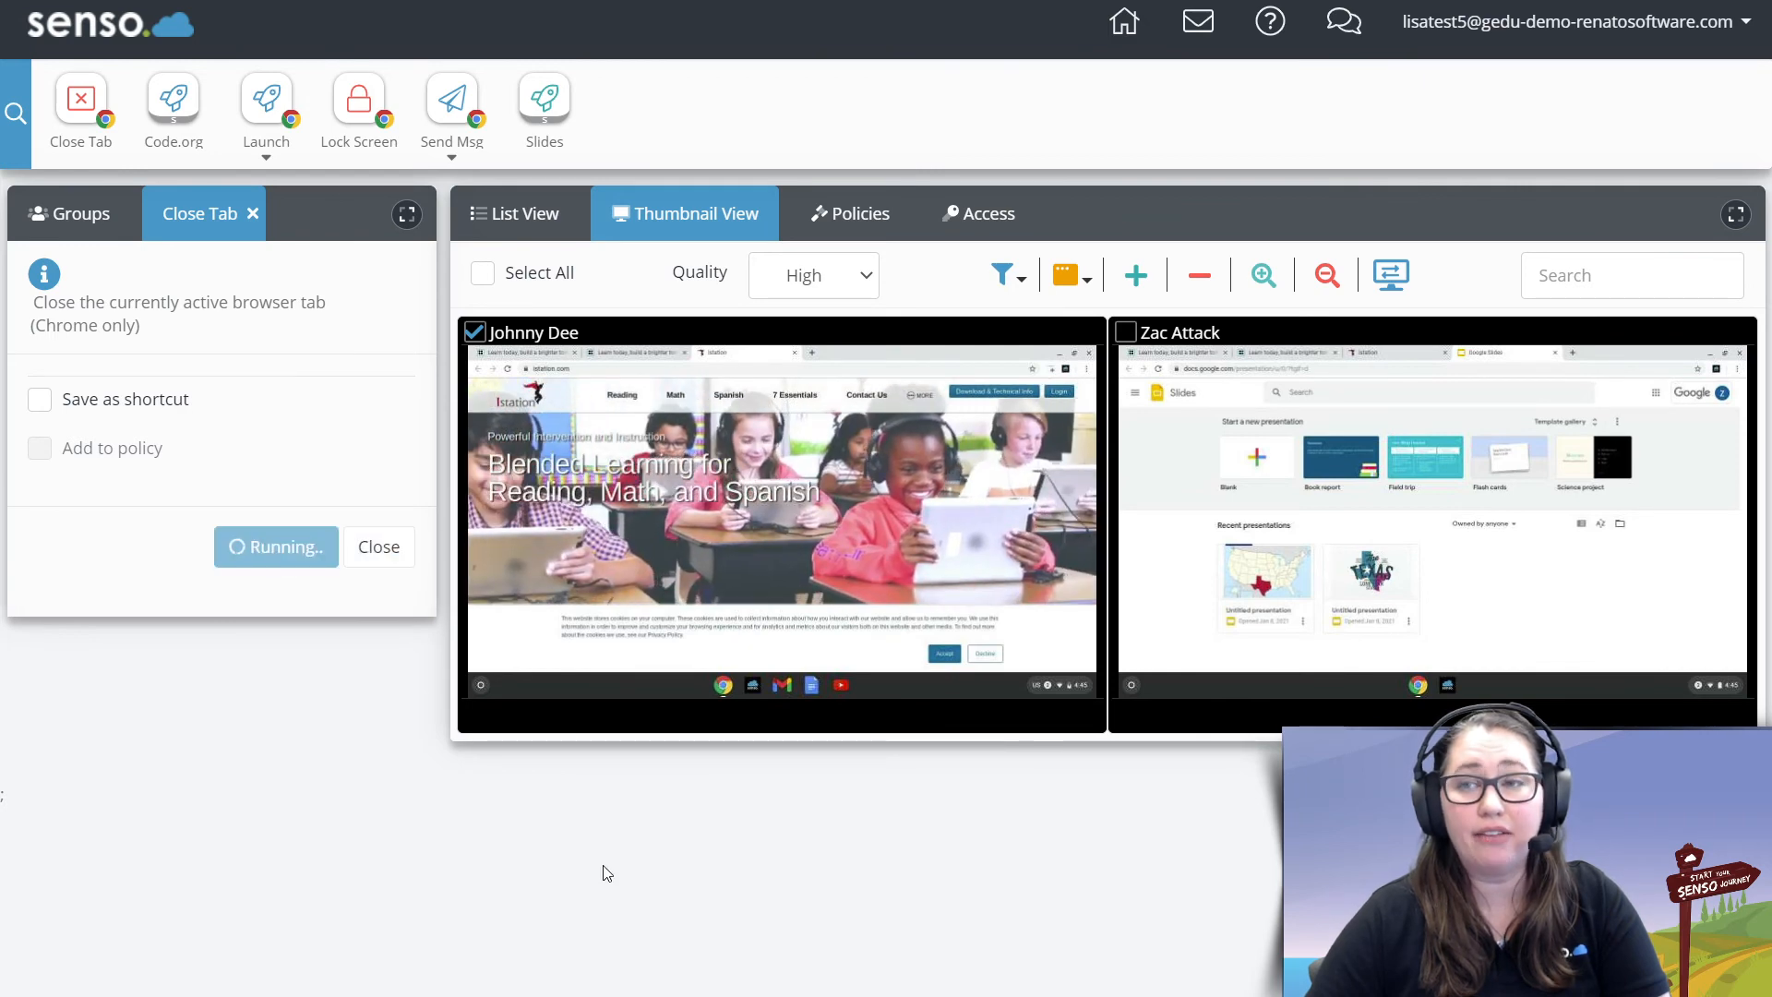
pyautogui.click(383, 552)
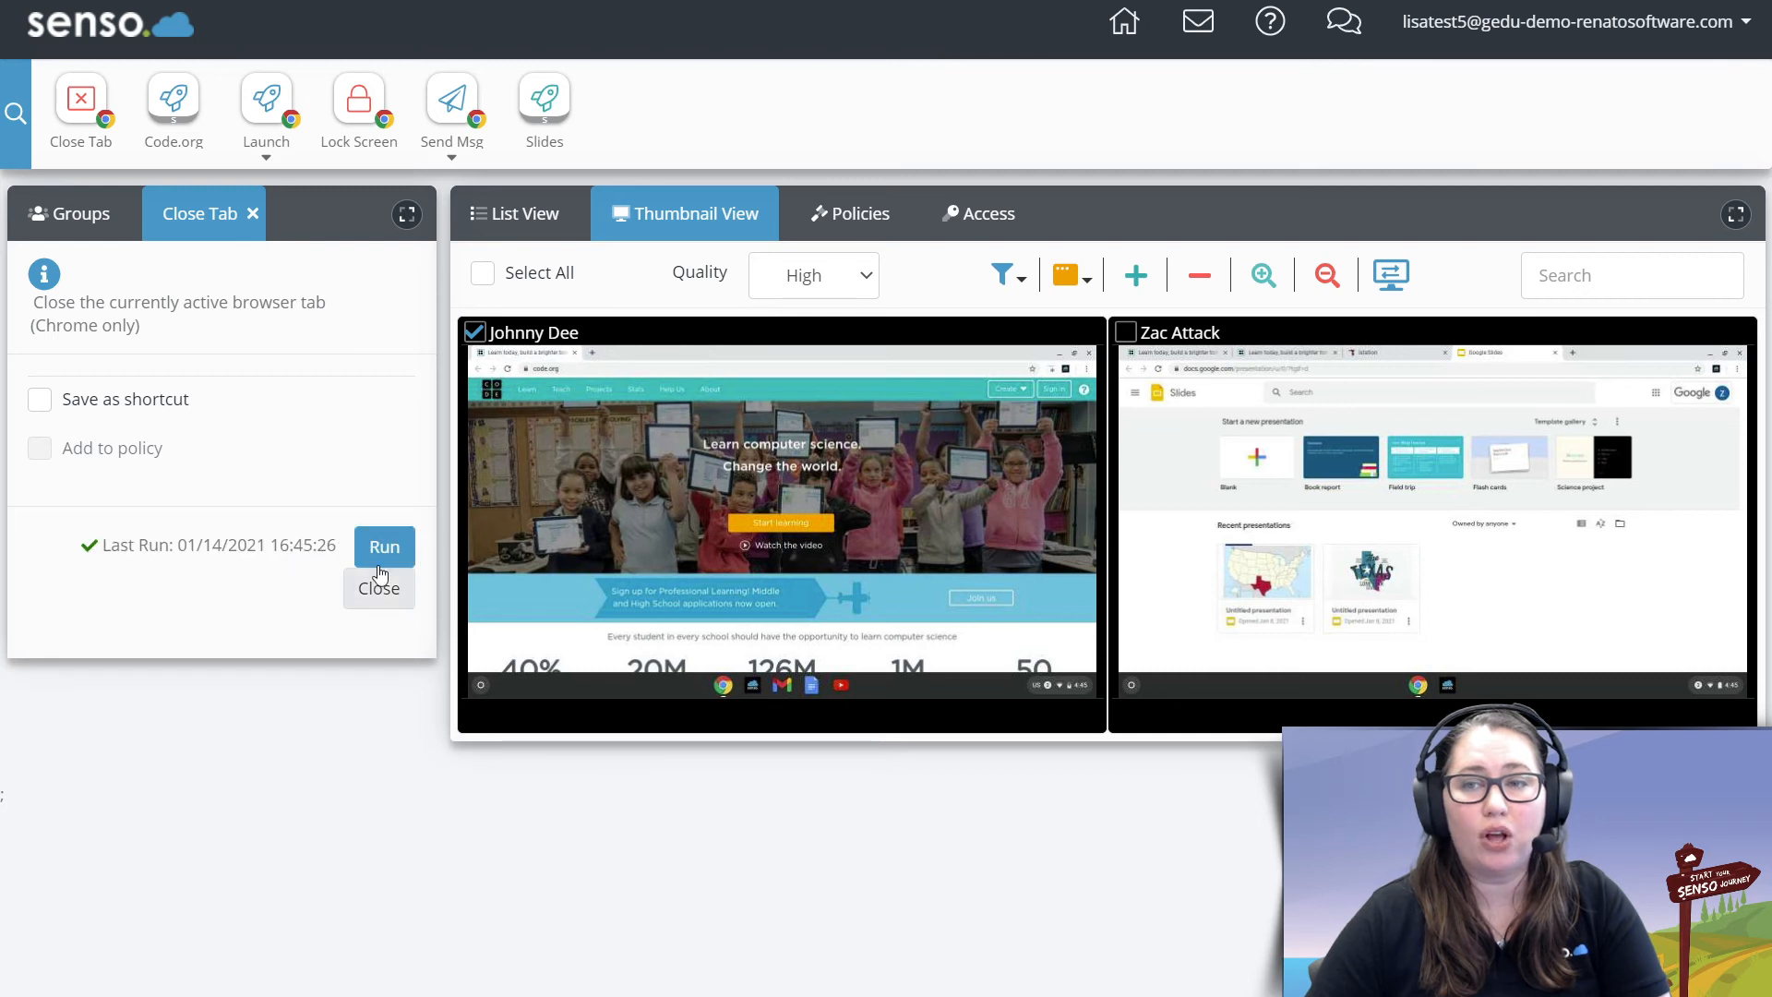
pyautogui.click(389, 548)
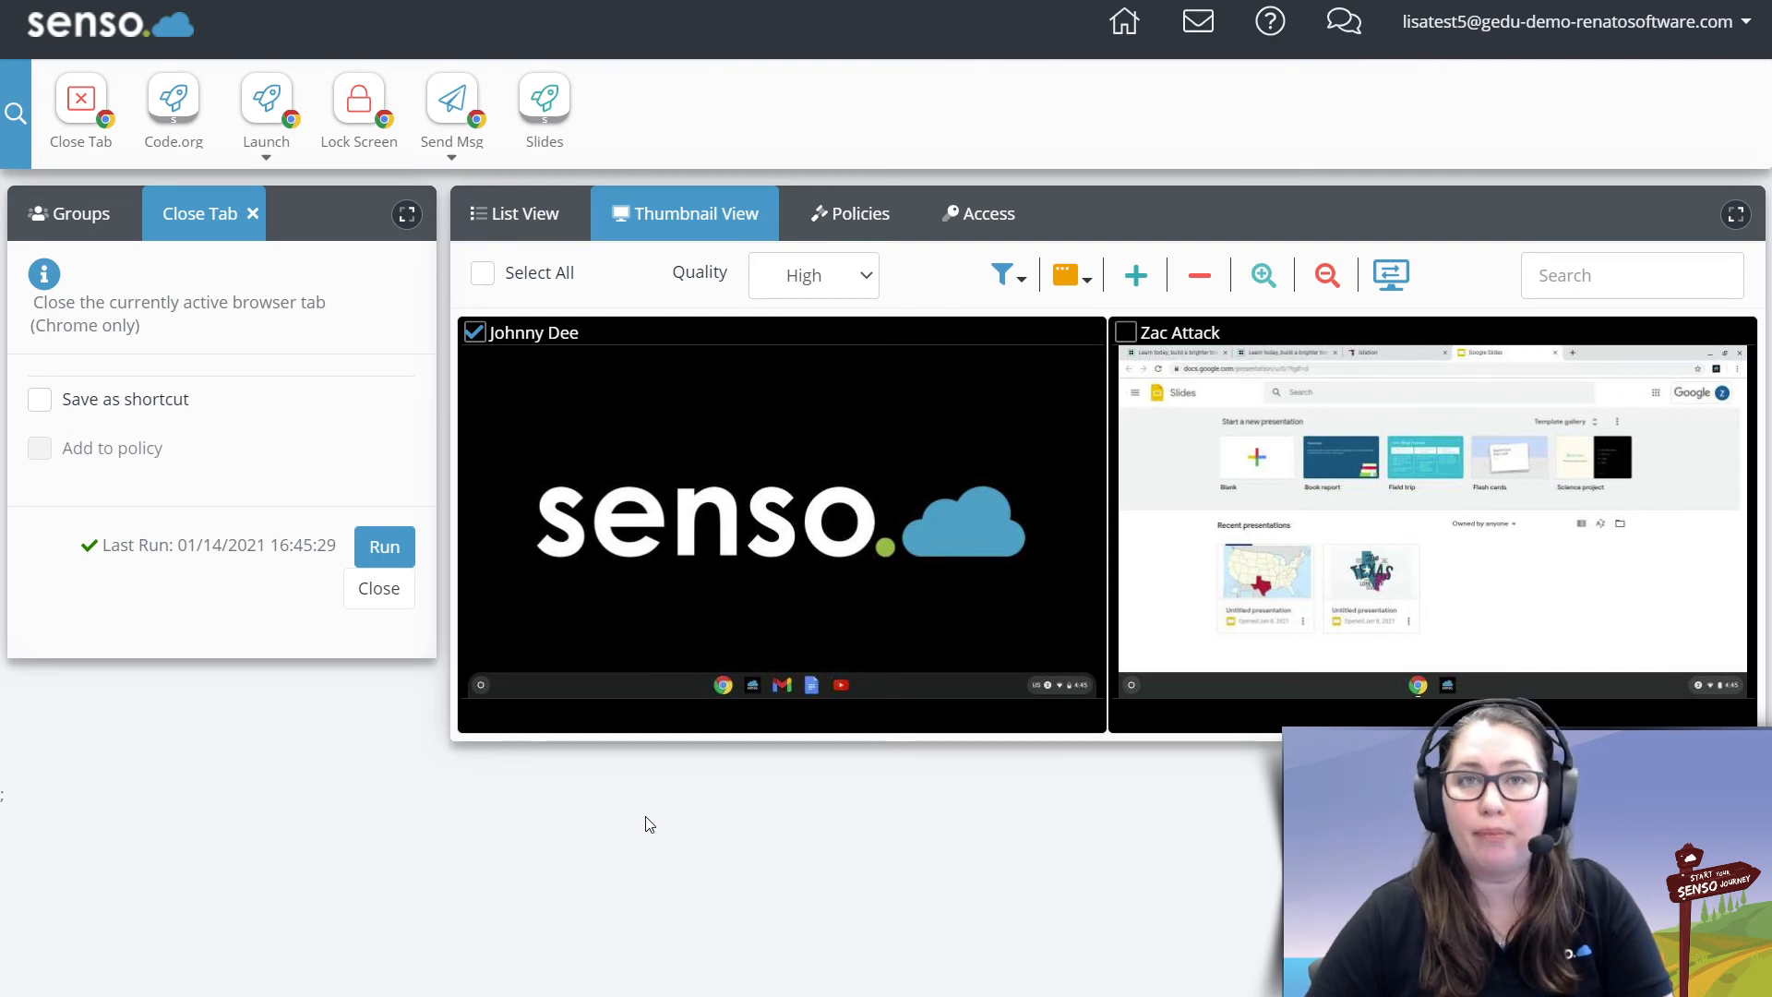
pyautogui.click(261, 211)
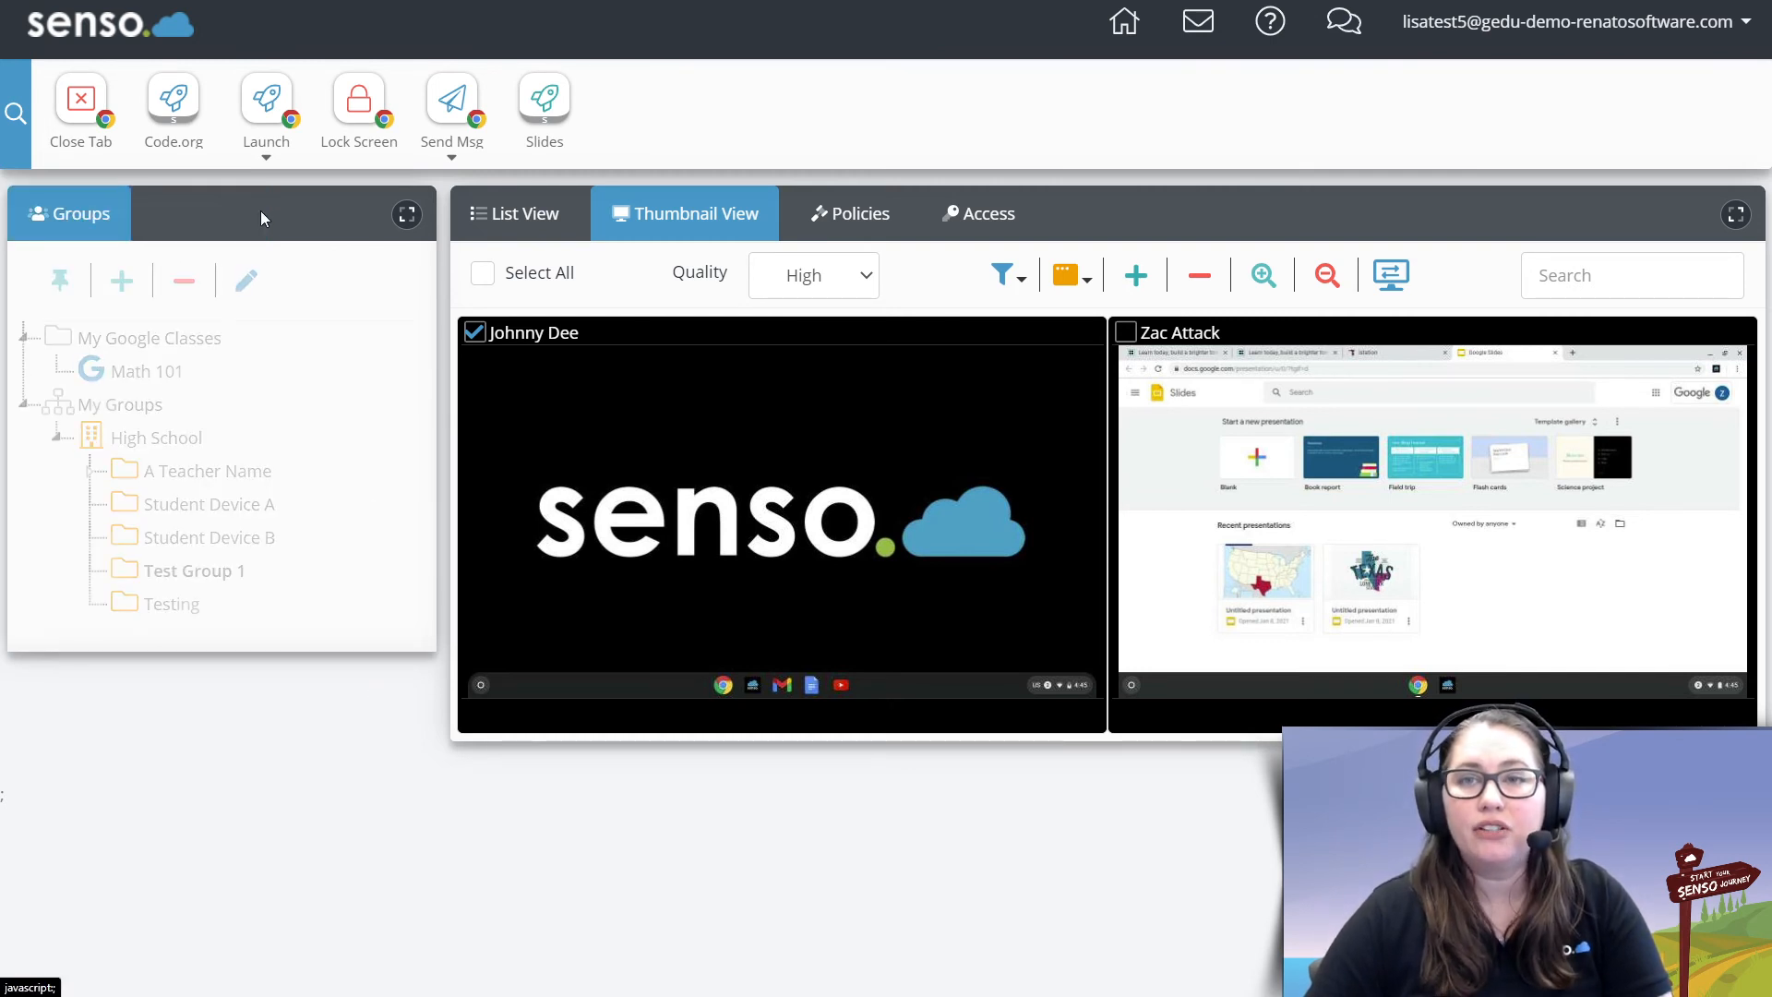
# Lock both students' Chromebooks with an Orange background and the lock message "Wait for Instructions"
pyautogui.click(360, 134)
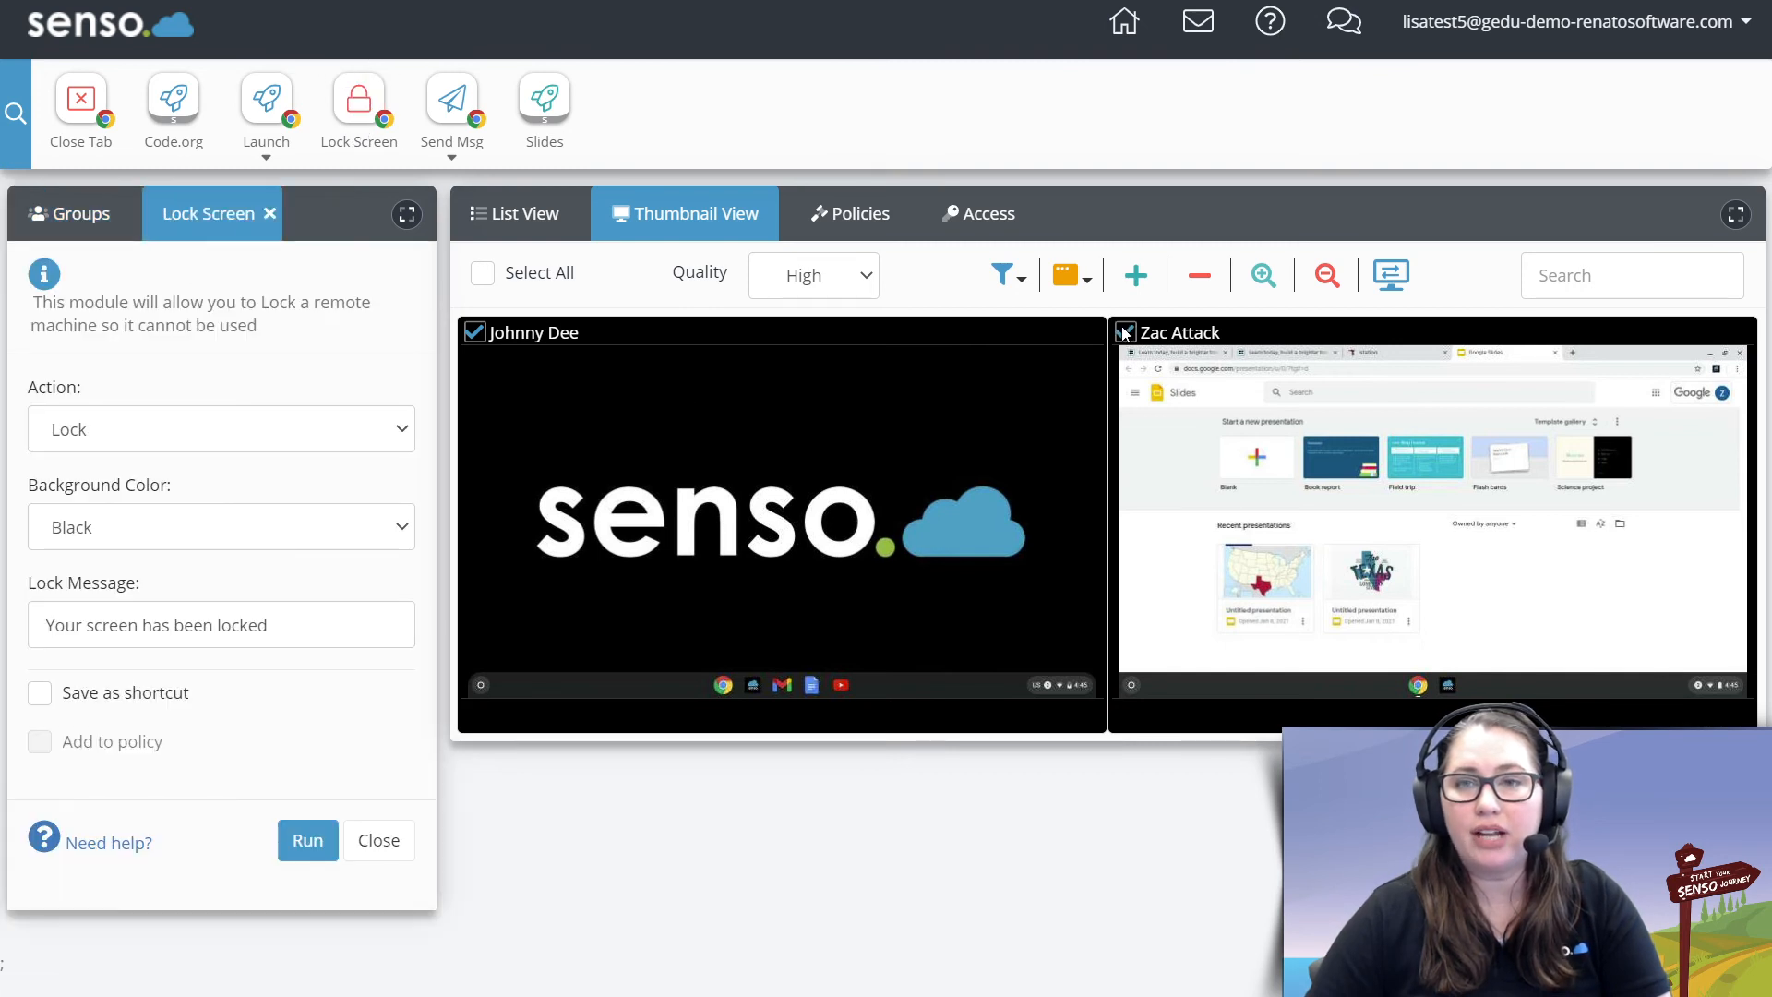
pyautogui.moveTo(312, 636); pyautogui.dragTo(3, 643)
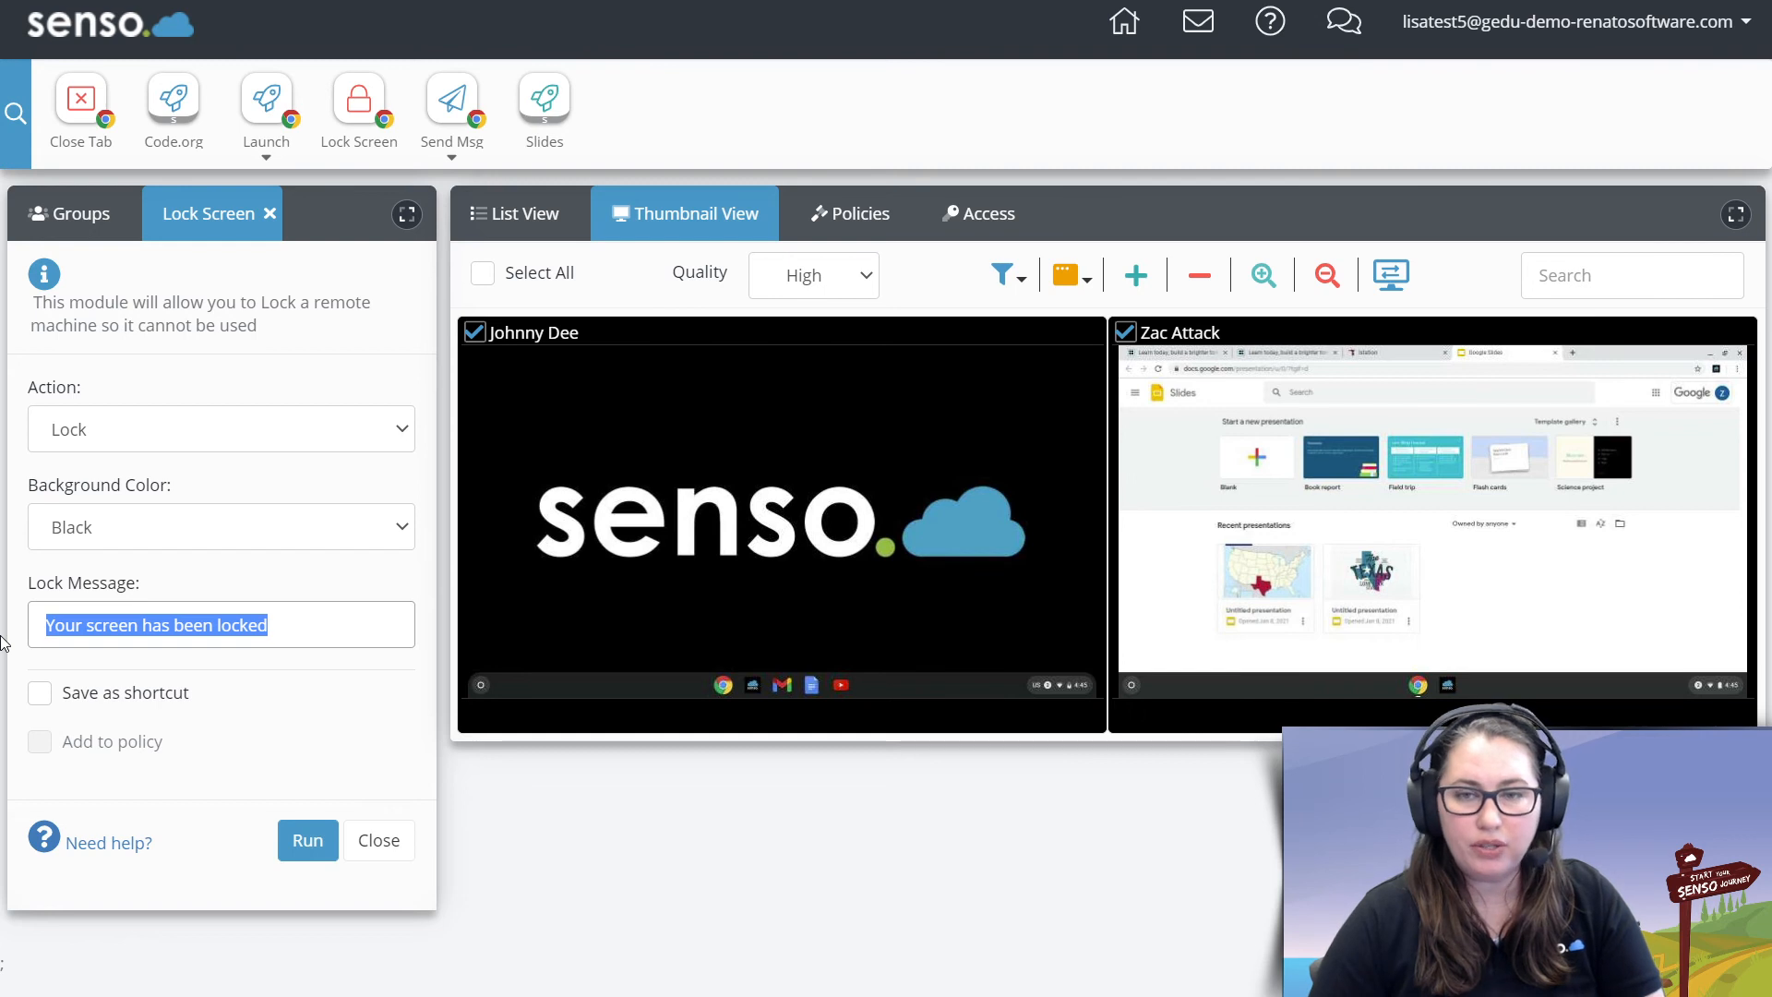
pyautogui.write('Wait for ')
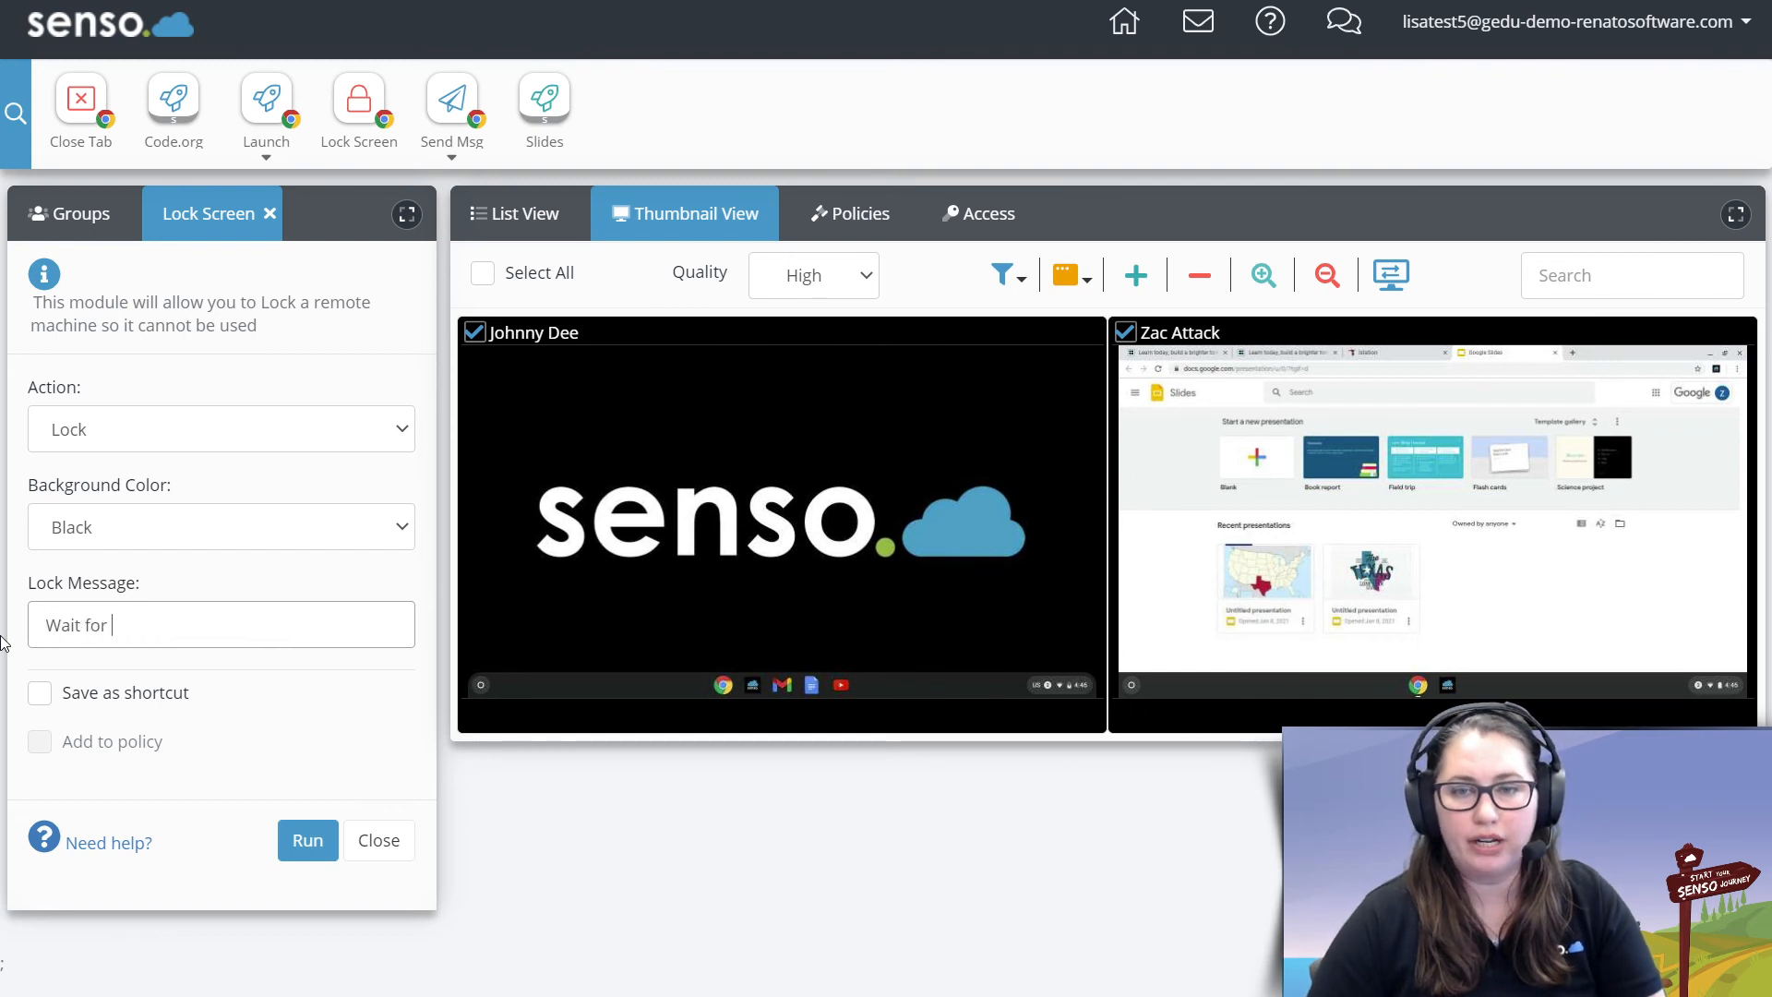
pyautogui.write('IIns')
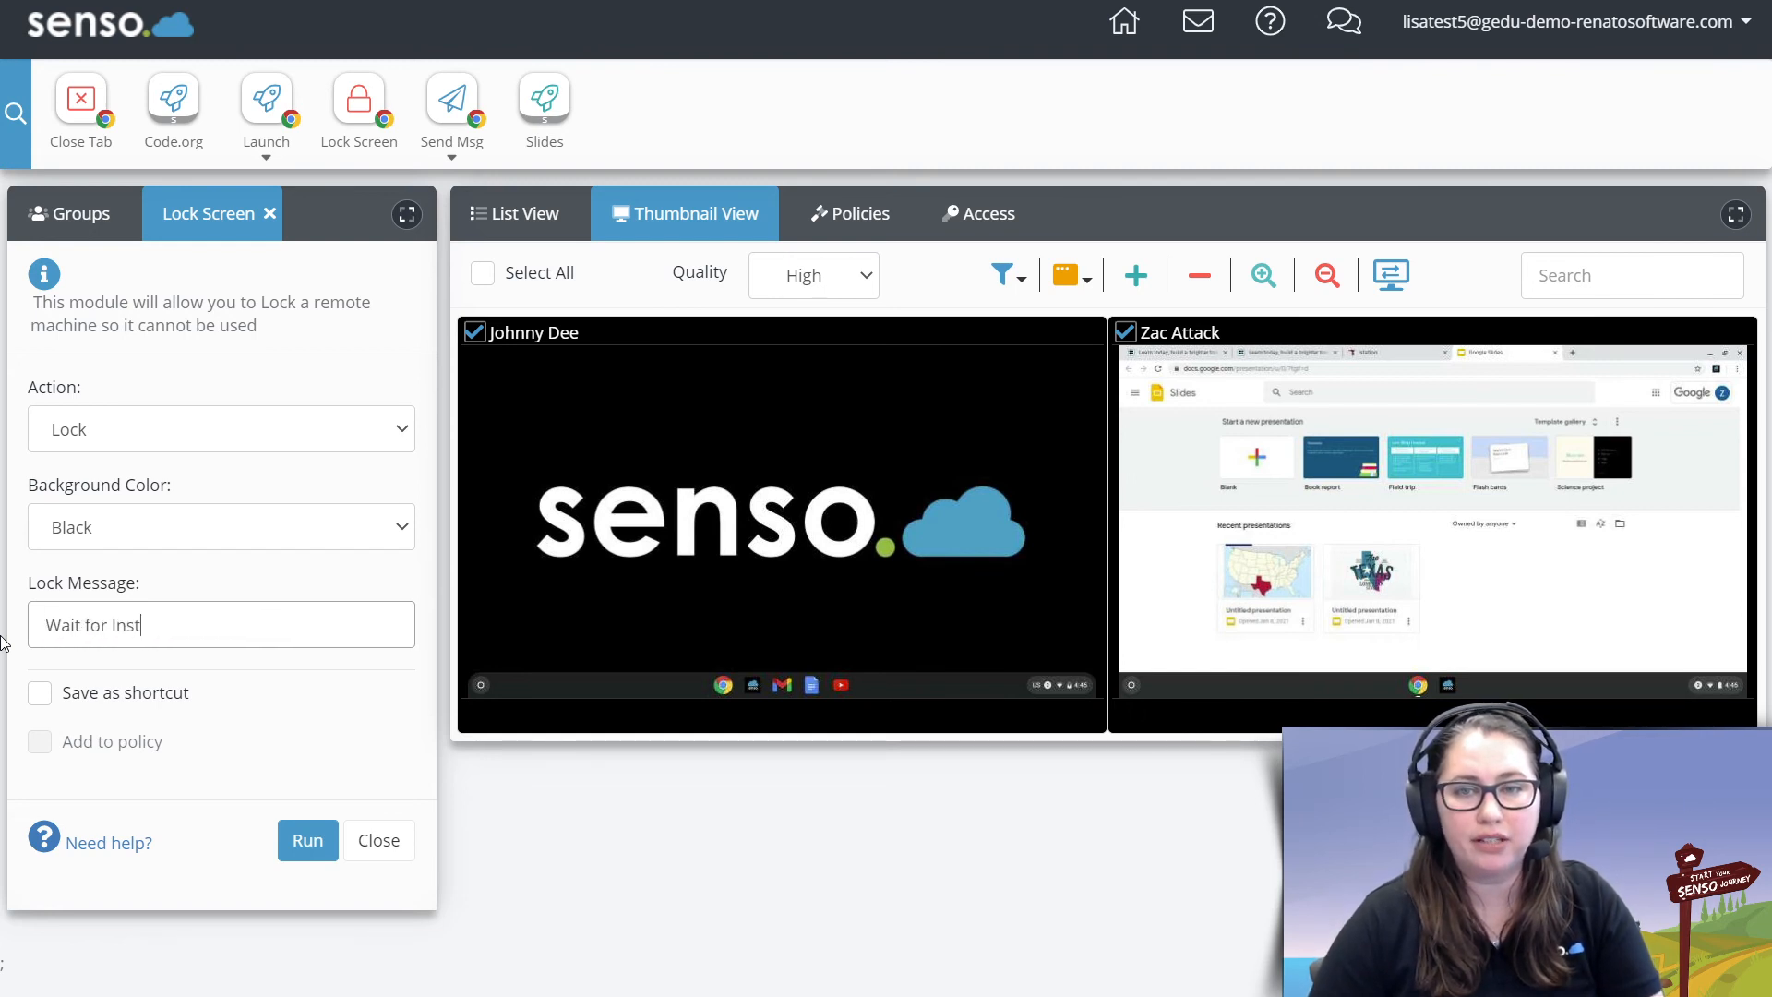
pyautogui.write('tructions')
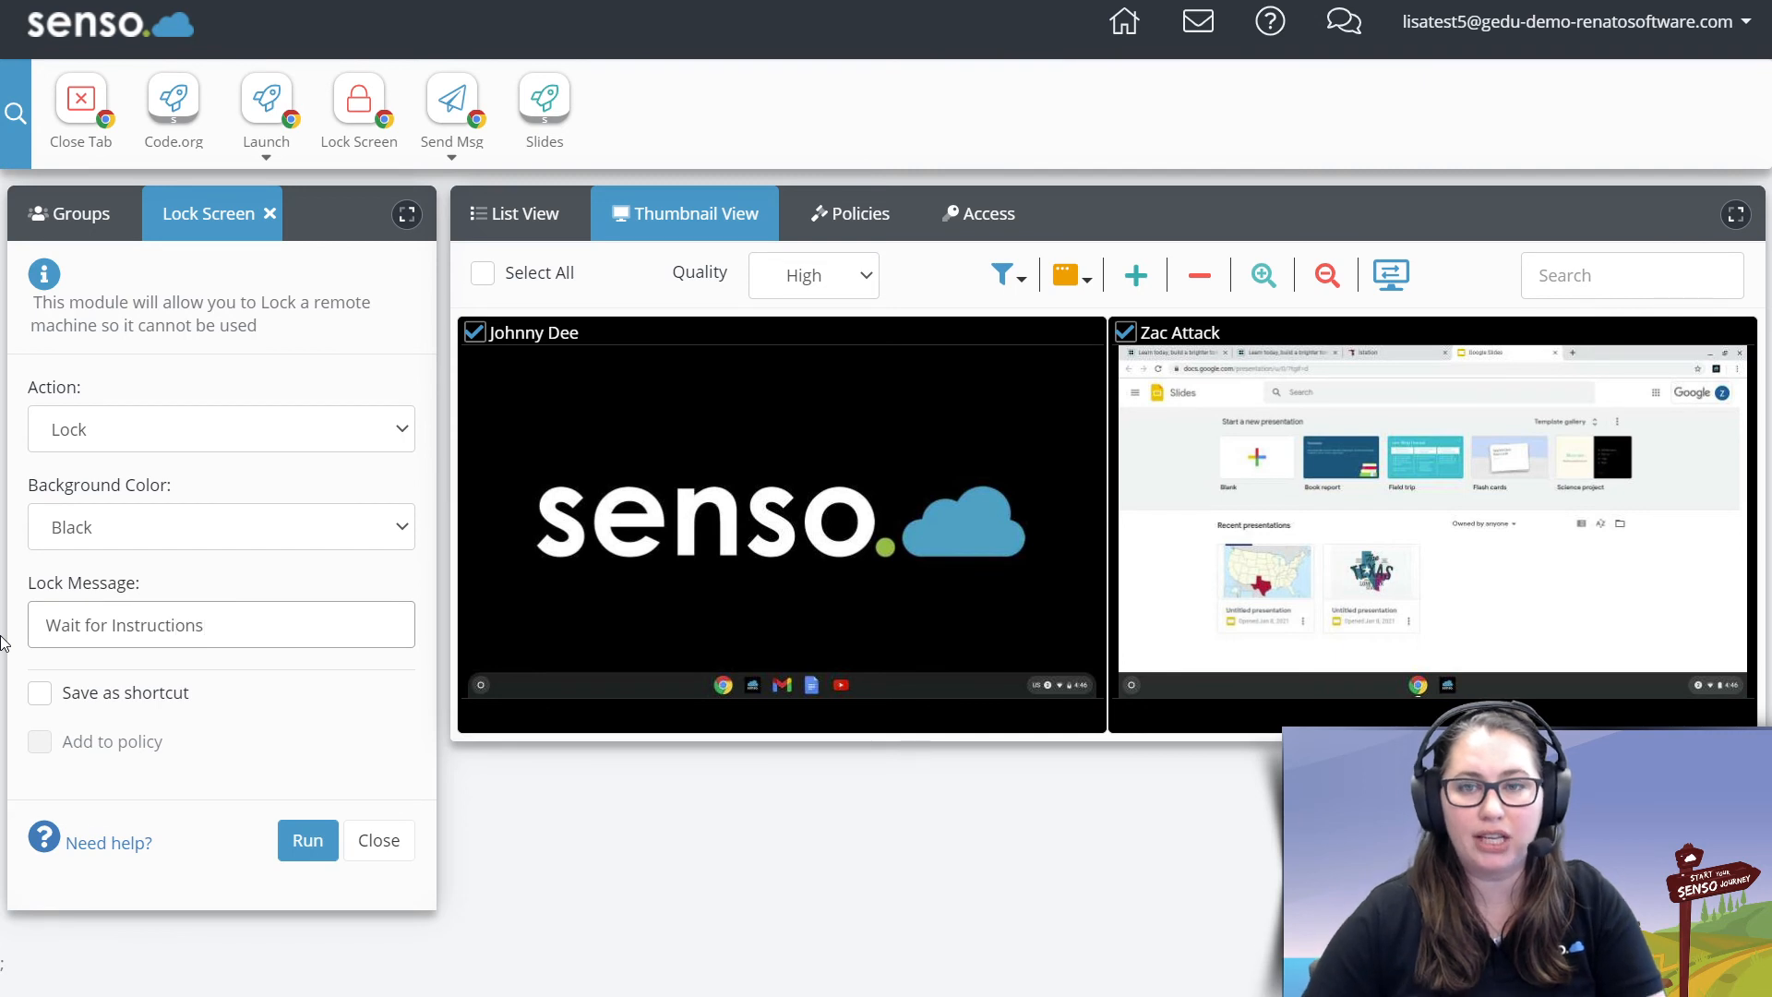
pyautogui.click(189, 527)
pyautogui.click(140, 609)
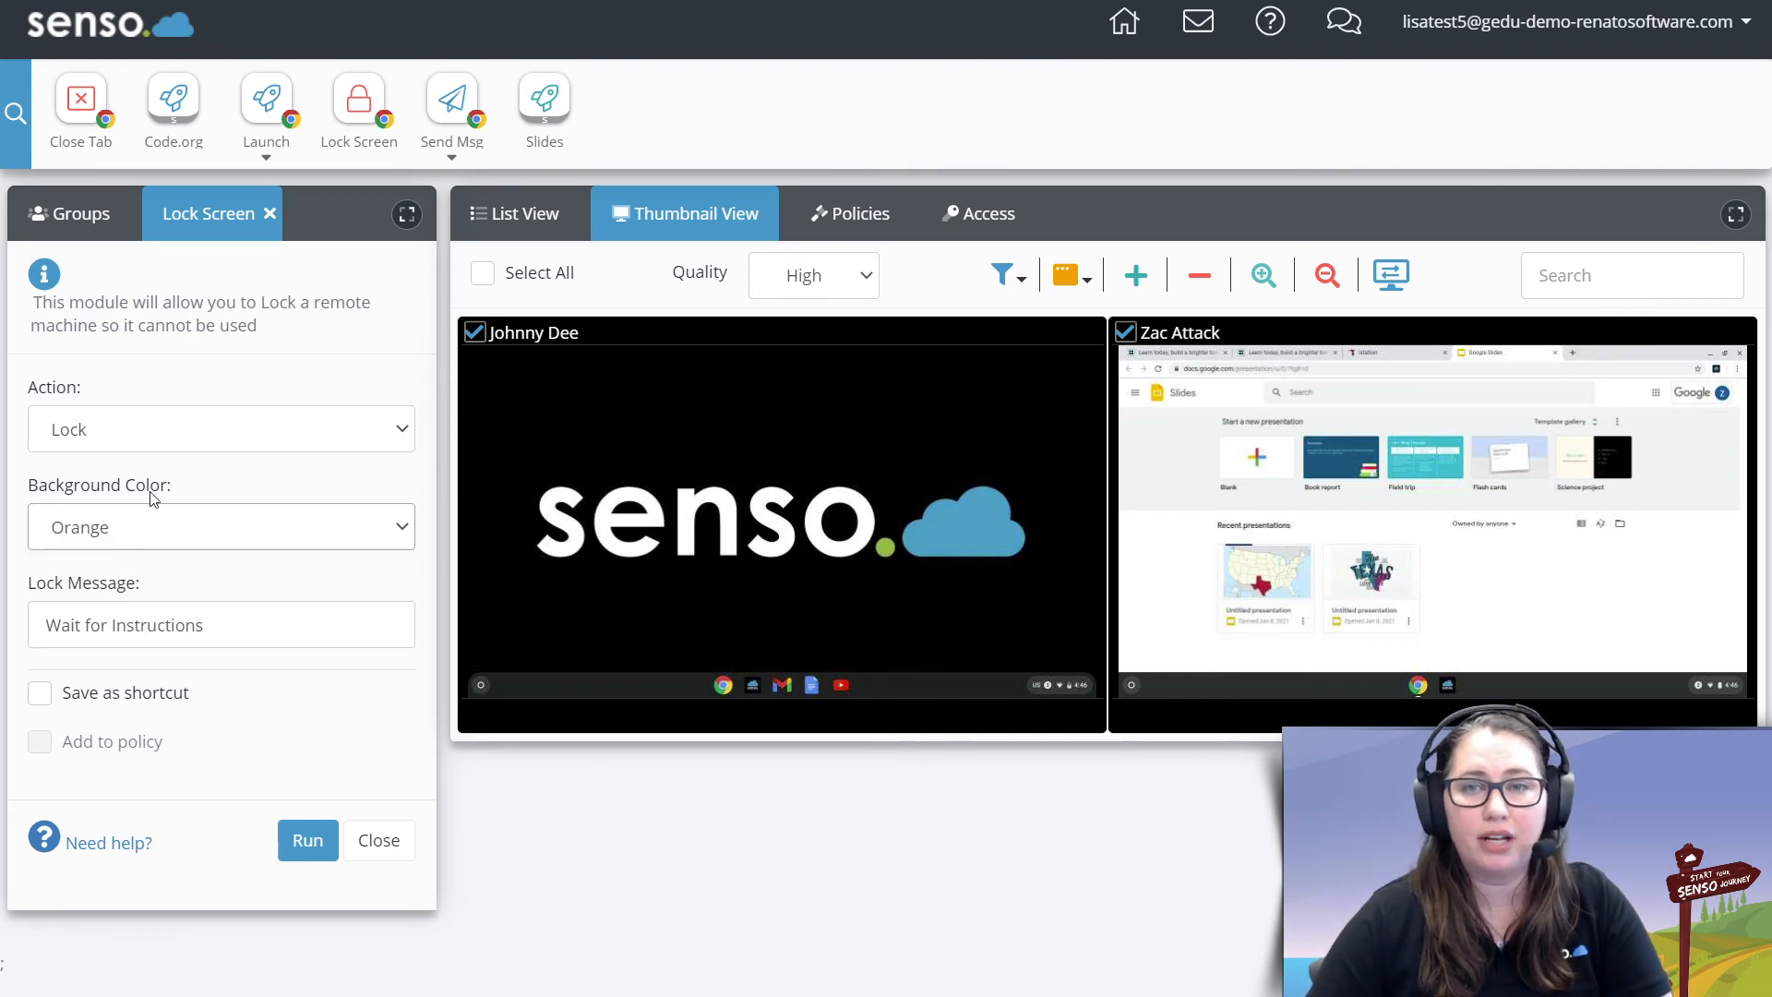
pyautogui.click(302, 839)
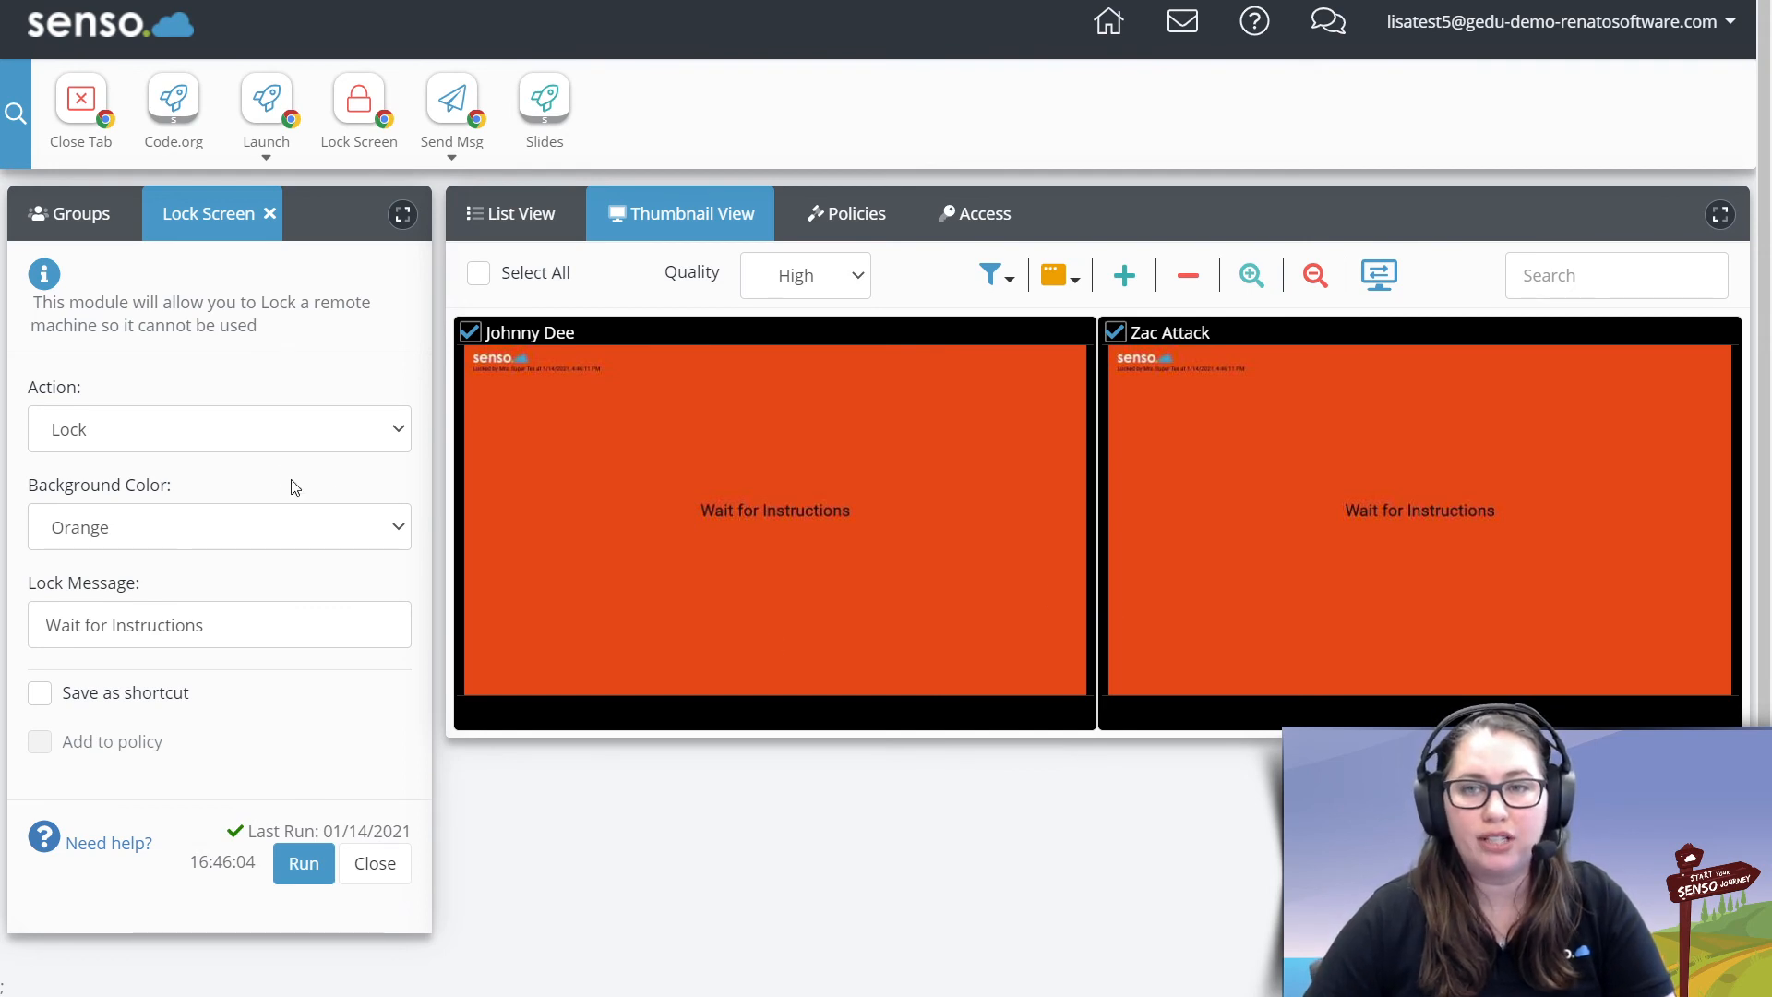
# Unlock both students' Chromebooks and briefly show the Save as shortcut options without saving a shortcut
pyautogui.click(251, 438)
pyautogui.click(227, 485)
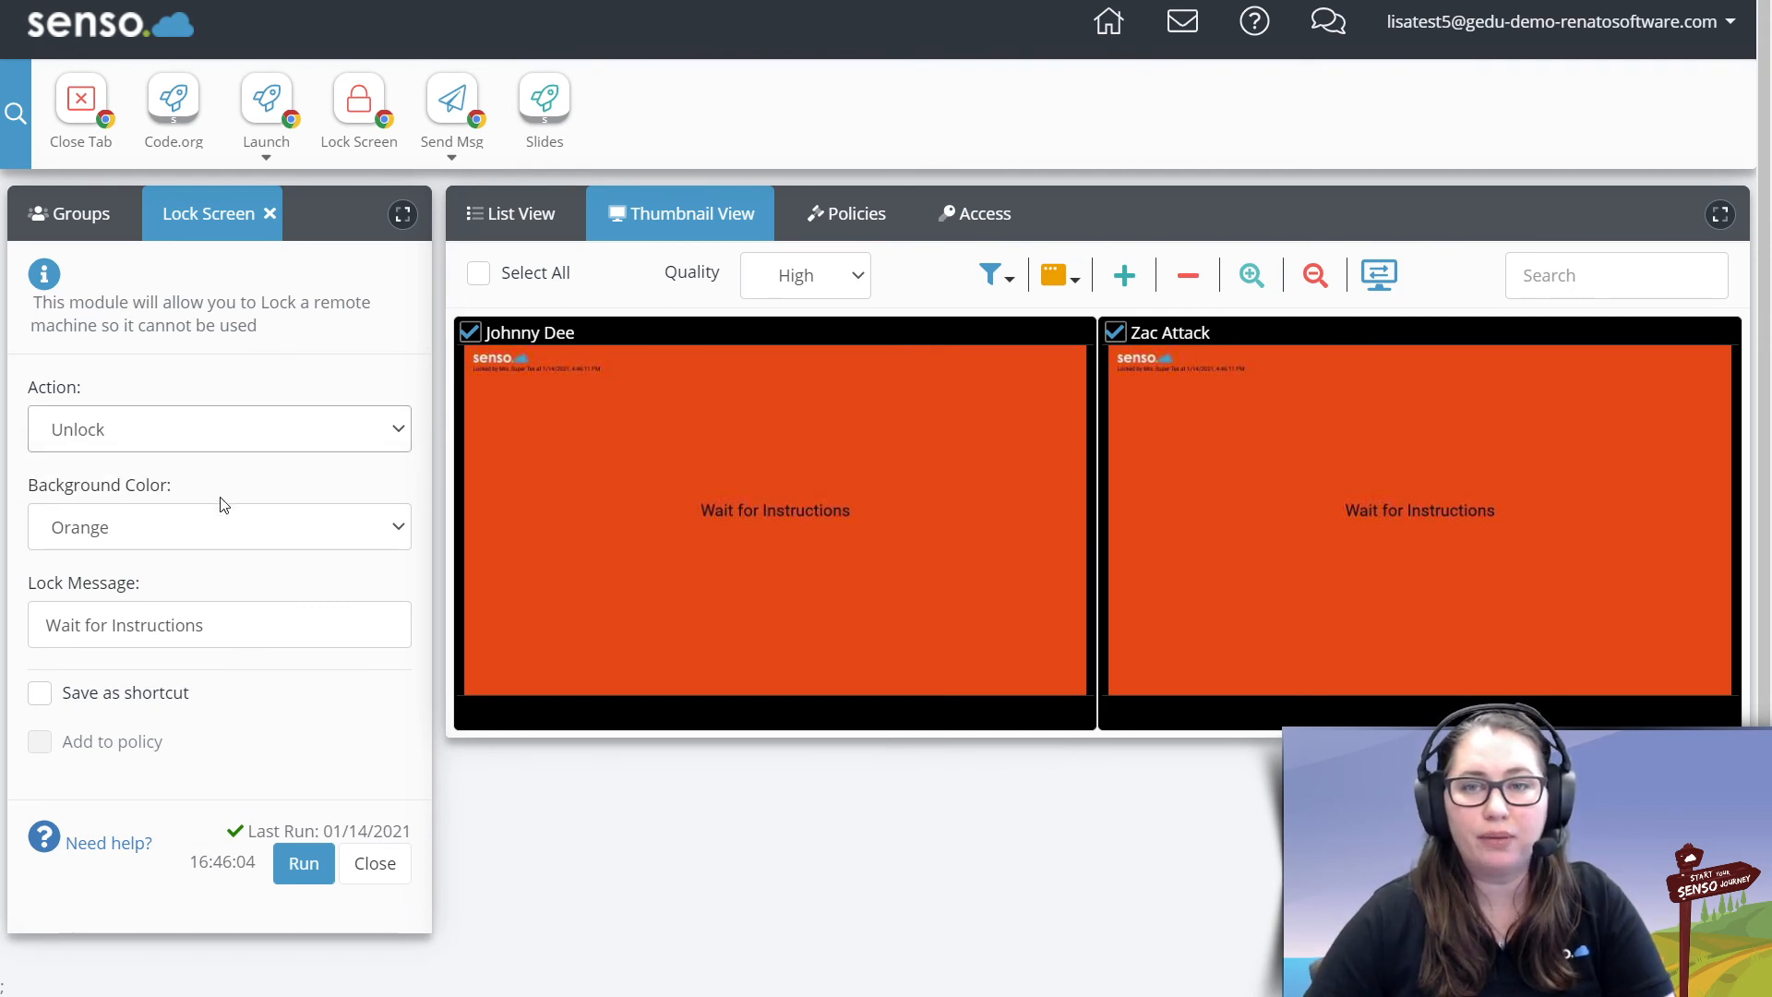
pyautogui.click(305, 864)
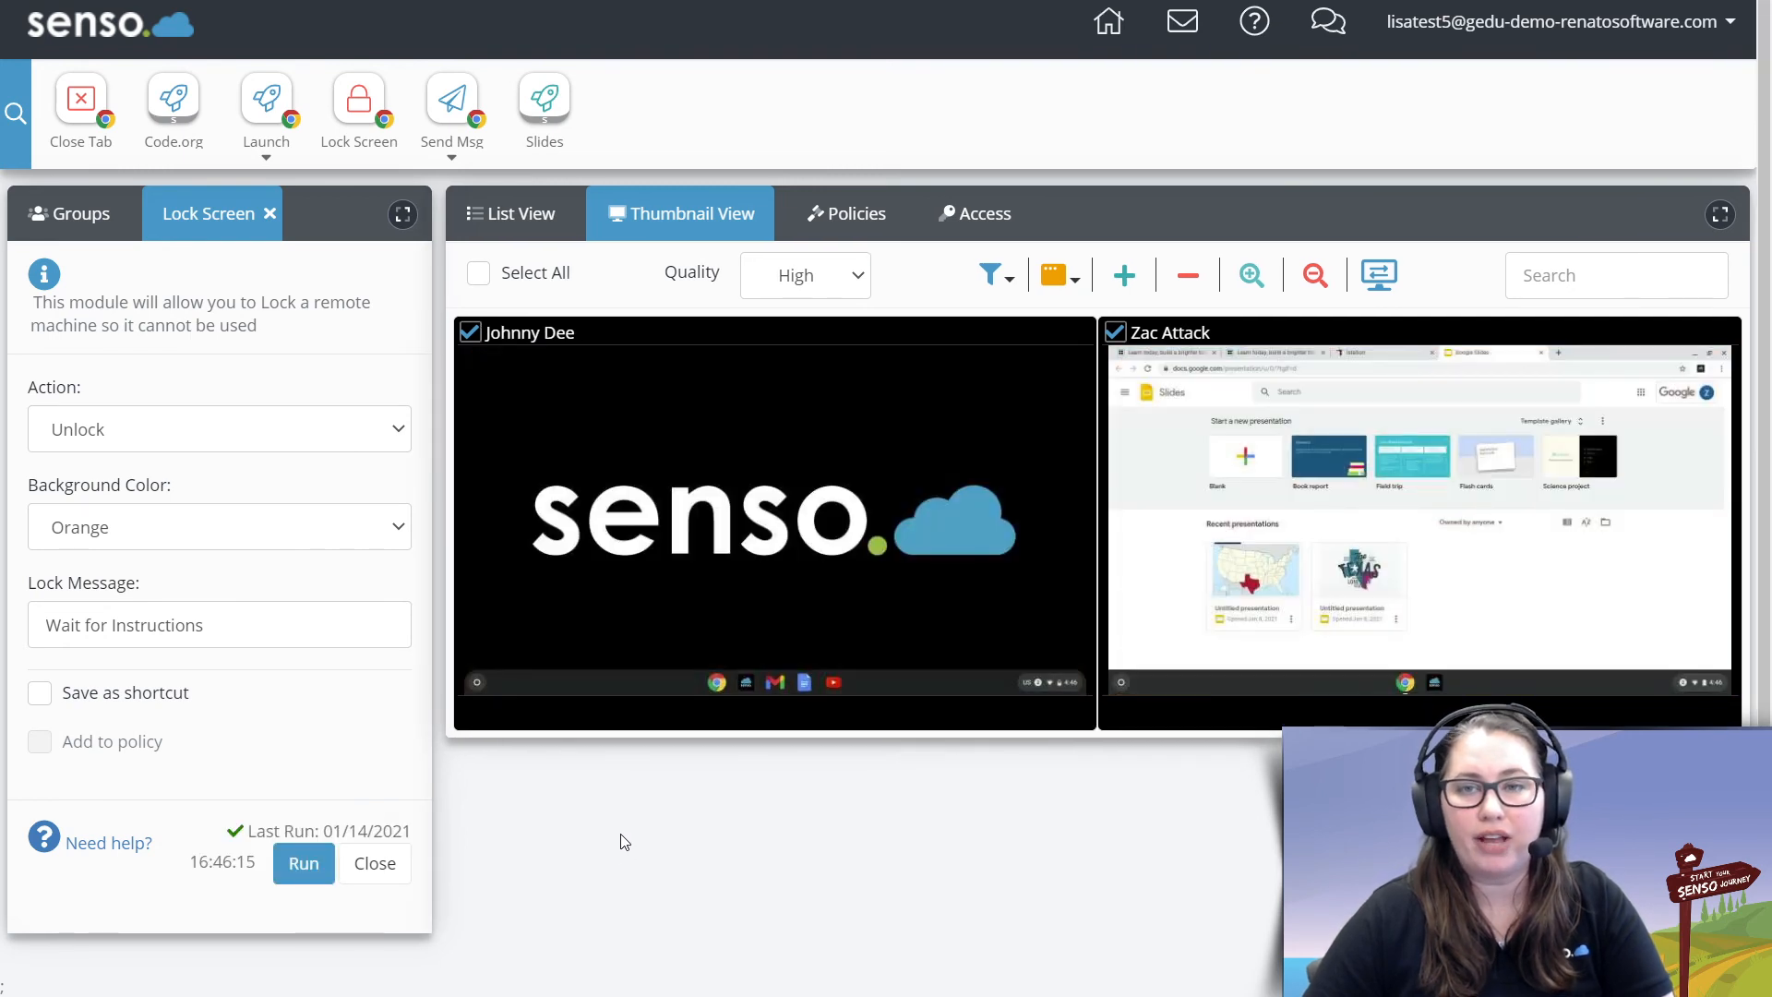
pyautogui.click(39, 694)
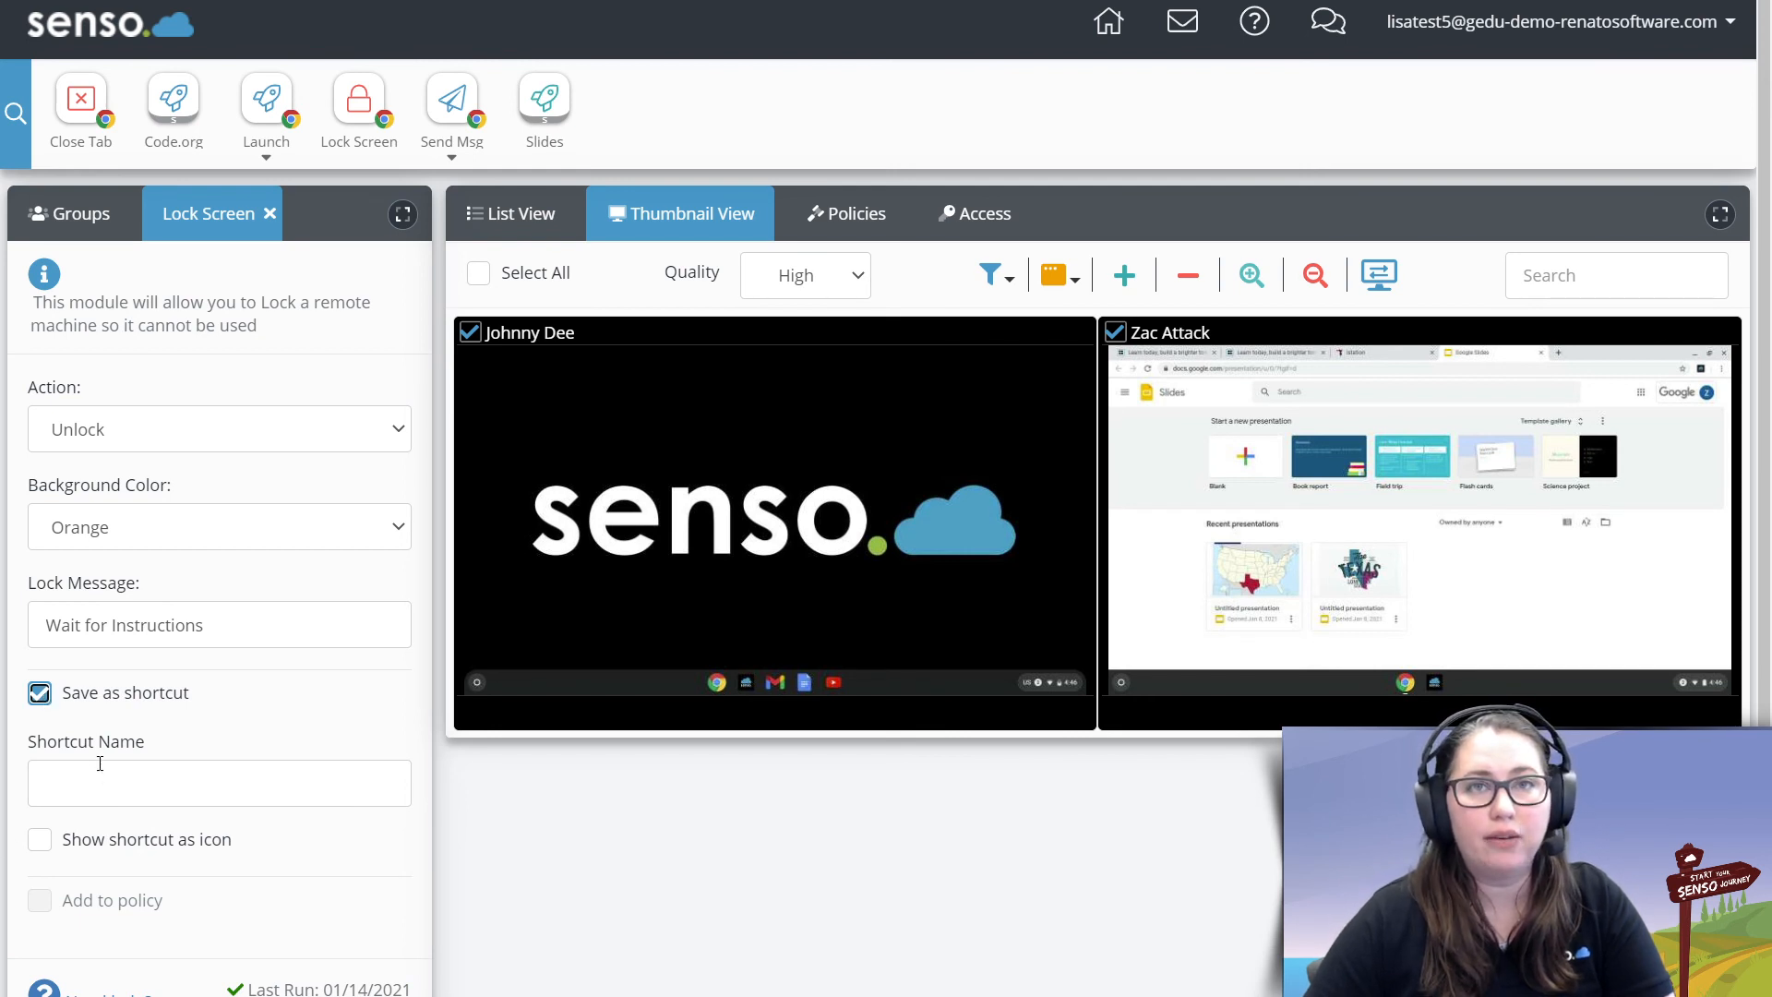
pyautogui.click(40, 693)
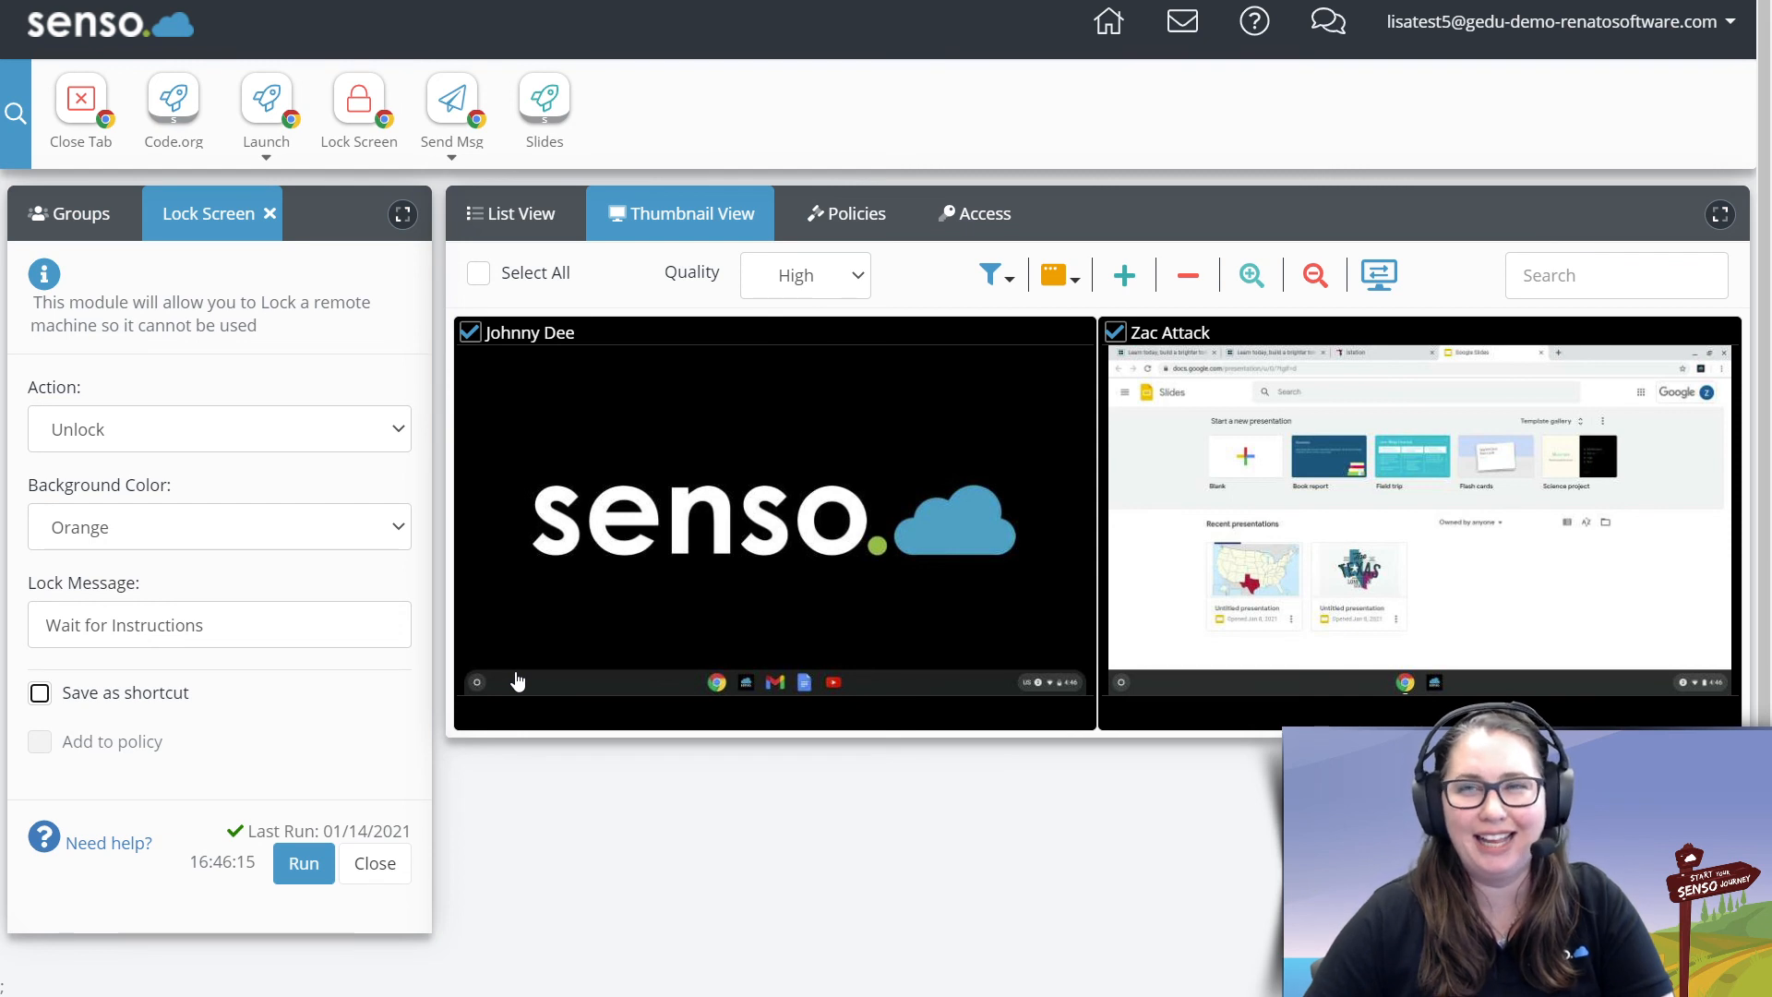
# Send the message "Hello world" to both selected students' Chromebooks
pyautogui.click(453, 99)
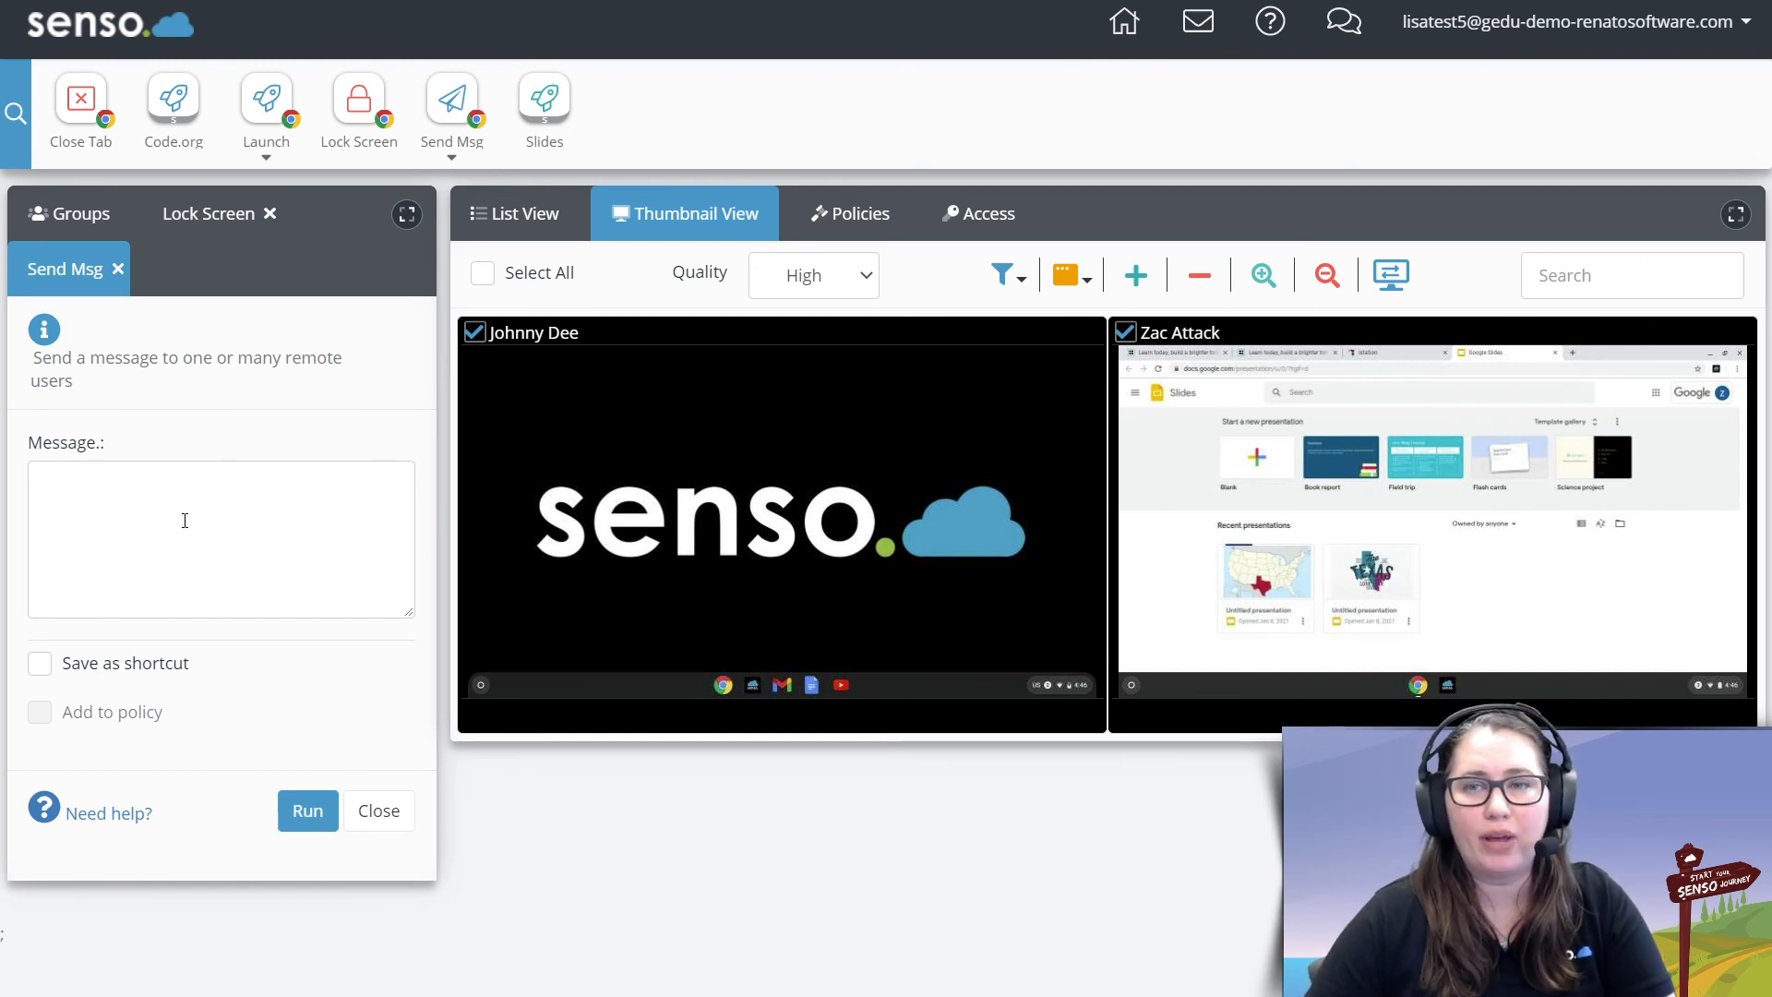
pyautogui.click(185, 514)
pyautogui.write('Hell')
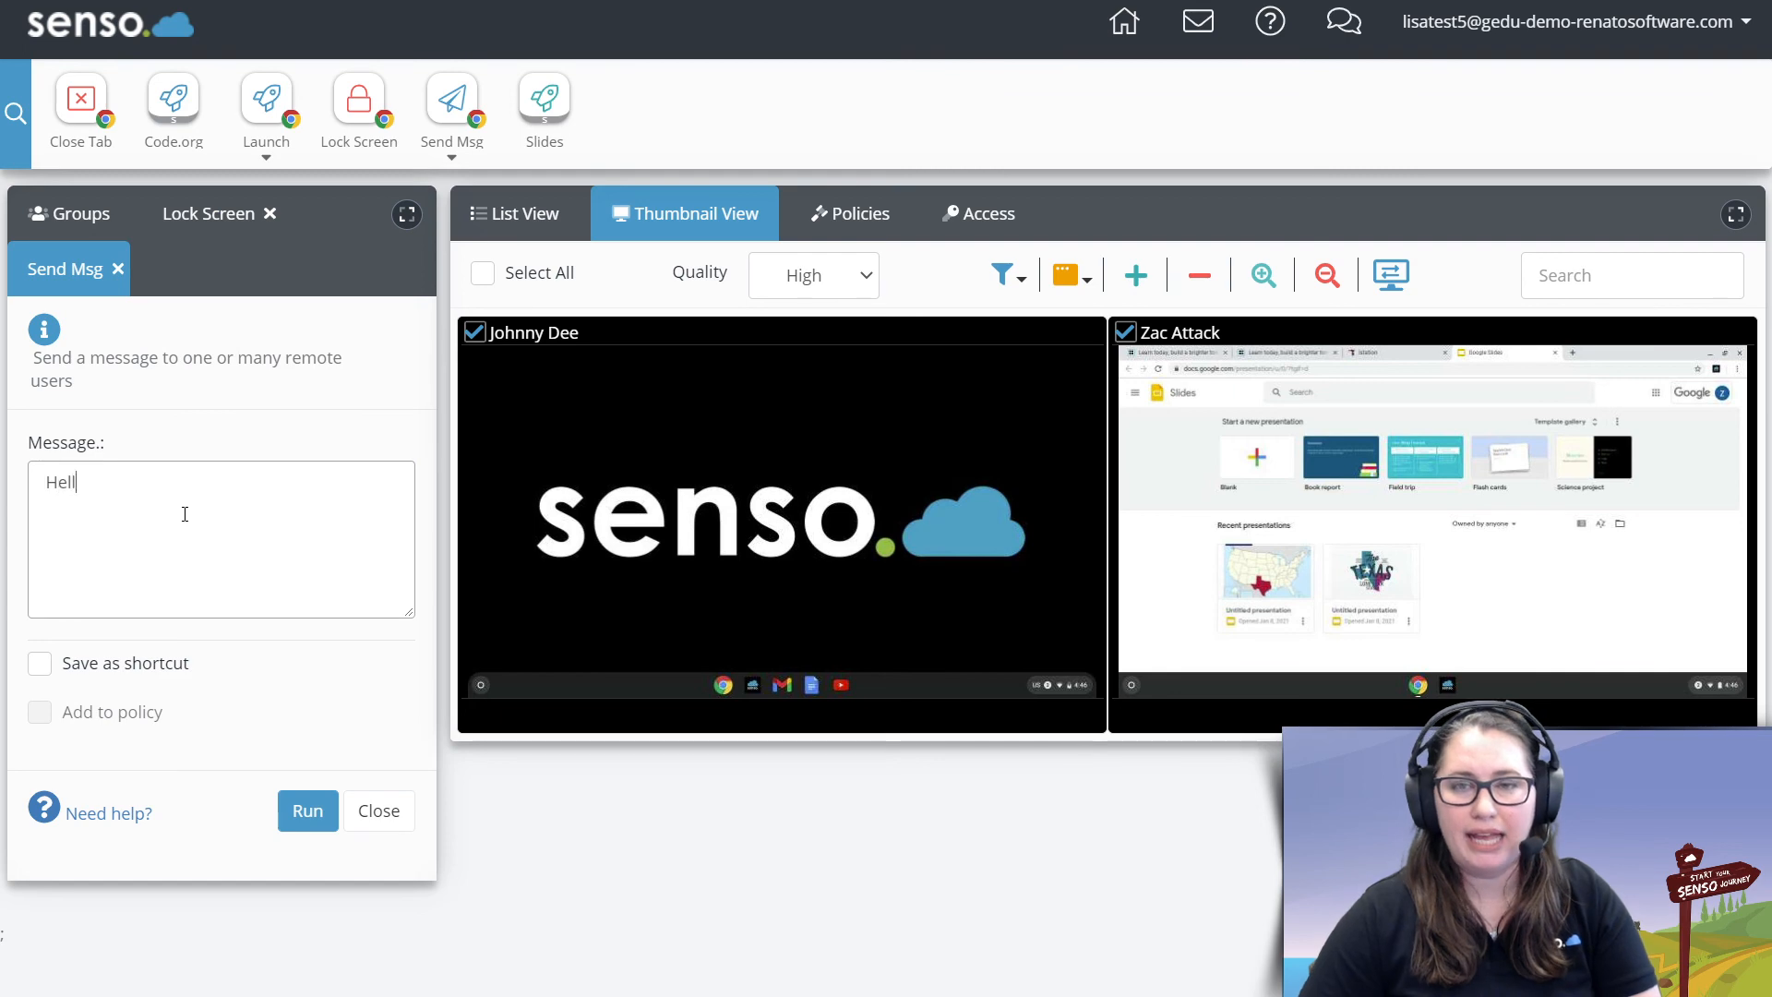
pyautogui.write('o world')
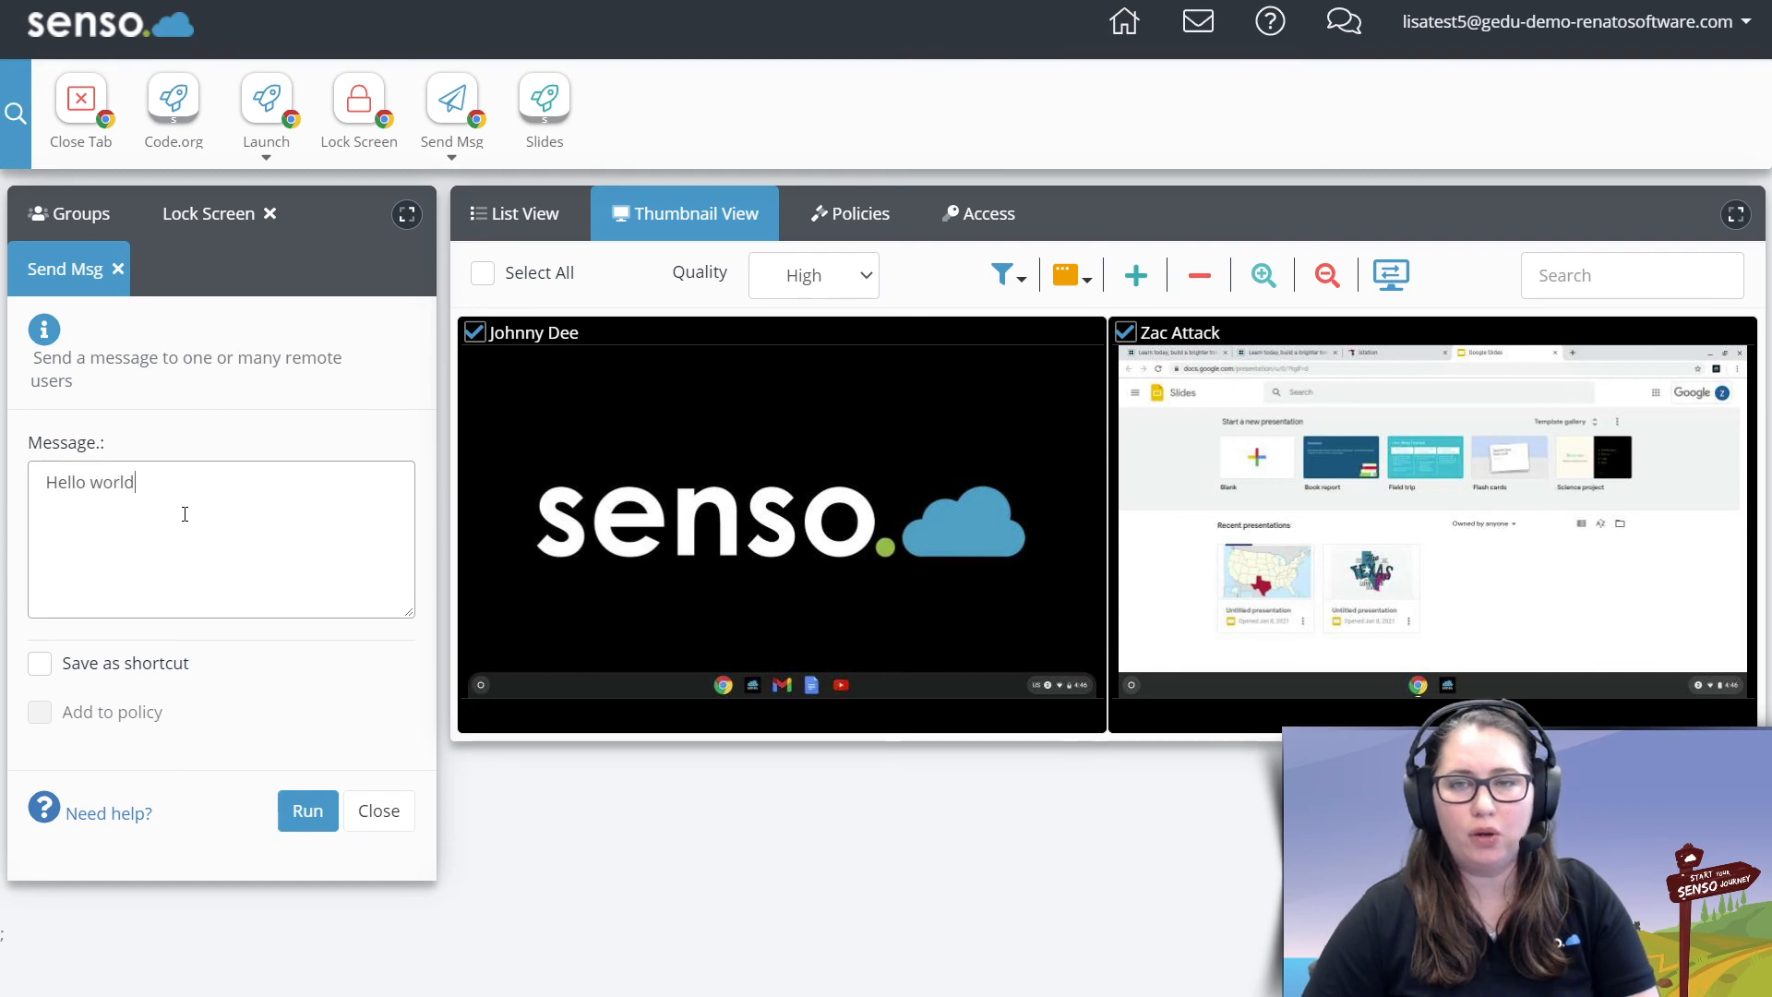
pyautogui.click(309, 817)
# View the first student's Chromebook in a remote session, and close that session along with the Send Msg and Lock Screen modules
pyautogui.doubleClick(1039, 620)
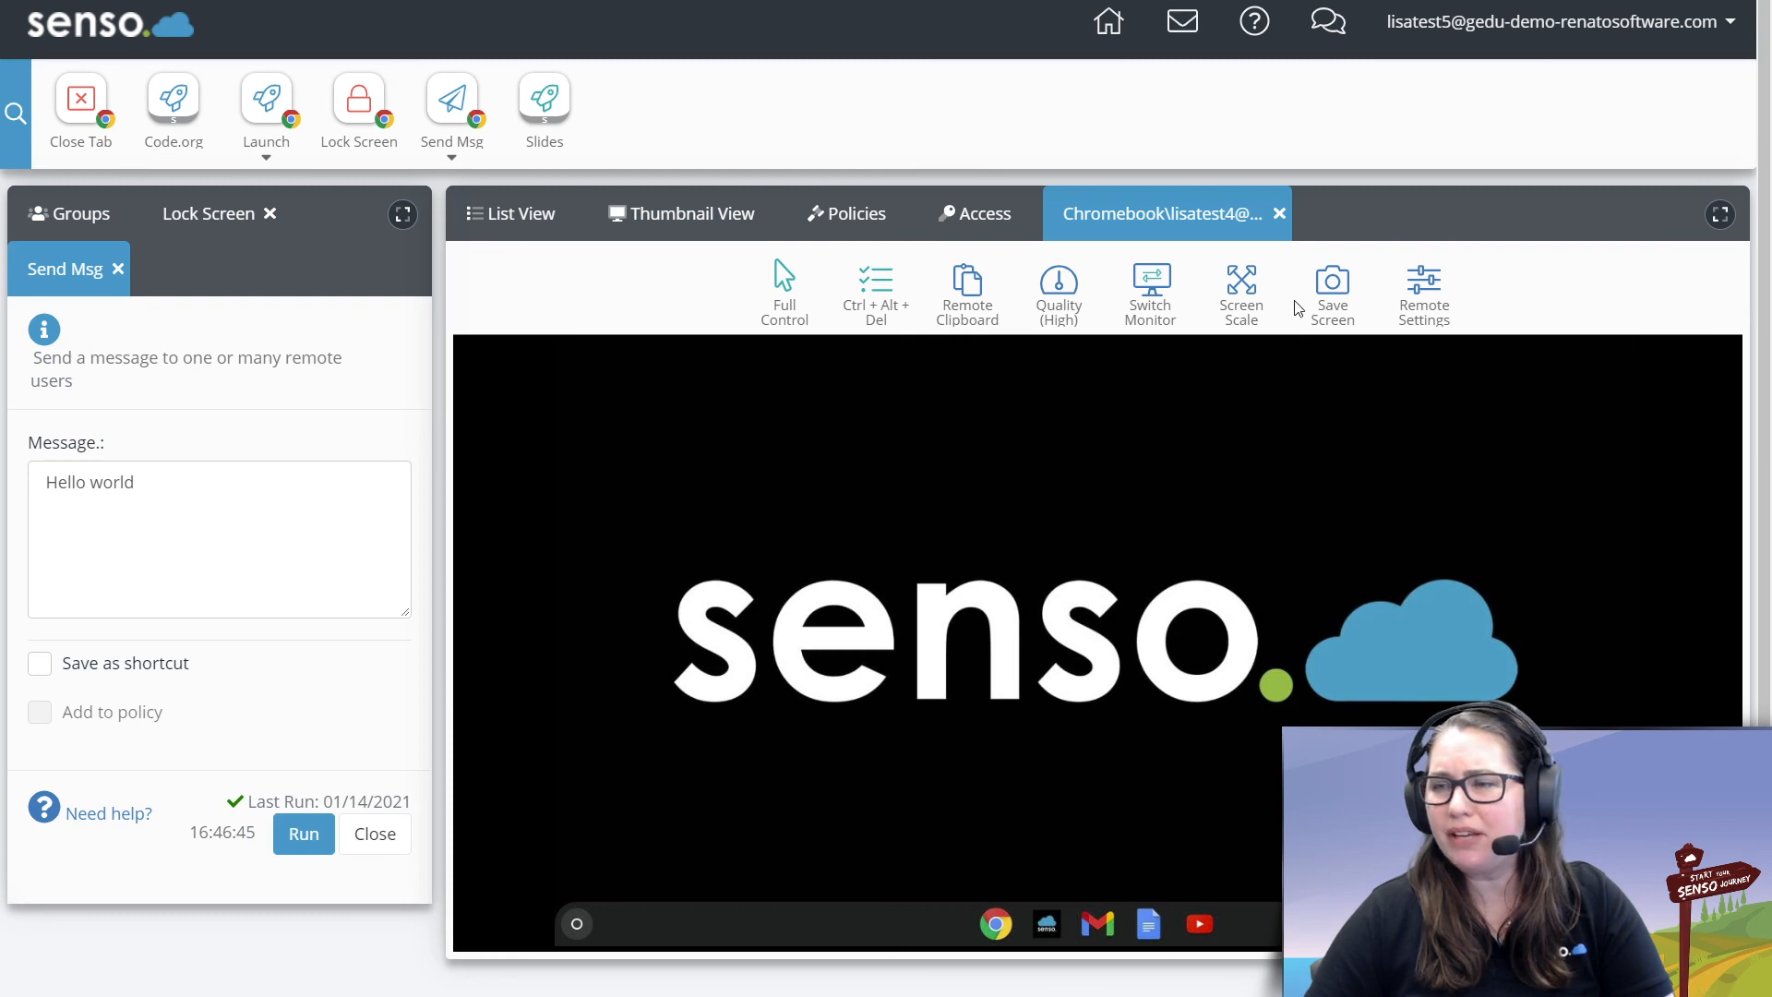
pyautogui.click(1279, 214)
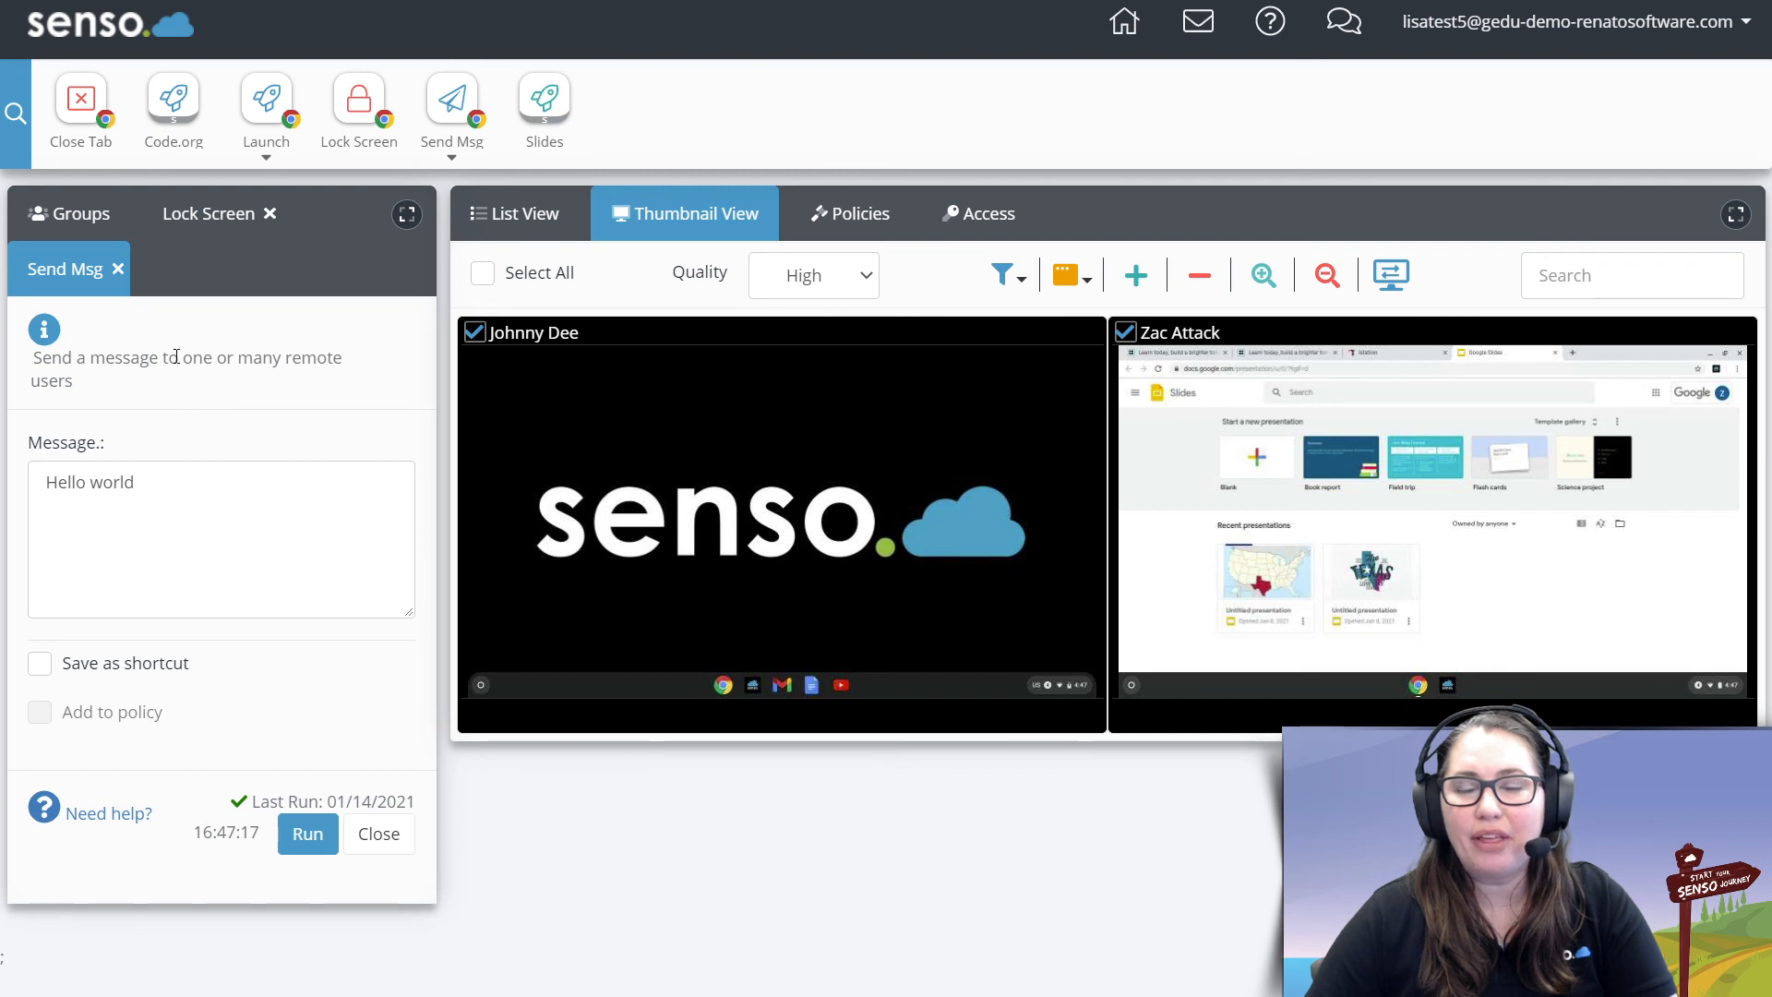
pyautogui.click(117, 268)
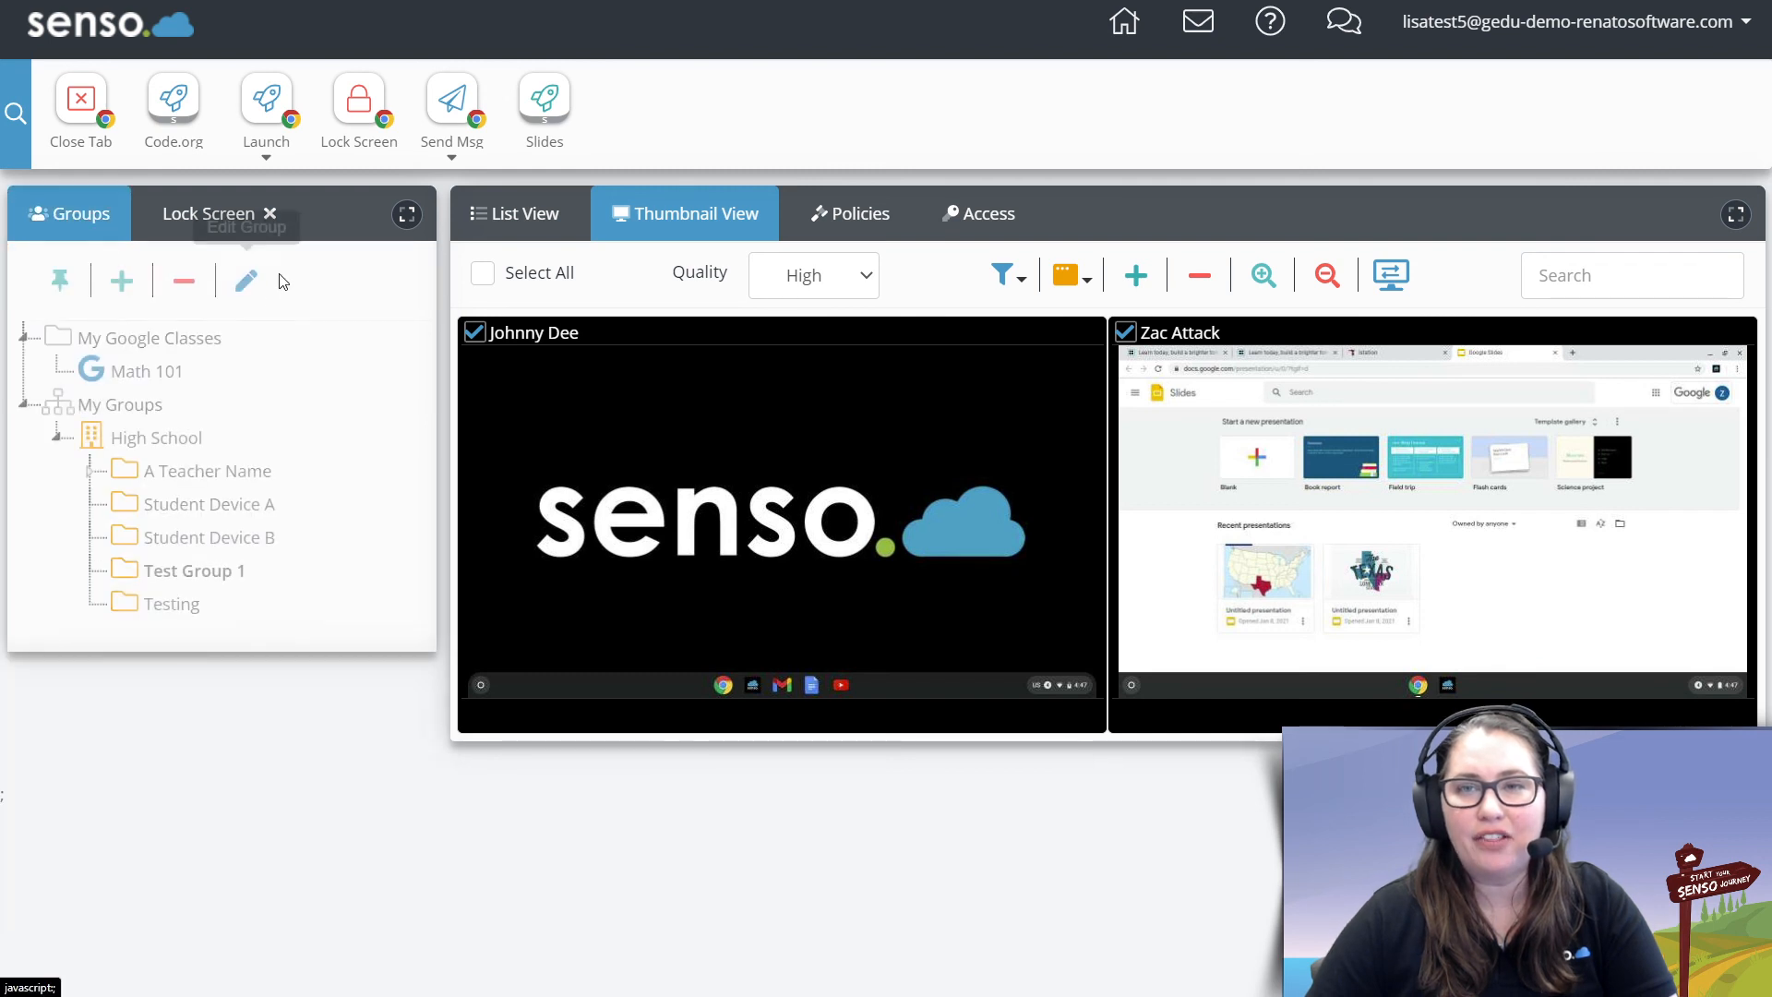
pyautogui.click(269, 213)
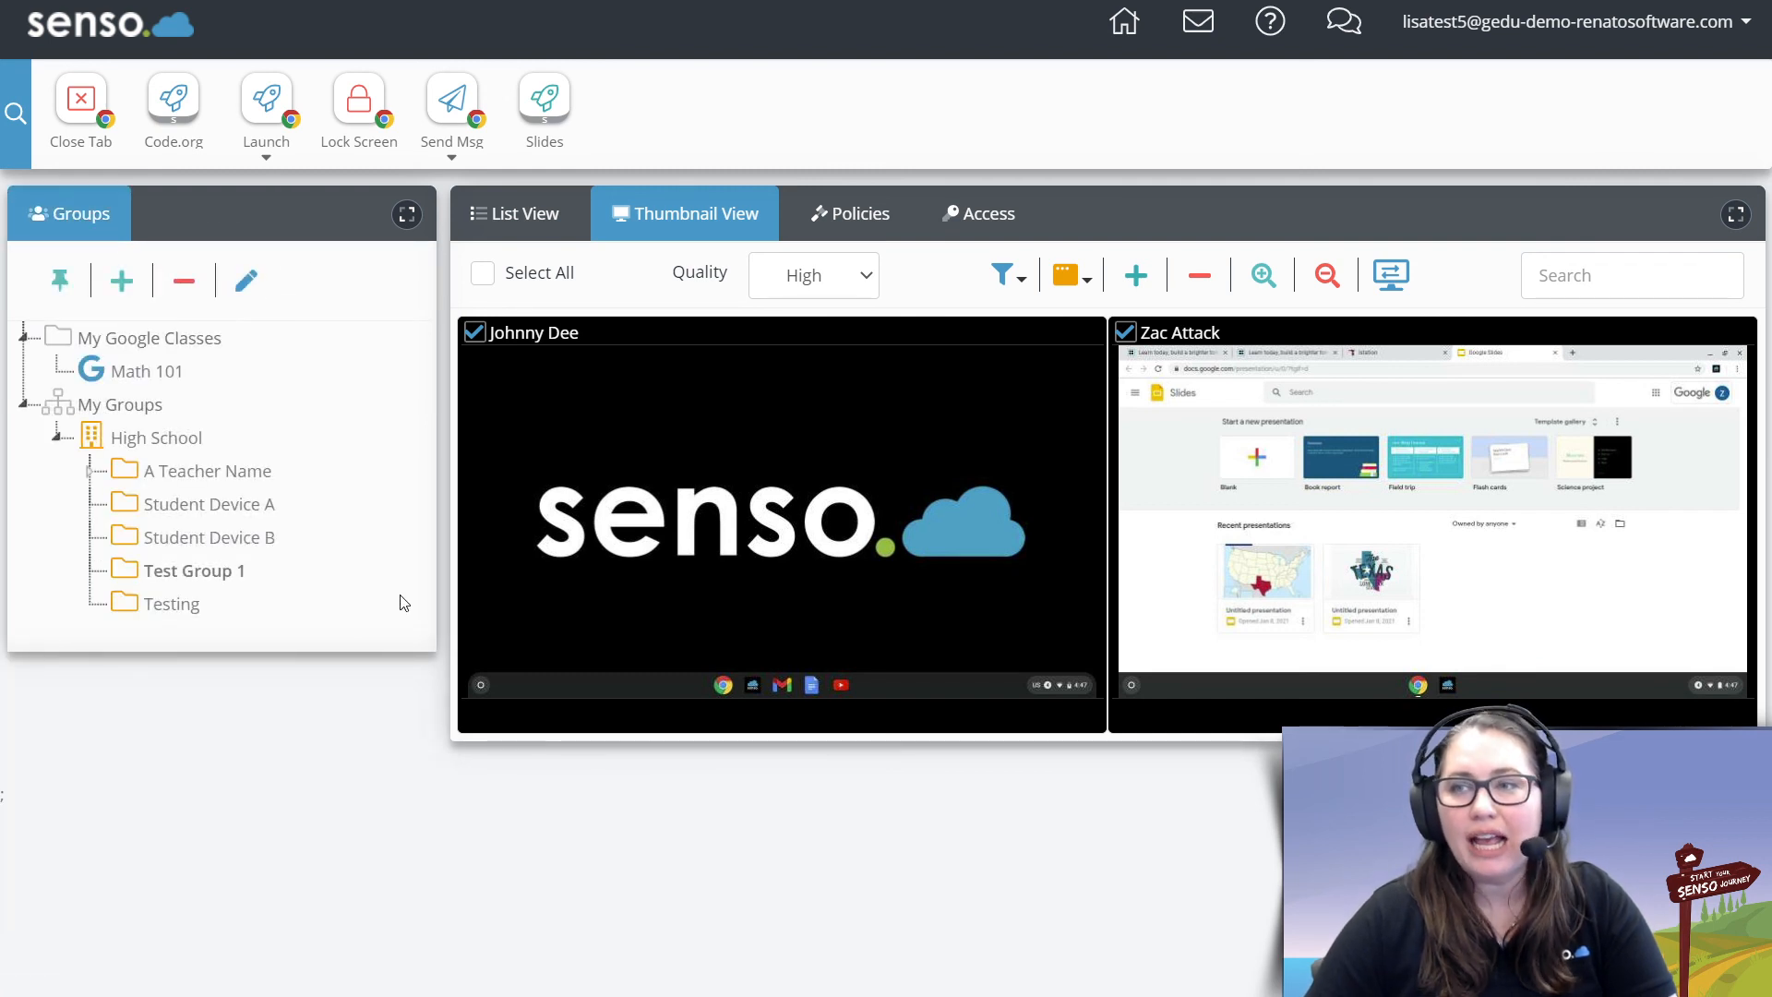